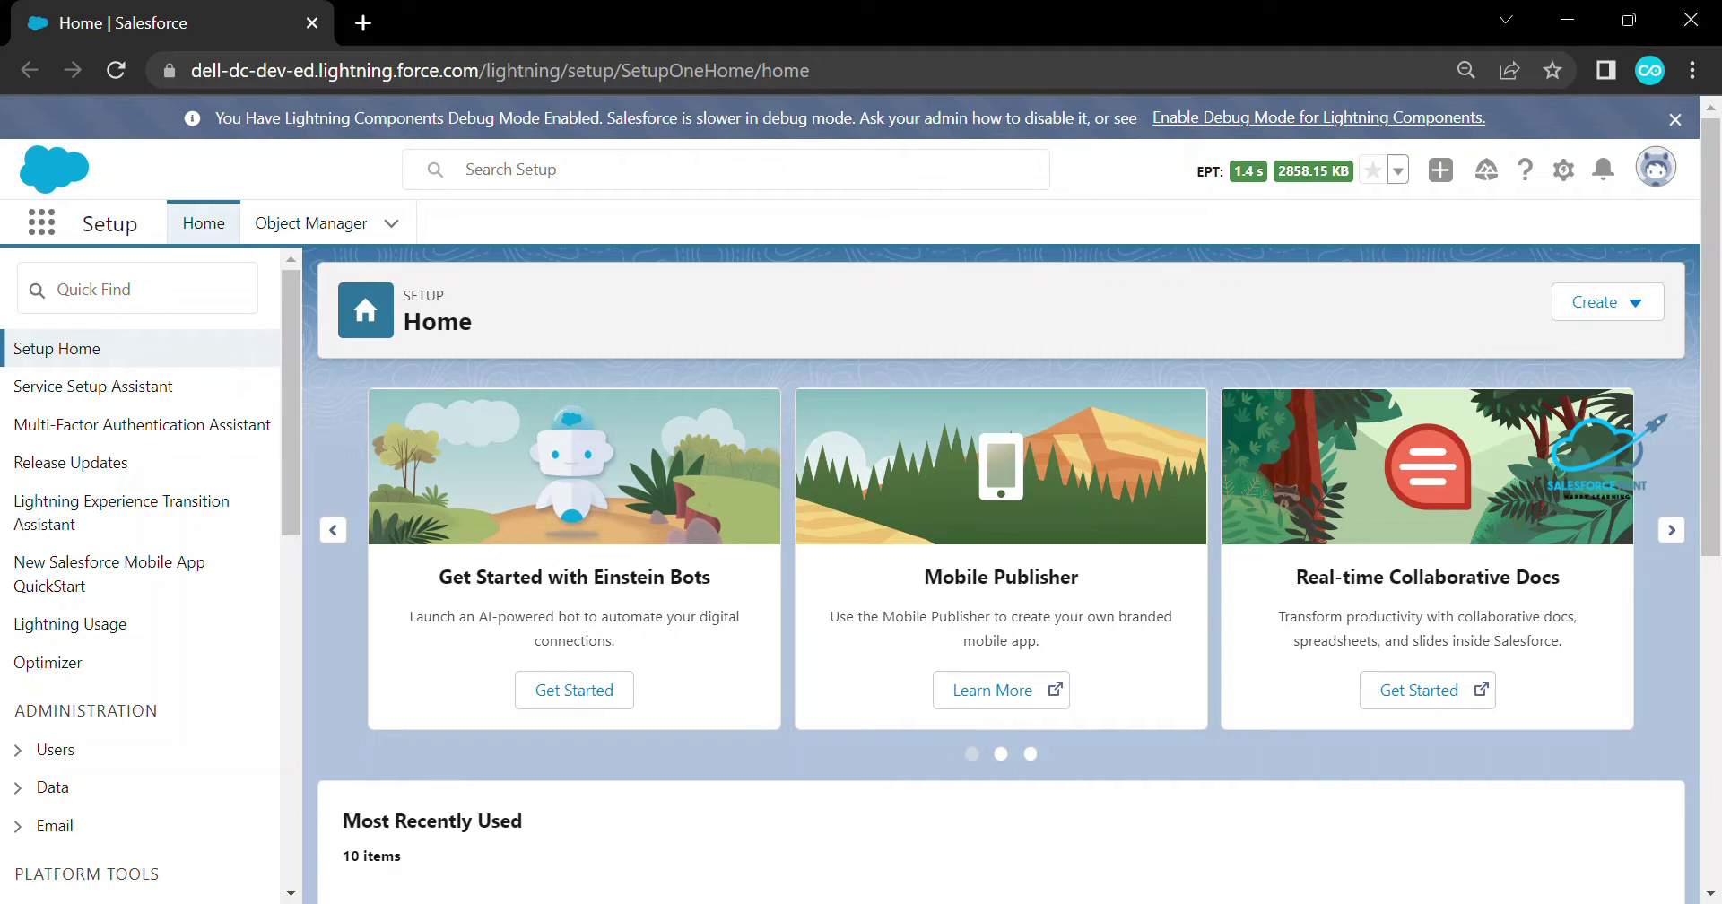
Find the Sales app by searching for "sales" and open it
click(41, 222)
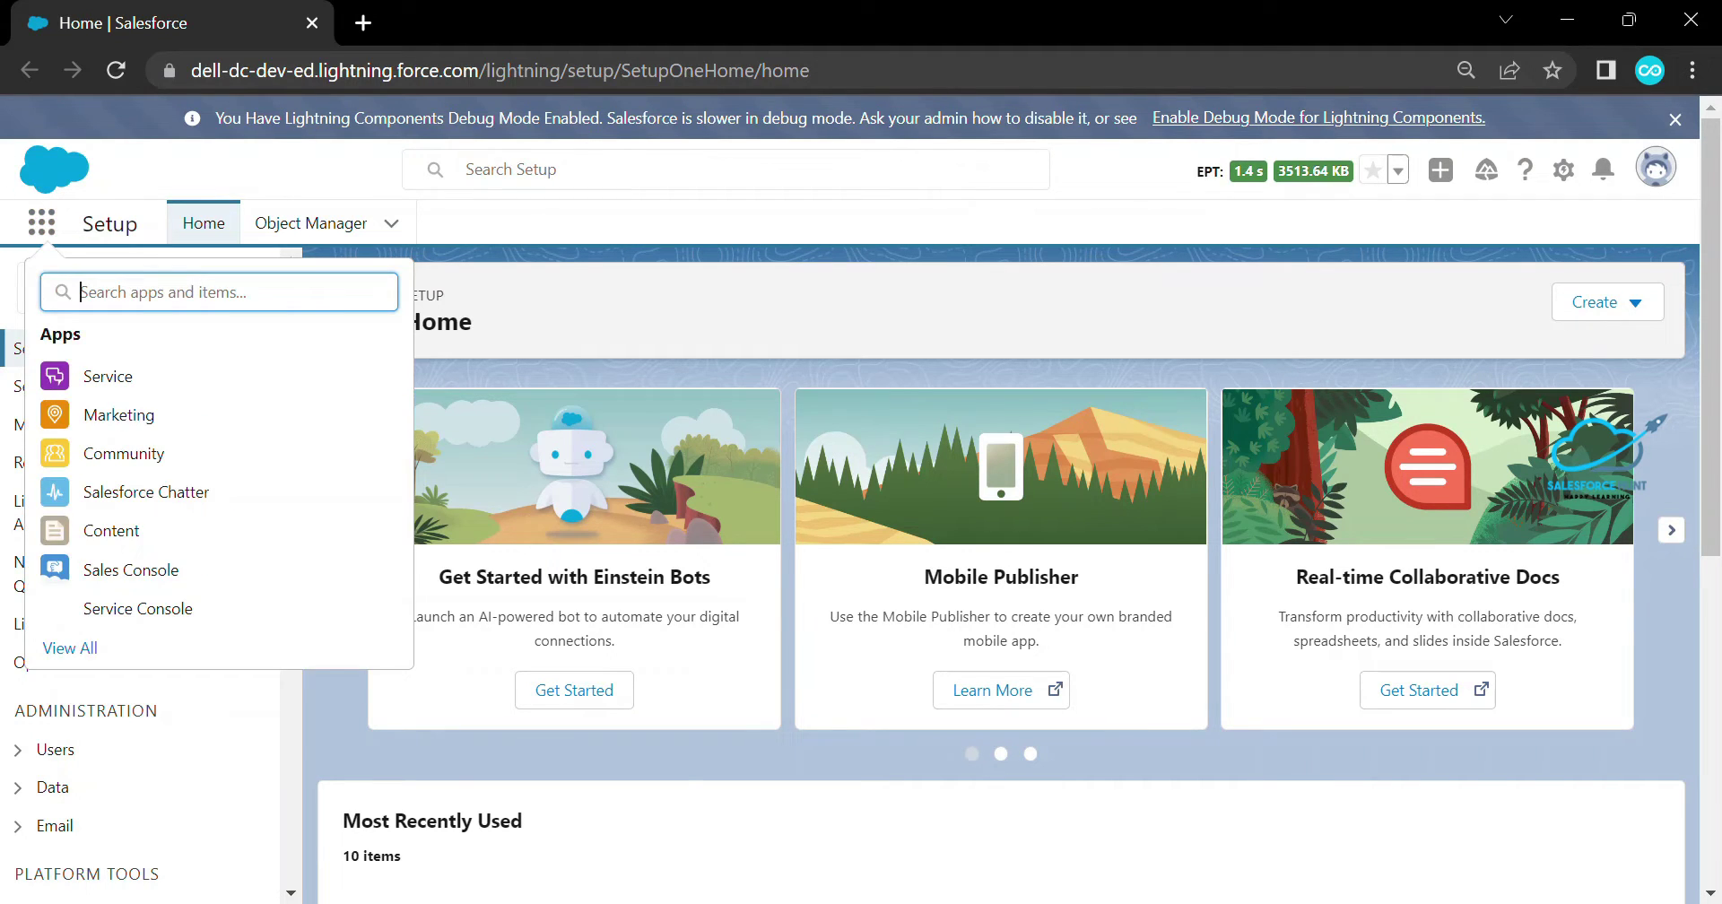
text(sales)
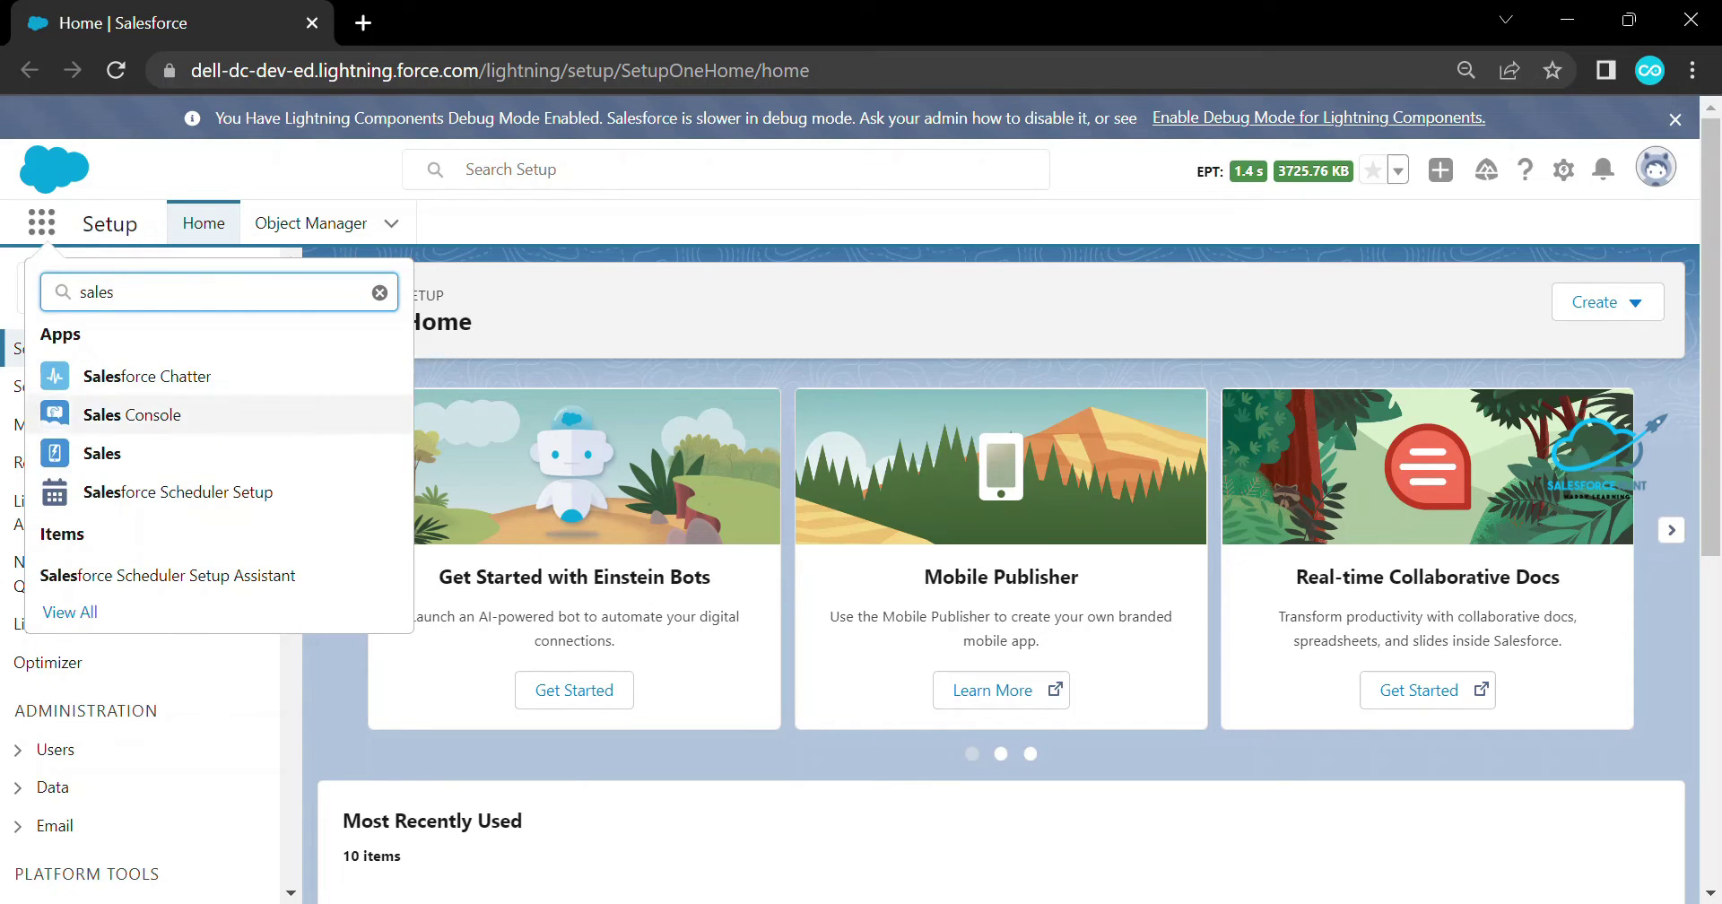
click(101, 452)
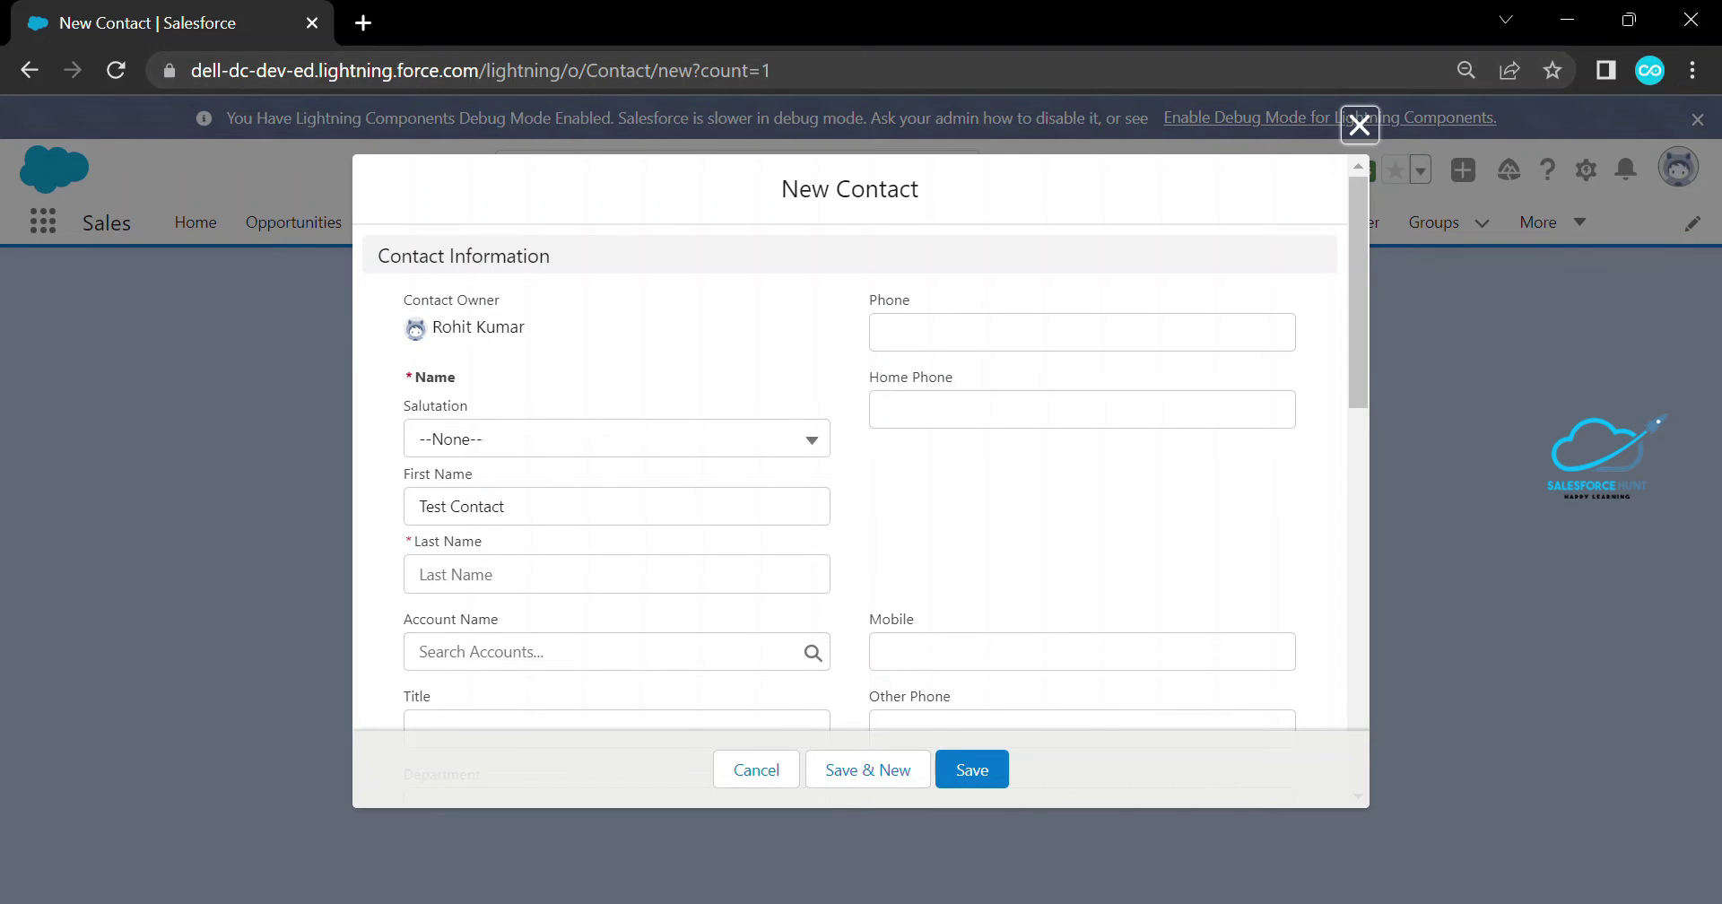
Close the prefilled New Contact form, dismiss the page alert and open the Contacts list
click(1360, 124)
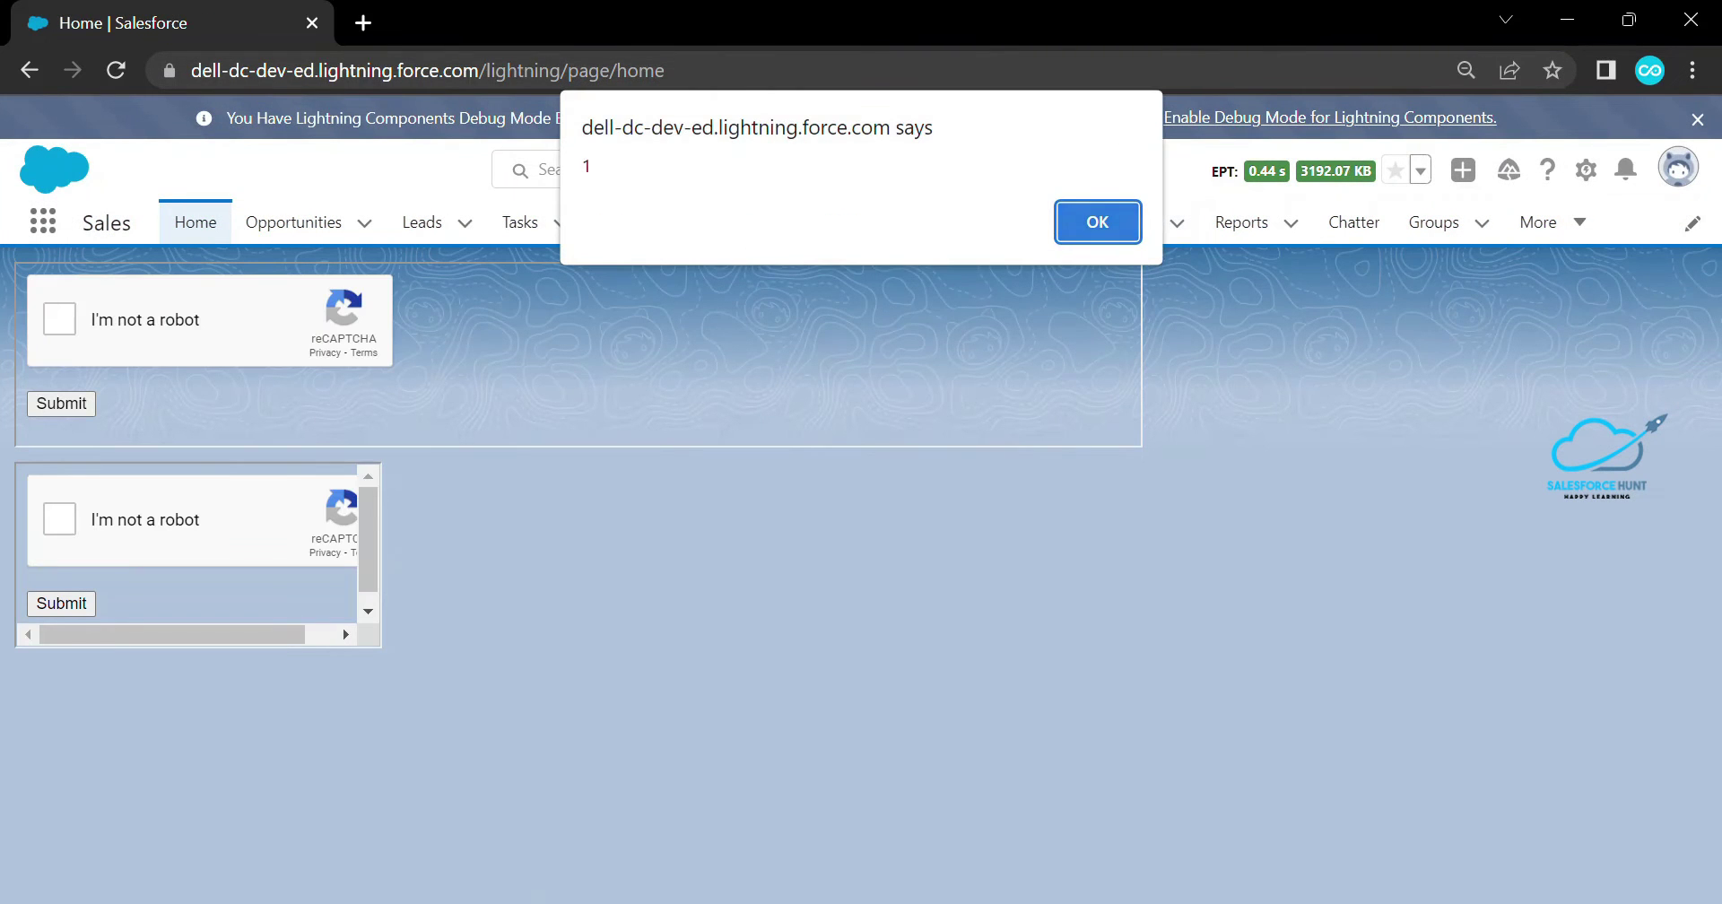
click(1098, 221)
click(843, 222)
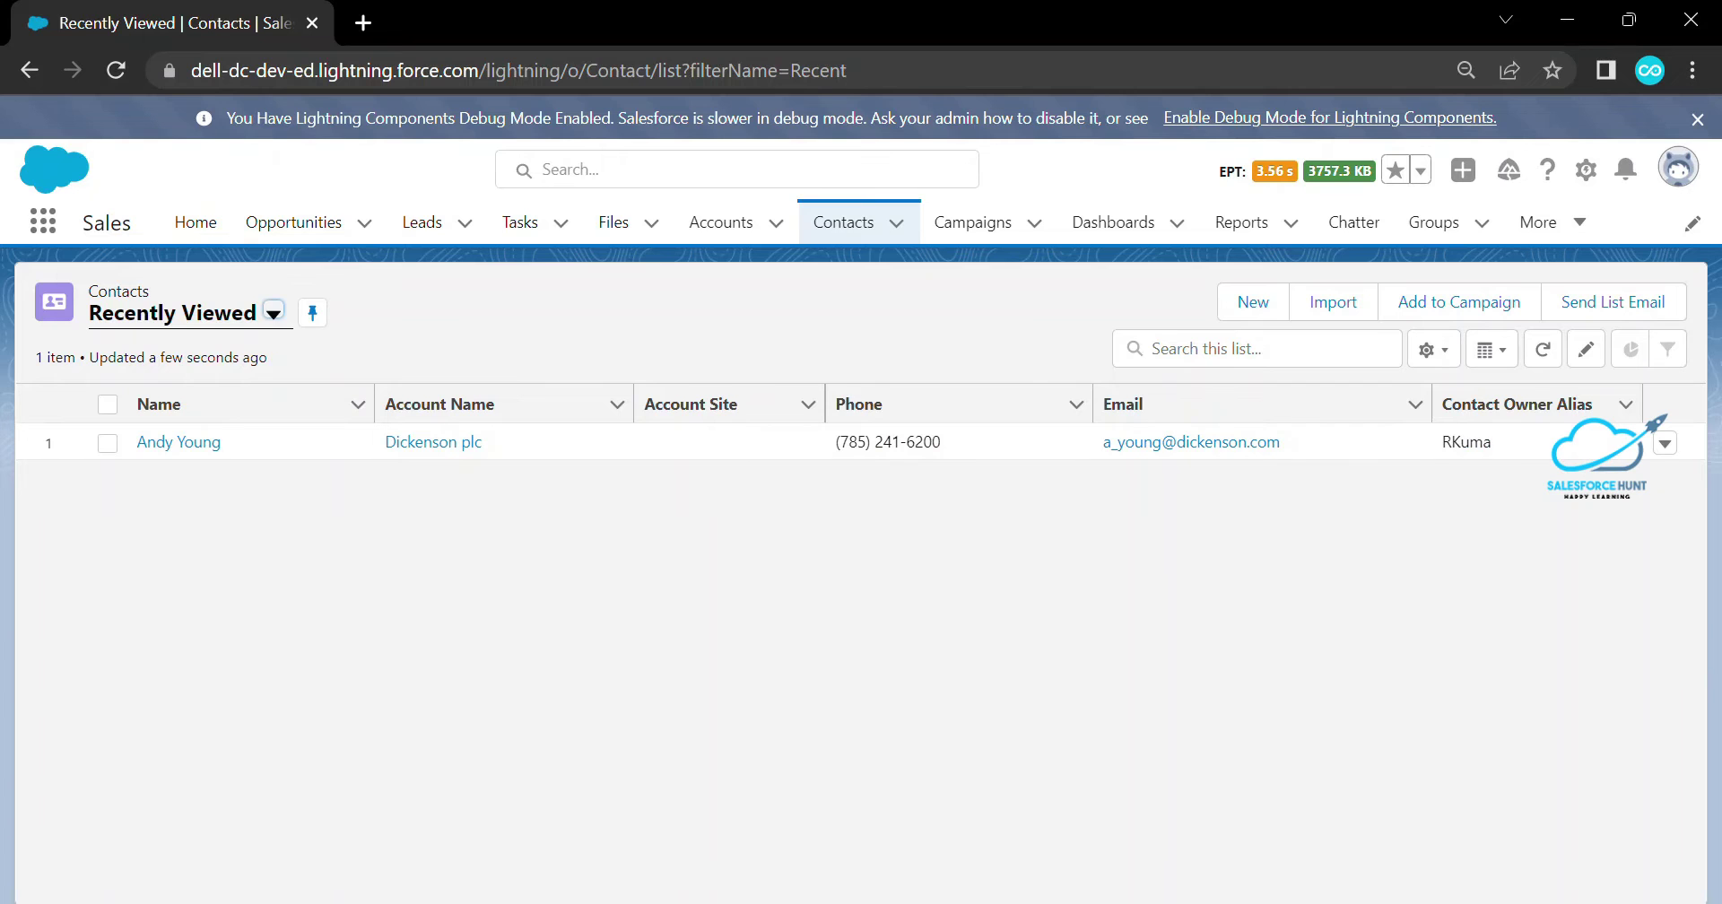
Open a blank New Contact form from the Contacts list, review its fields and close it without saving
click(1253, 302)
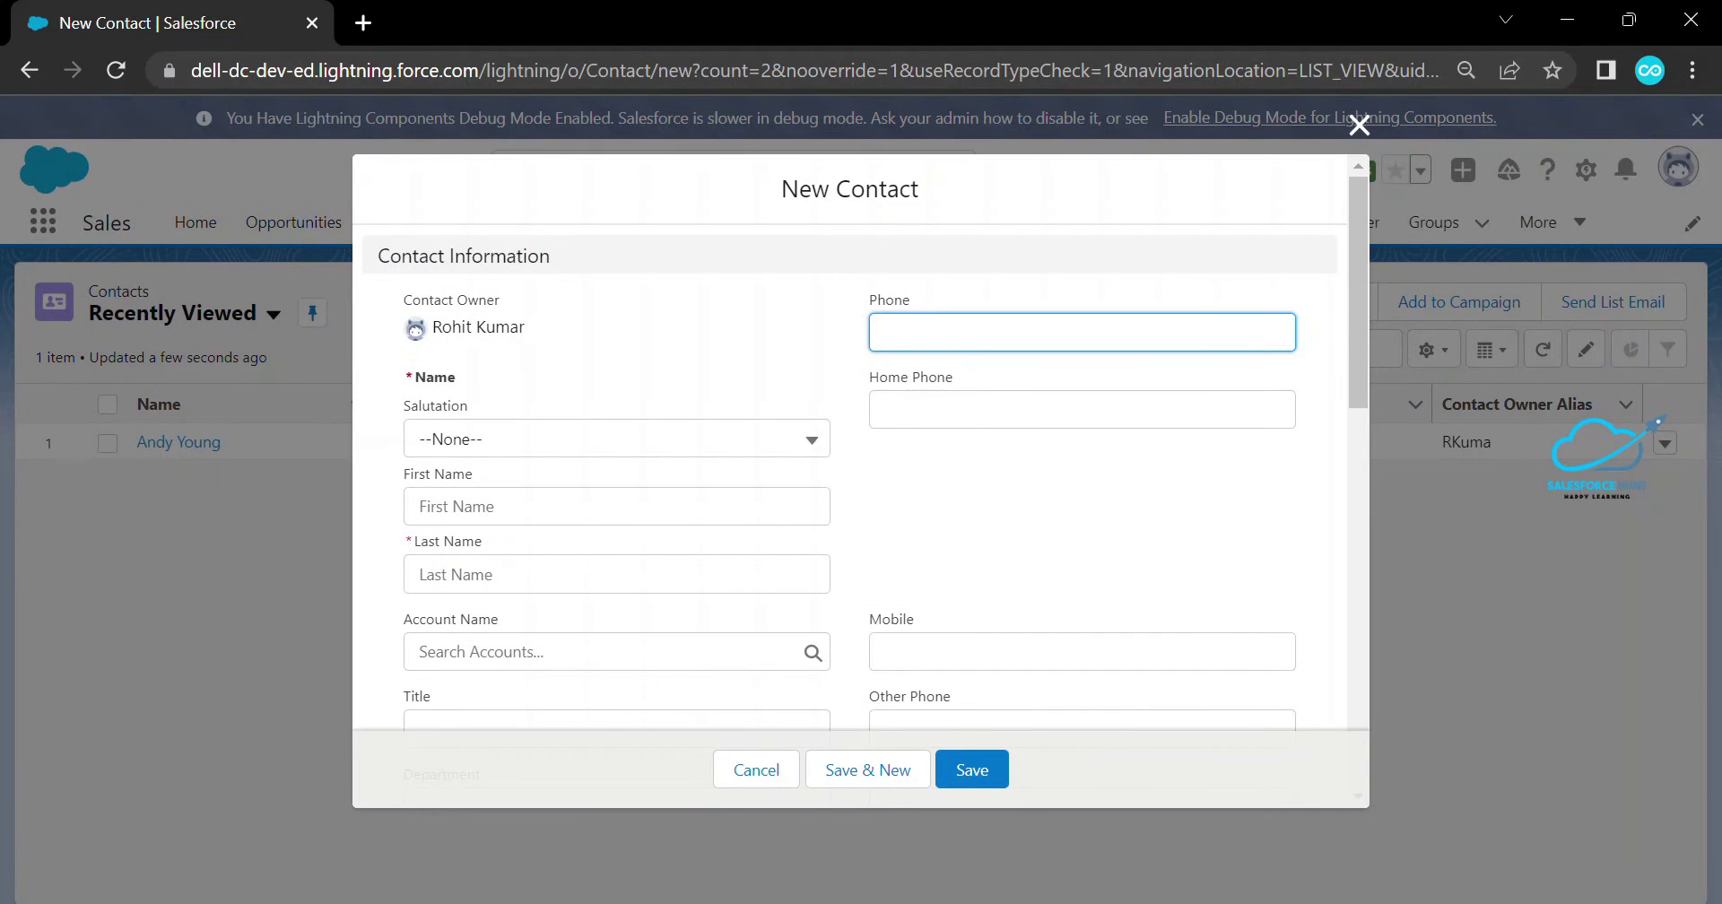
scroll(849, 475, down, 10)
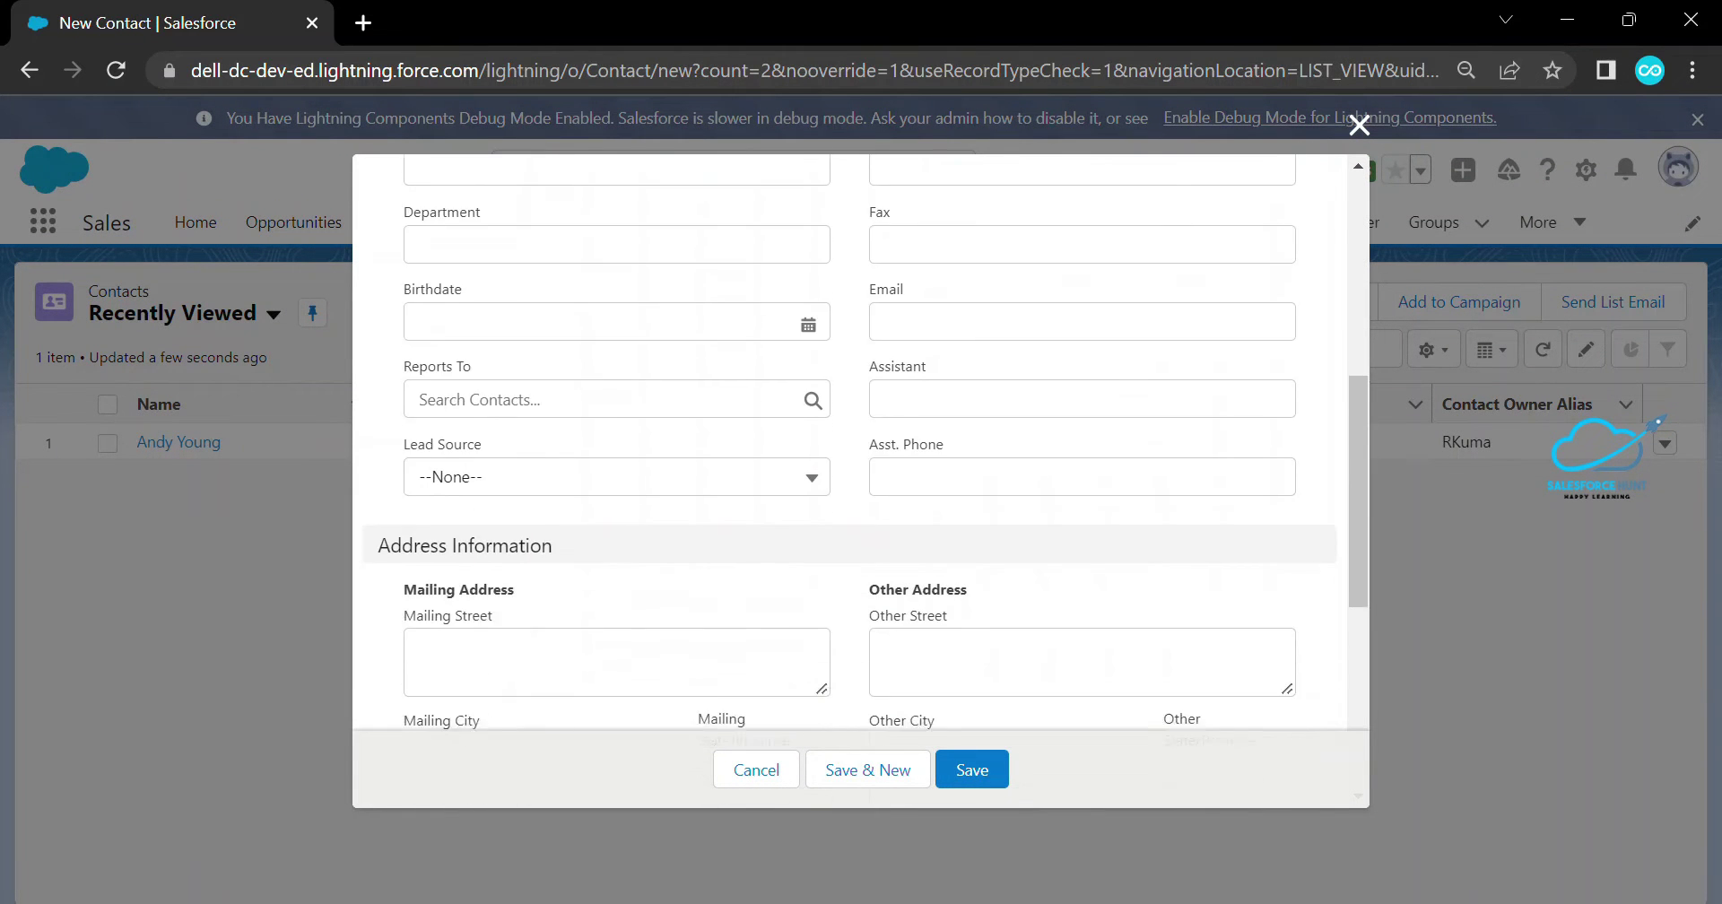
scroll(849, 475, up, 10)
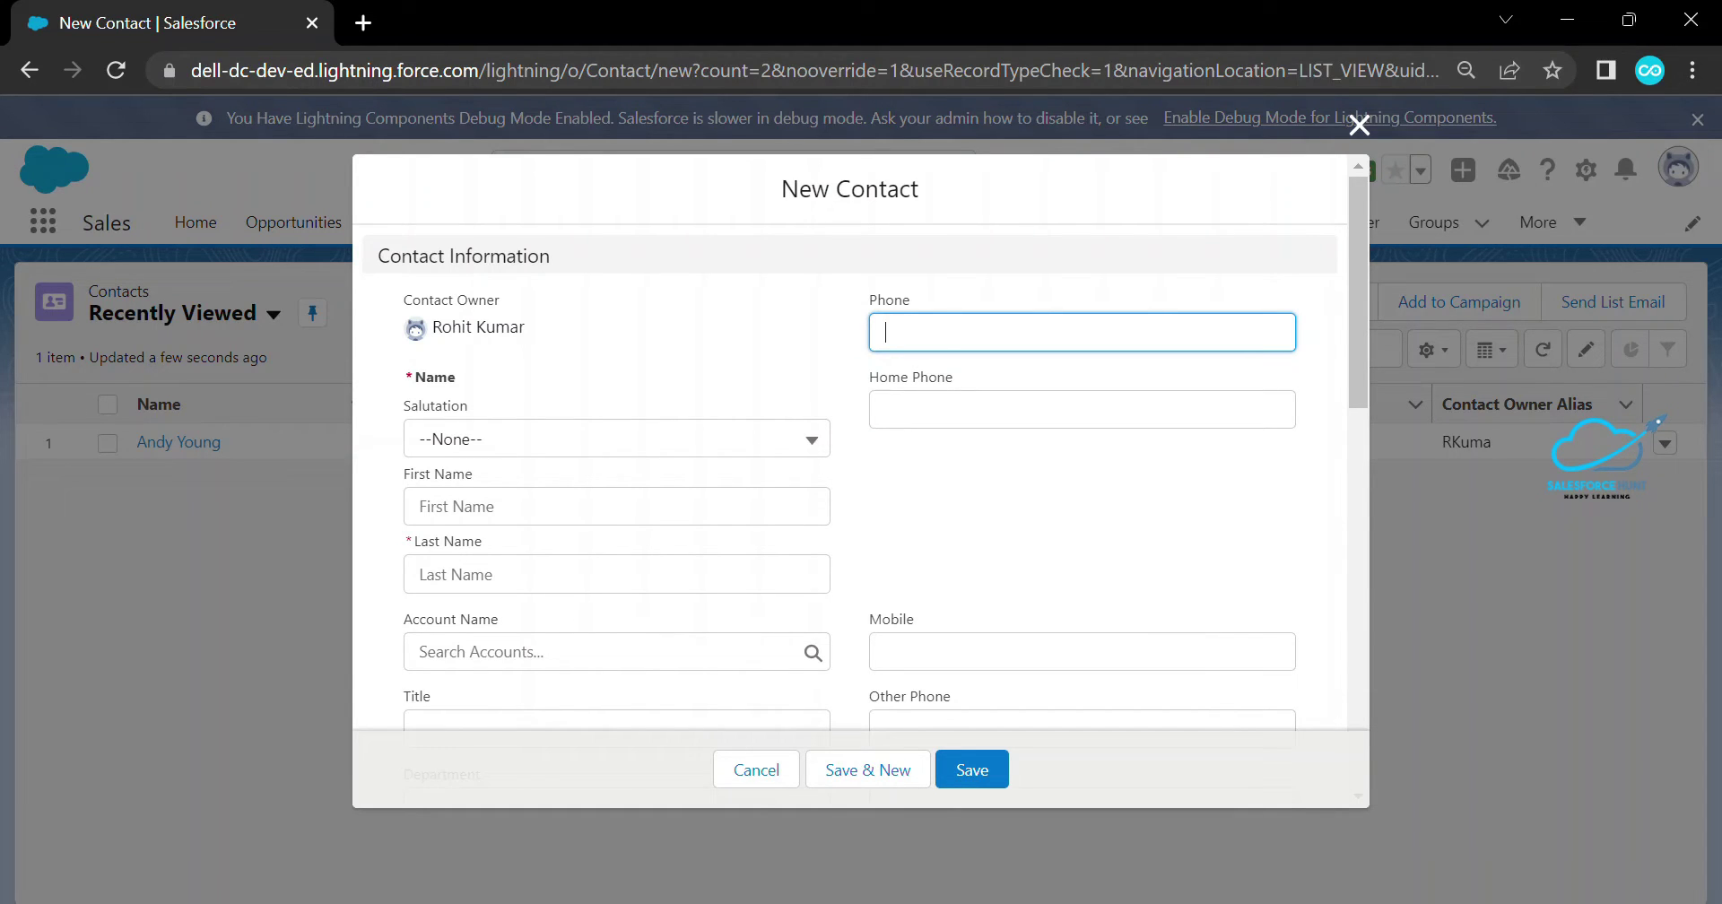
click(1359, 125)
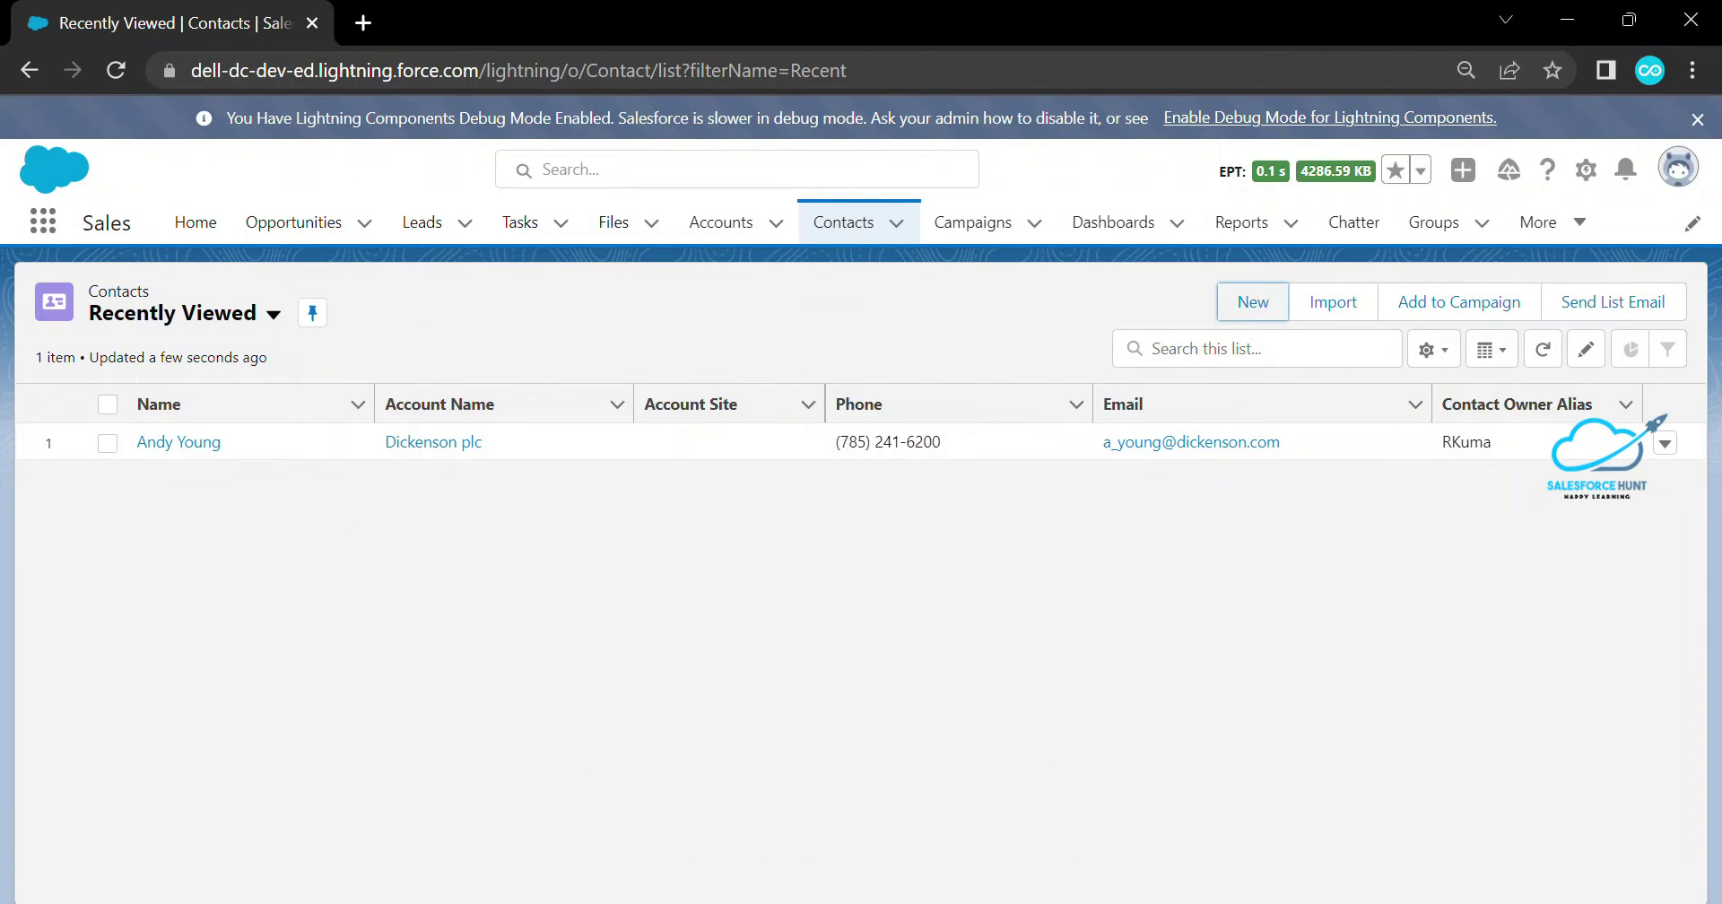
Load a New Contact form through the URL ending in /lightning/o/Contact/new?defaultFieldValues=FirstName=Test+Contact and examine its First Name field
click(1253, 301)
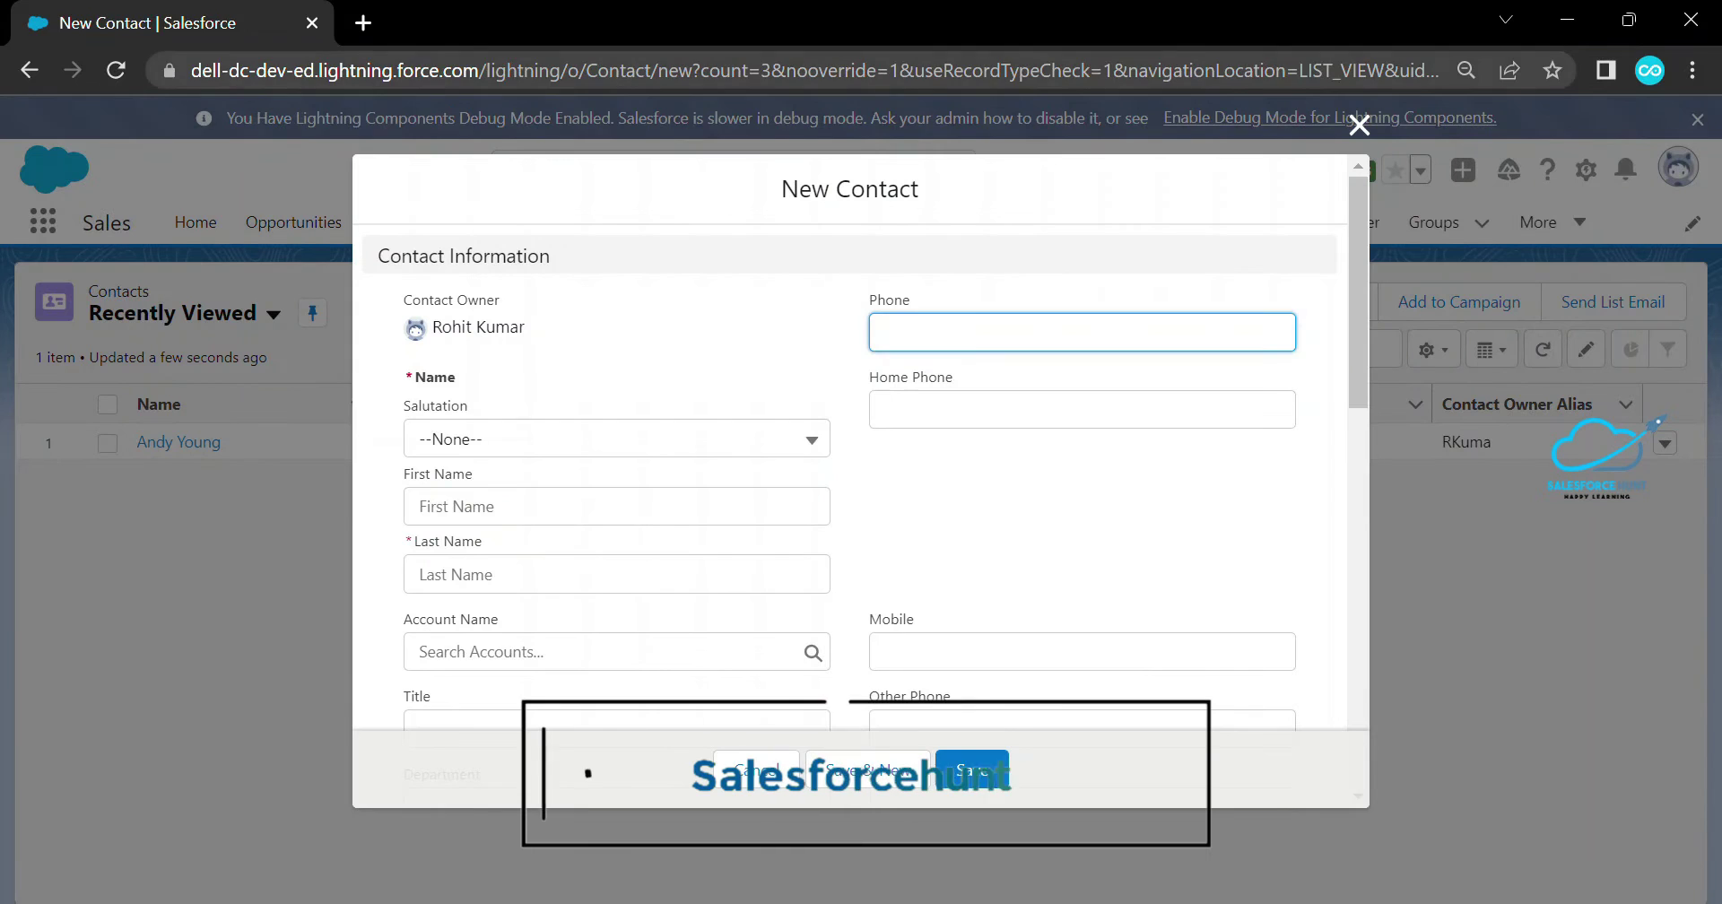
click(814, 70)
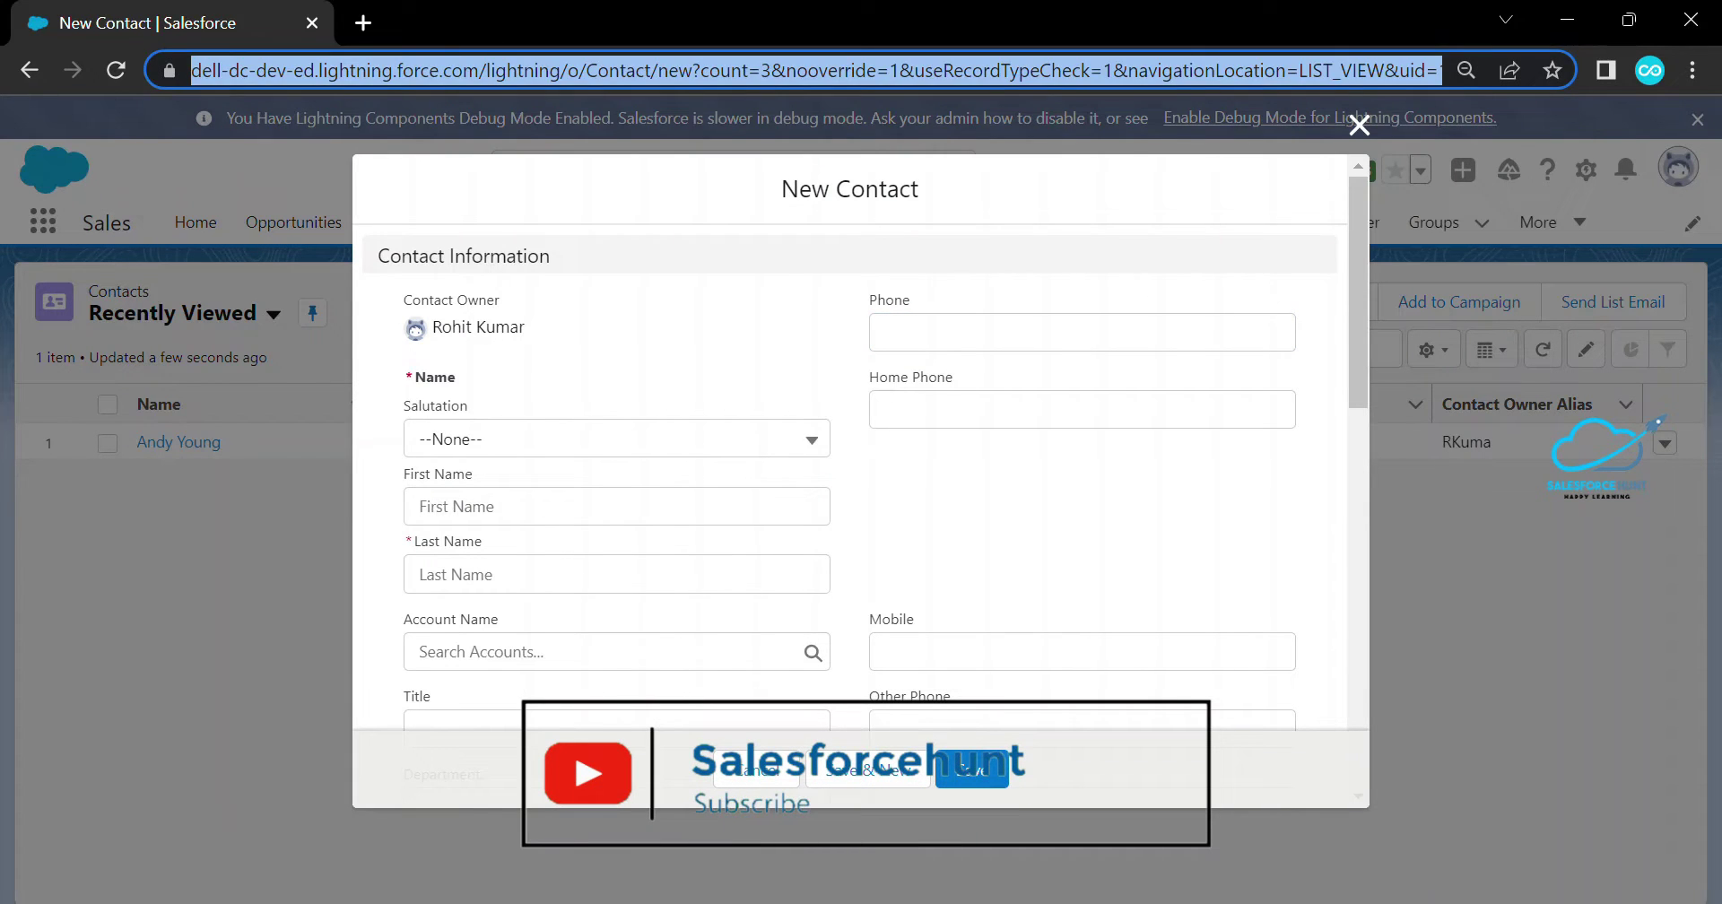
text(https://dell-dc-dev-ed.lightning.force.com/lightning/o/Contact/new?defaultFieldValues=FirstName=Test+Contact)
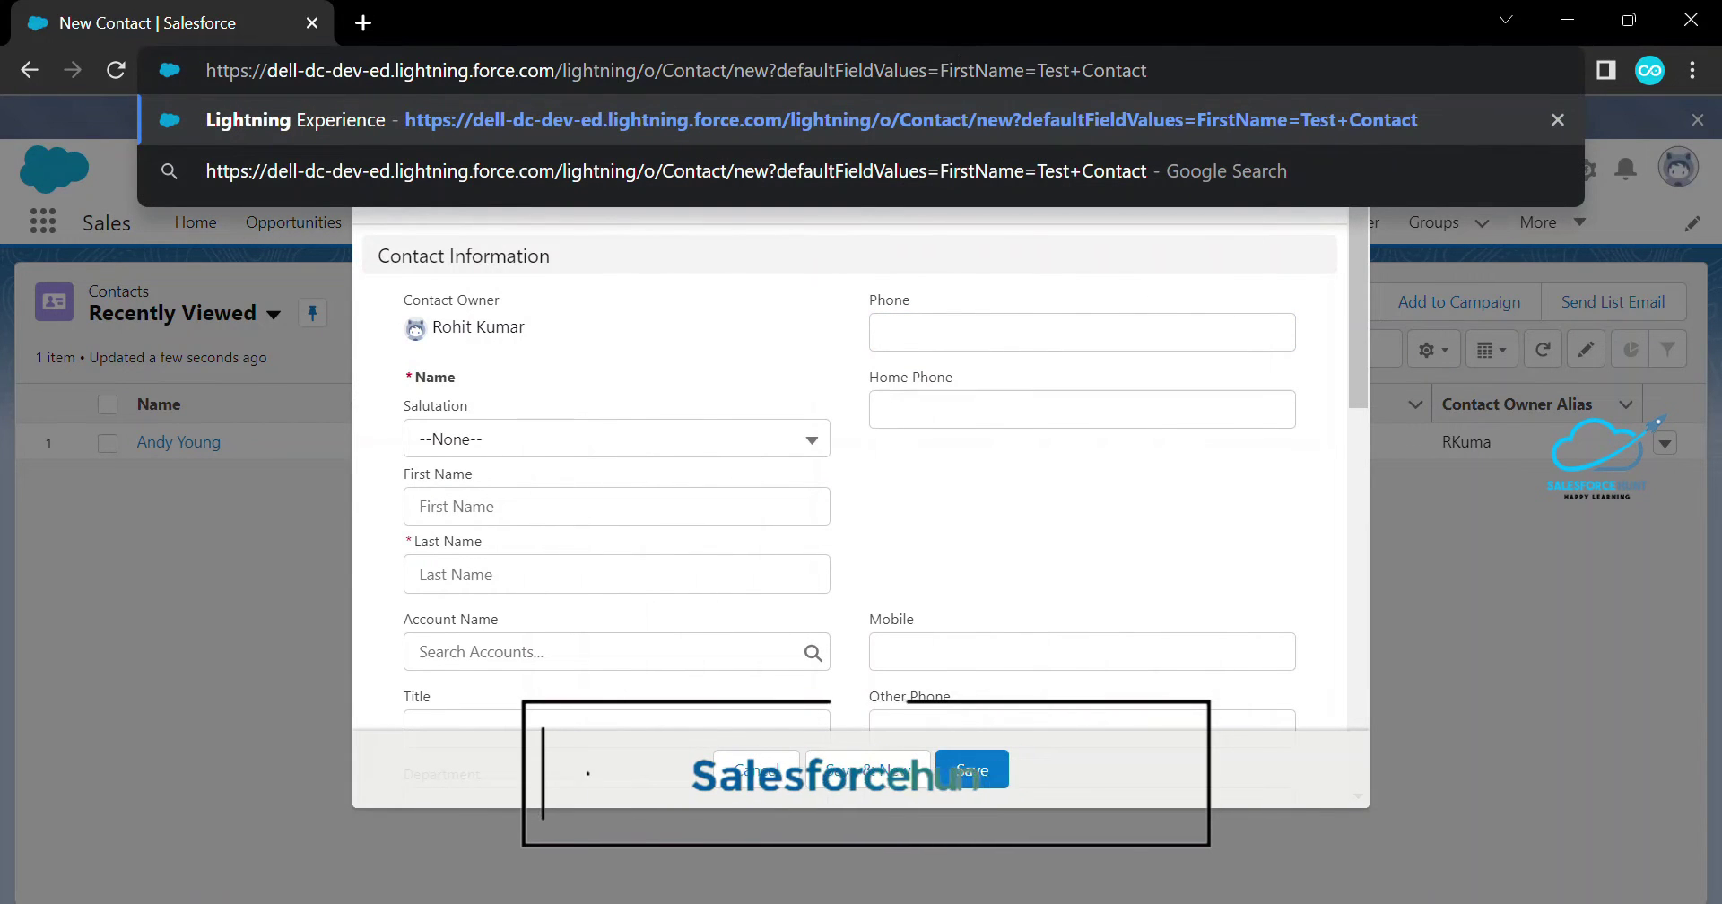
double_click(960, 70)
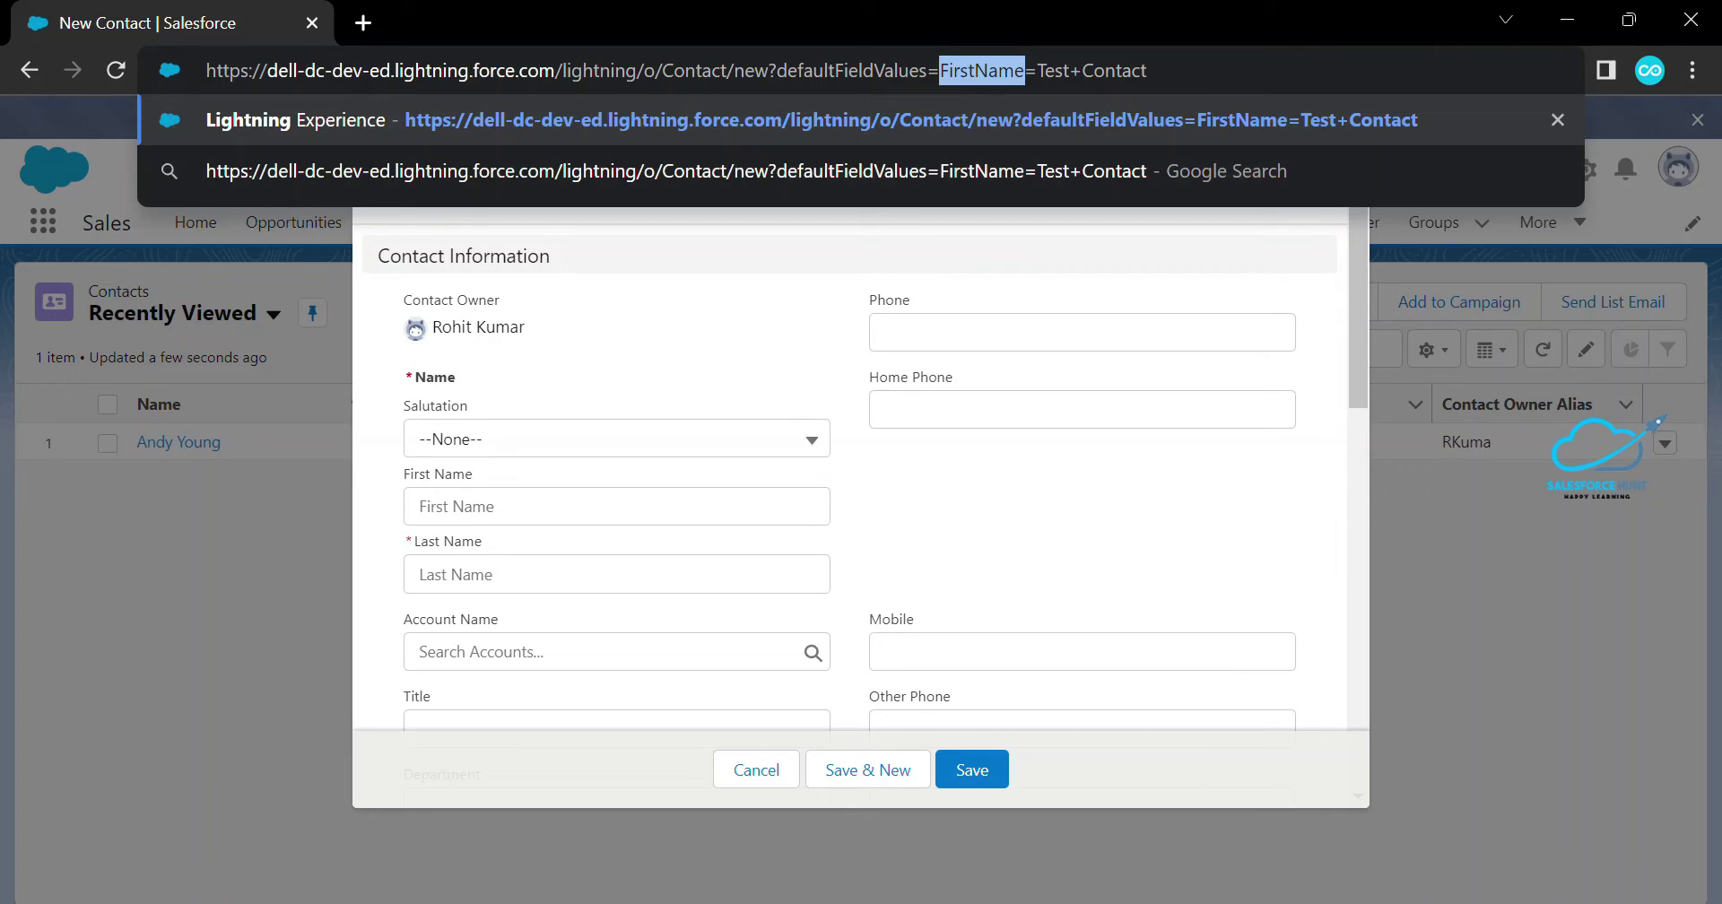
key(Return)
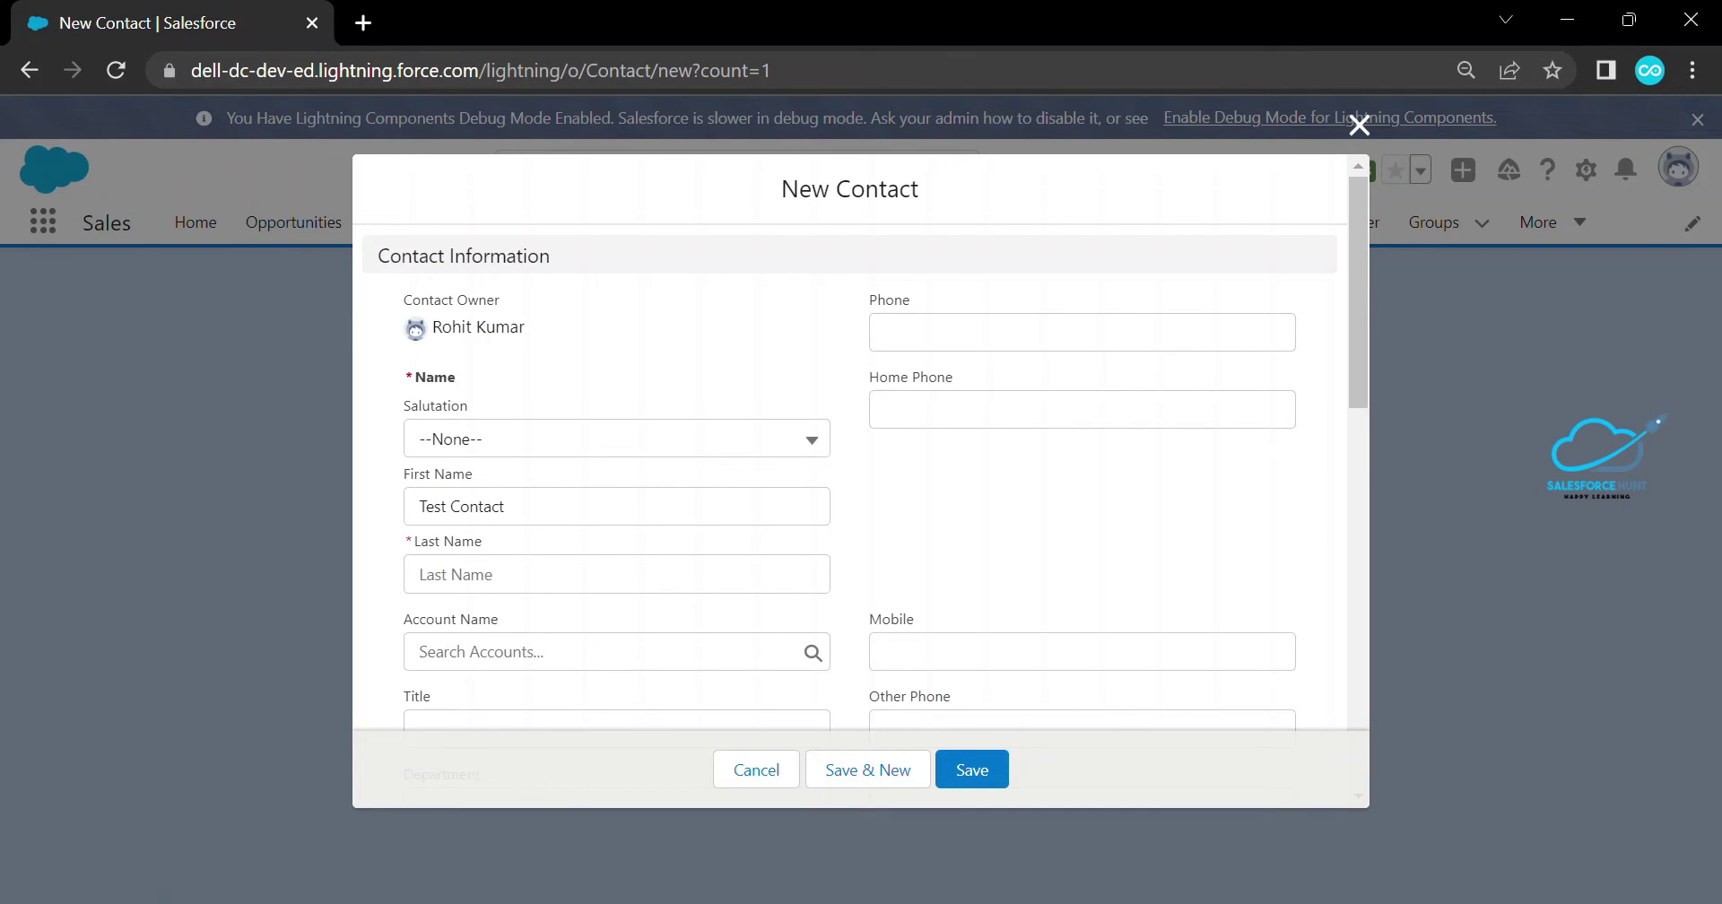
triple_click(438, 474)
click(505, 506)
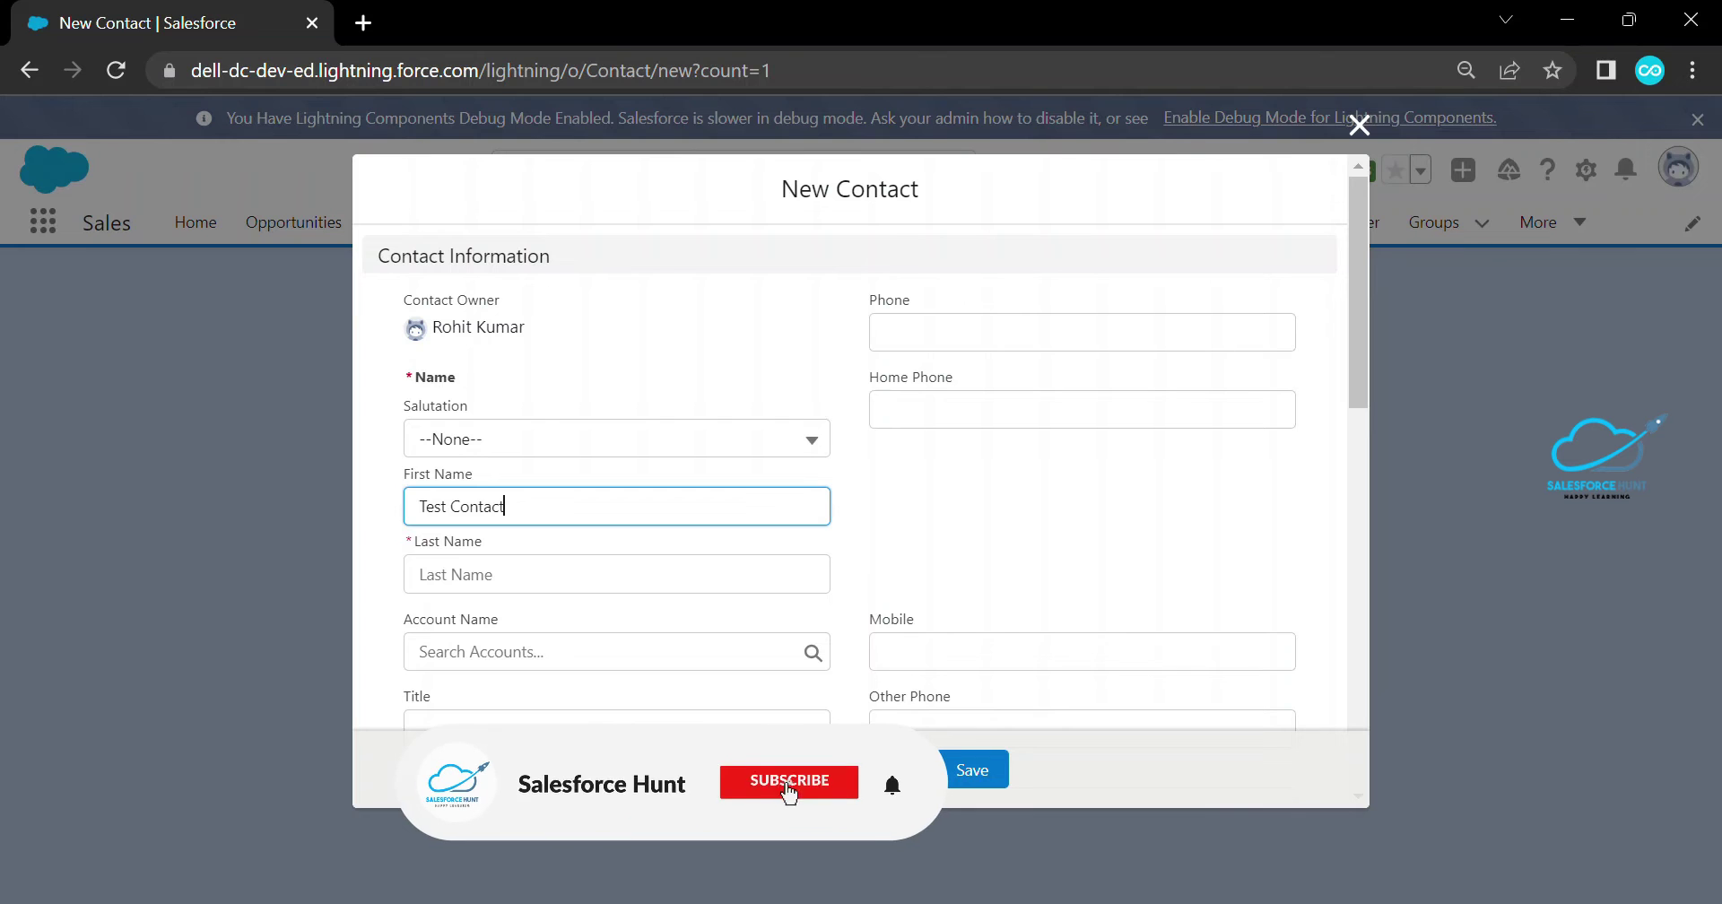
Leave the contact form without saving and view the Dickenson plc account record
click(1358, 125)
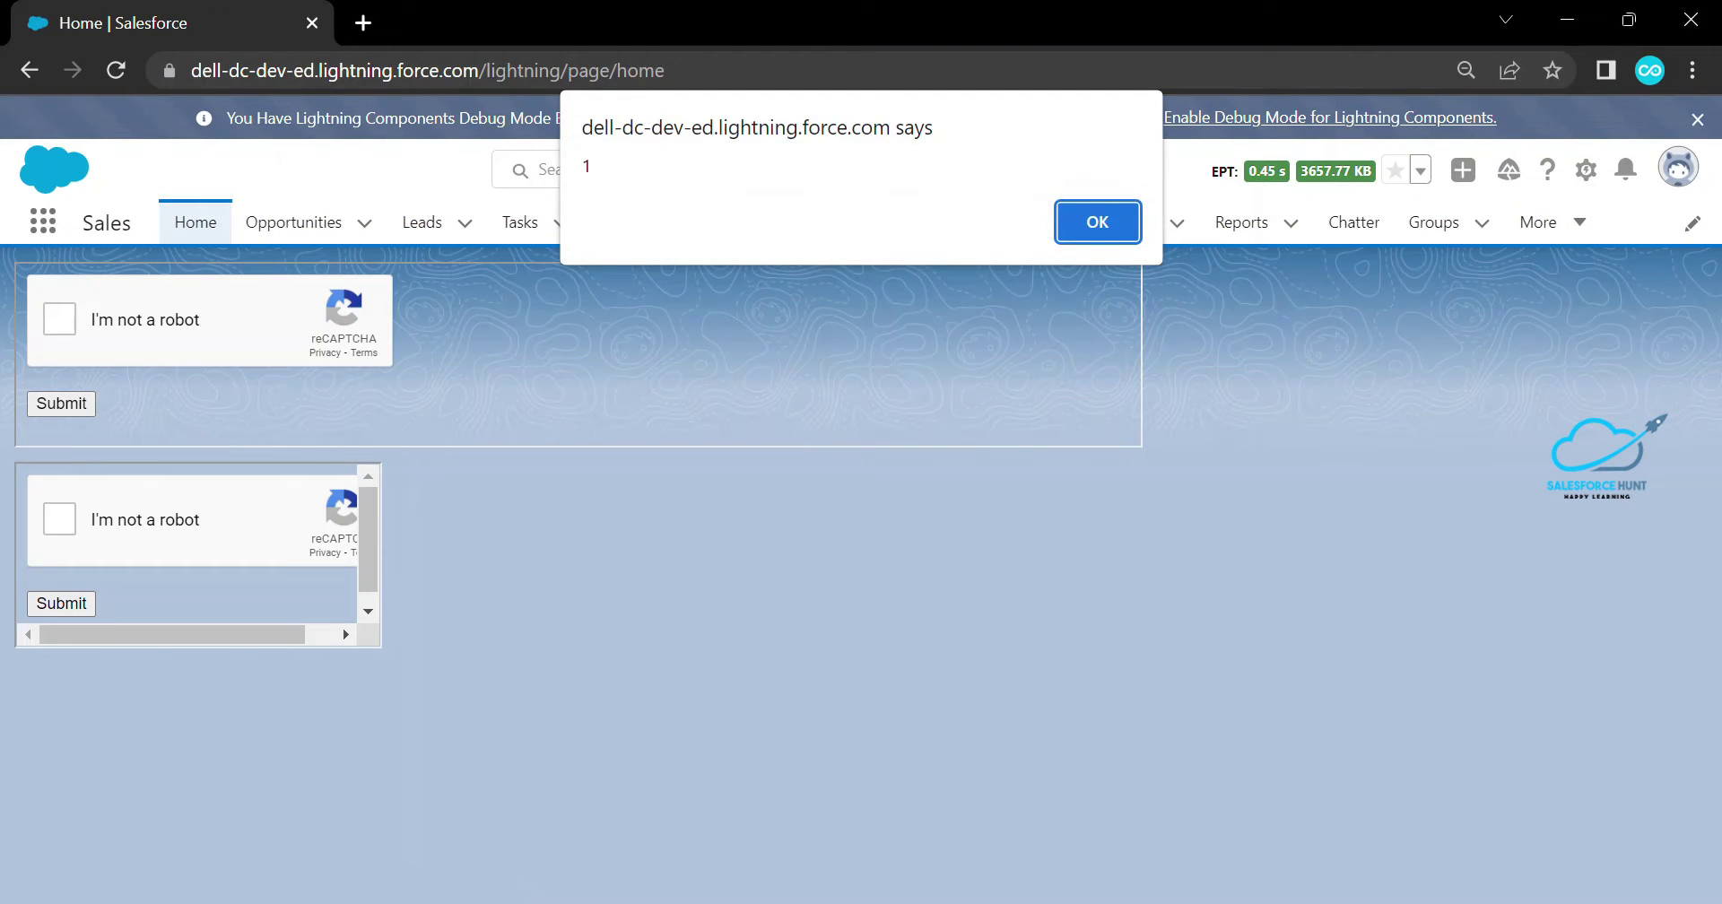
click(1097, 221)
click(720, 222)
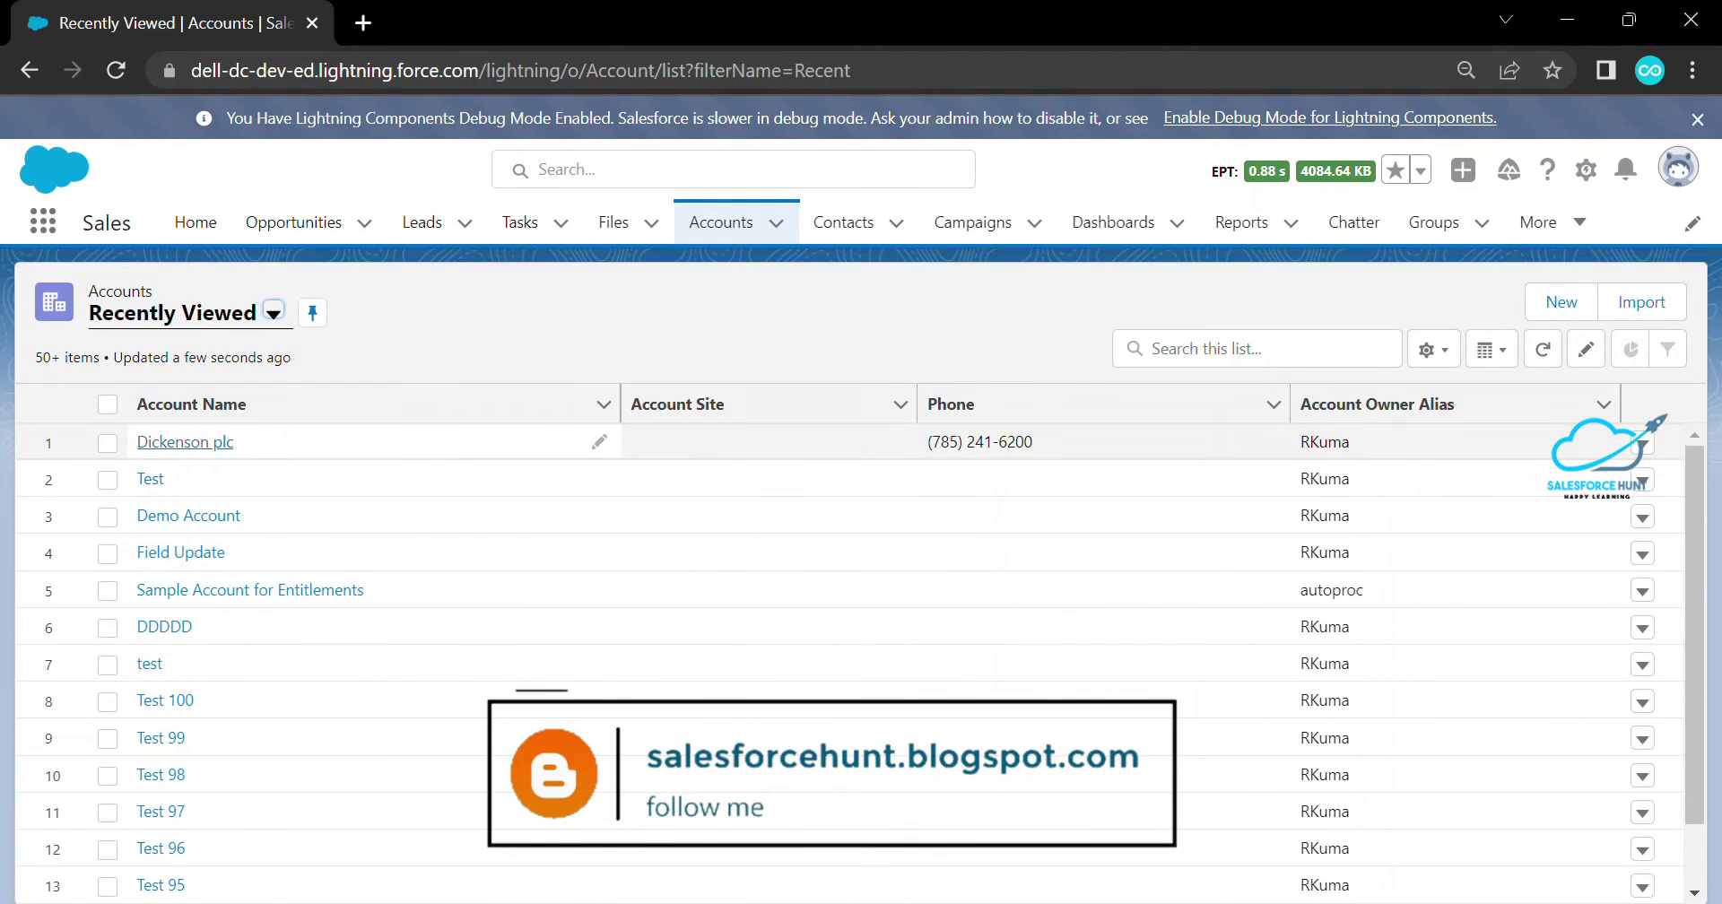
click(185, 441)
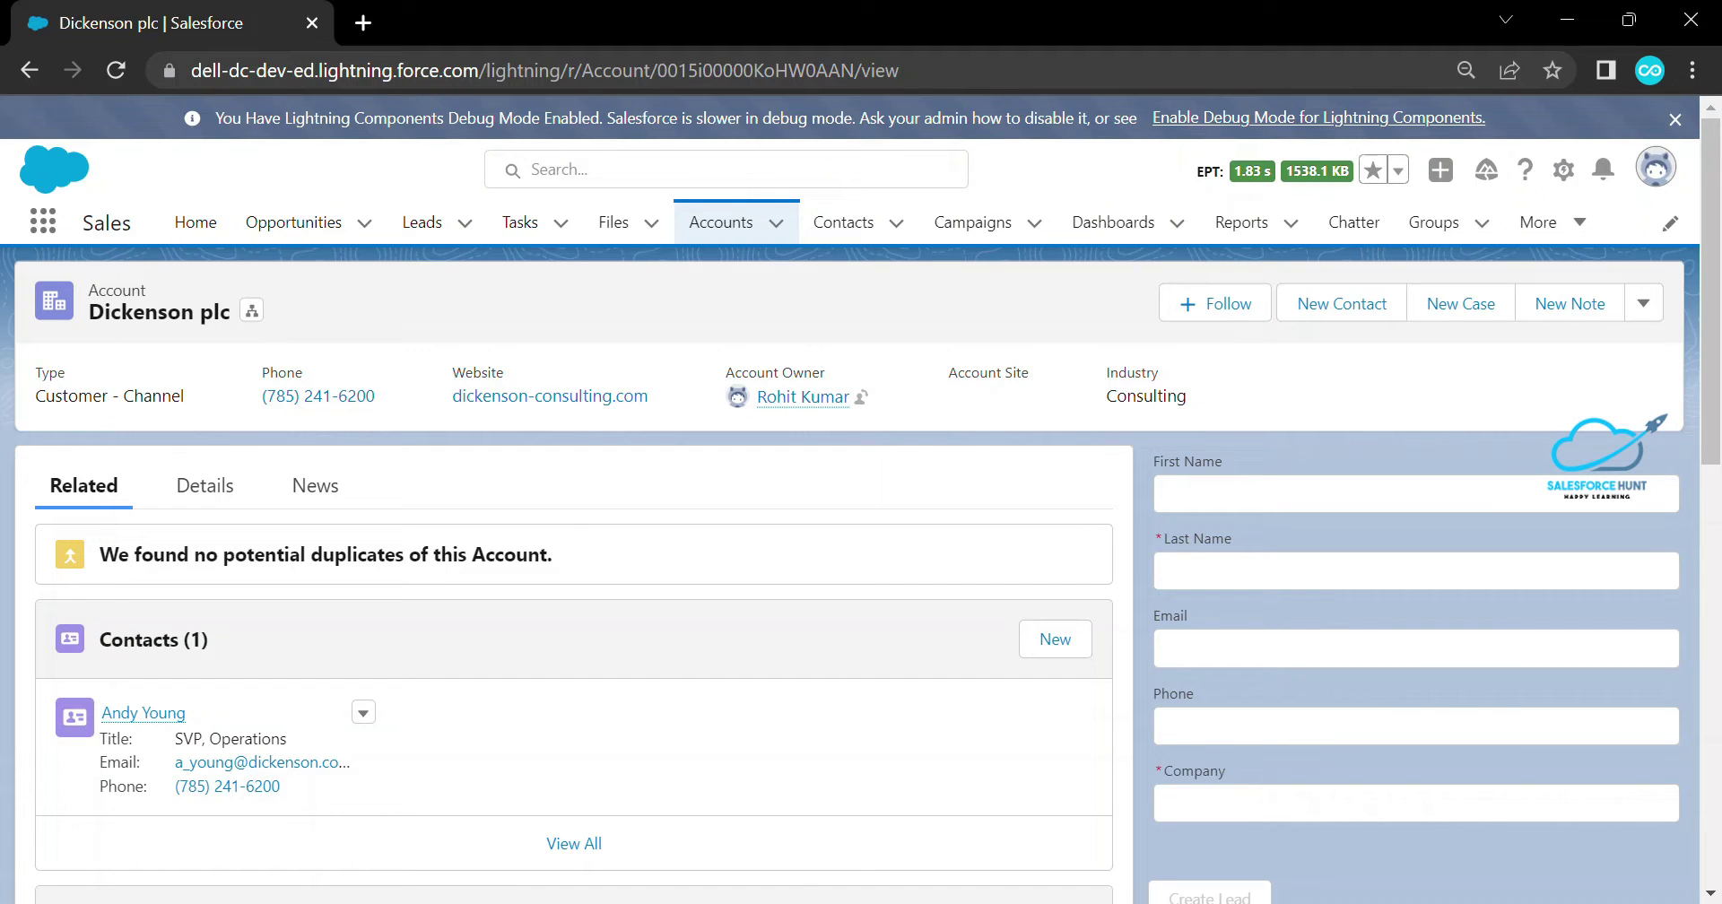
Open the Contact object's setup from the Contacts list and start a new custom button or link
click(843, 222)
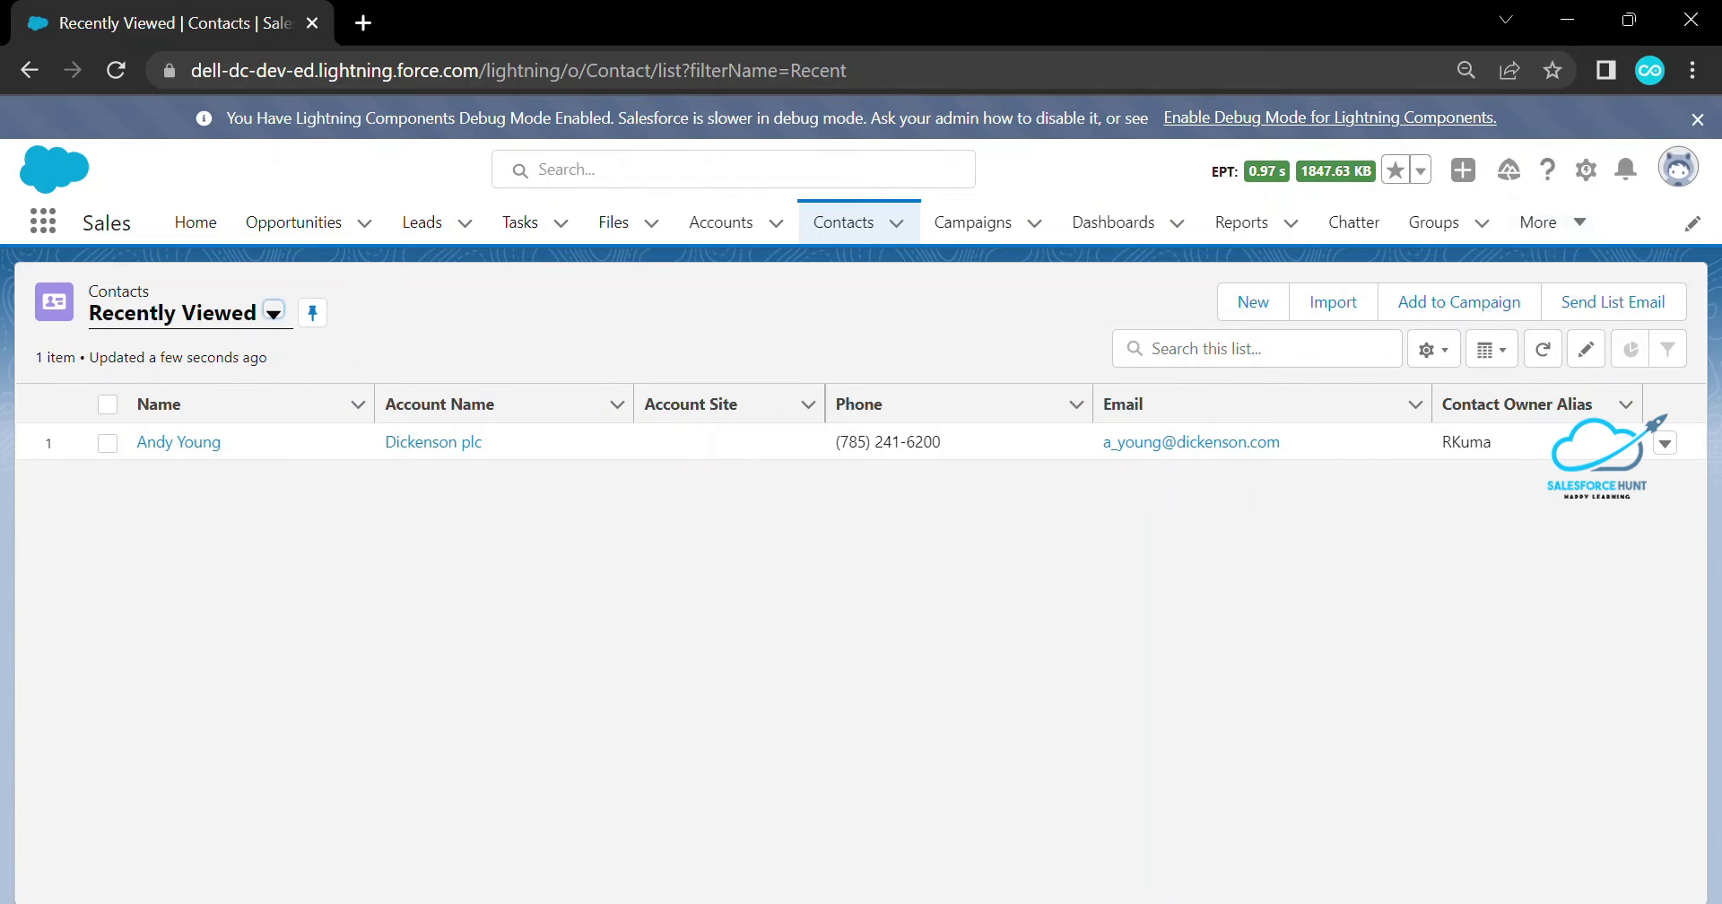
click(1586, 170)
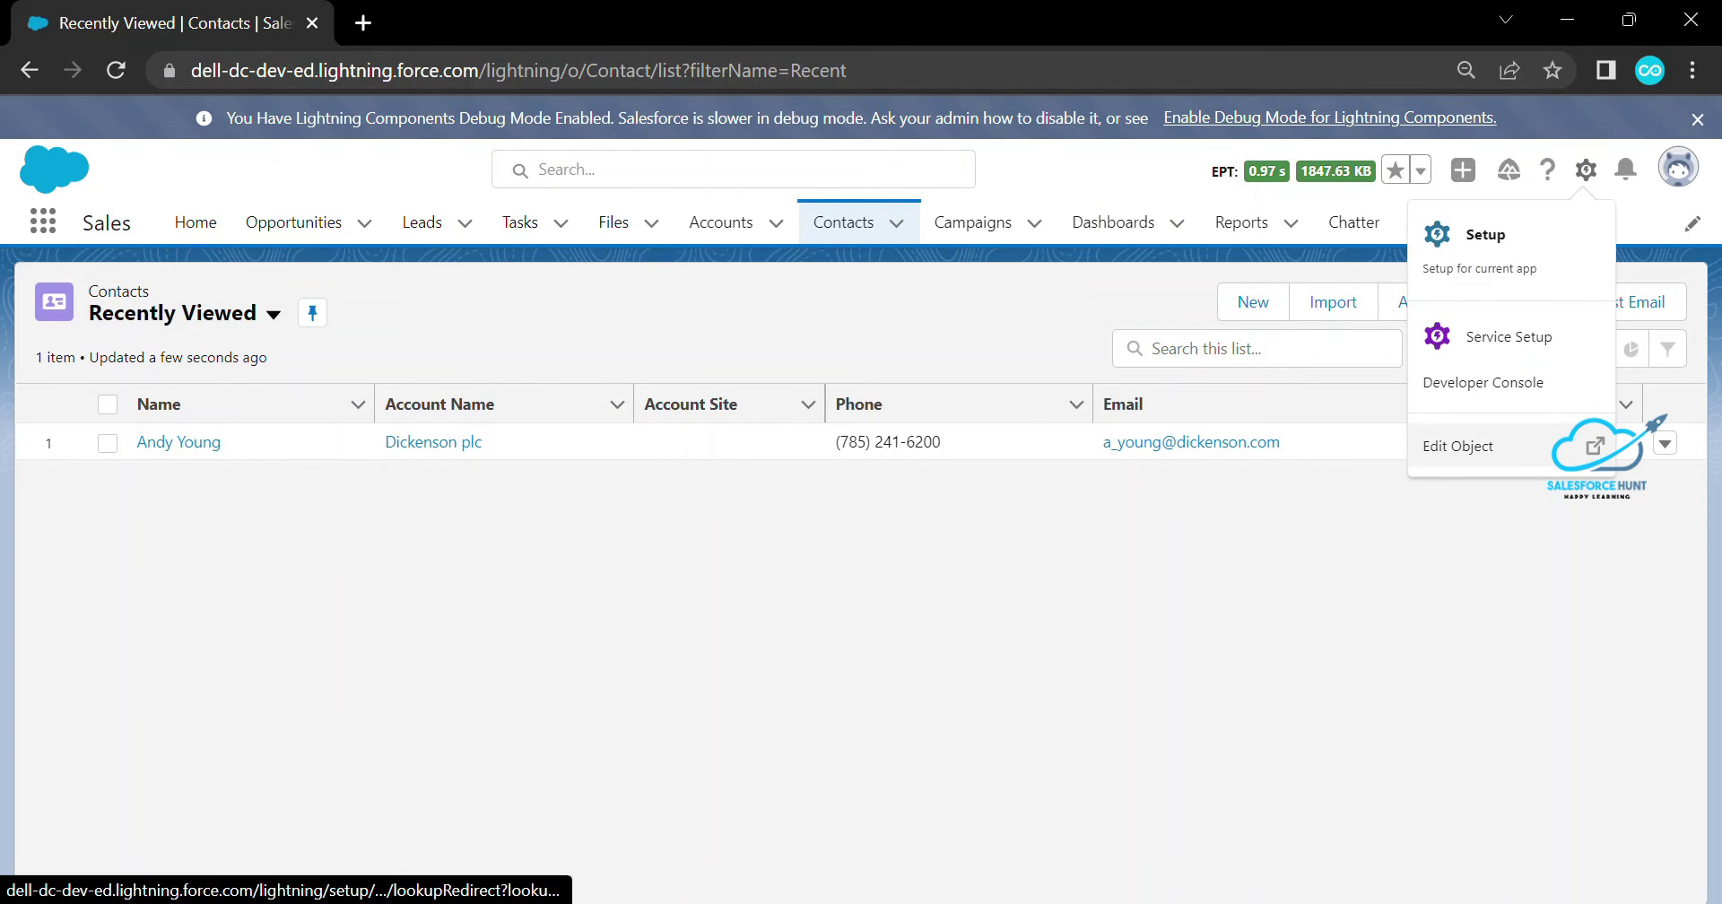
click(1457, 445)
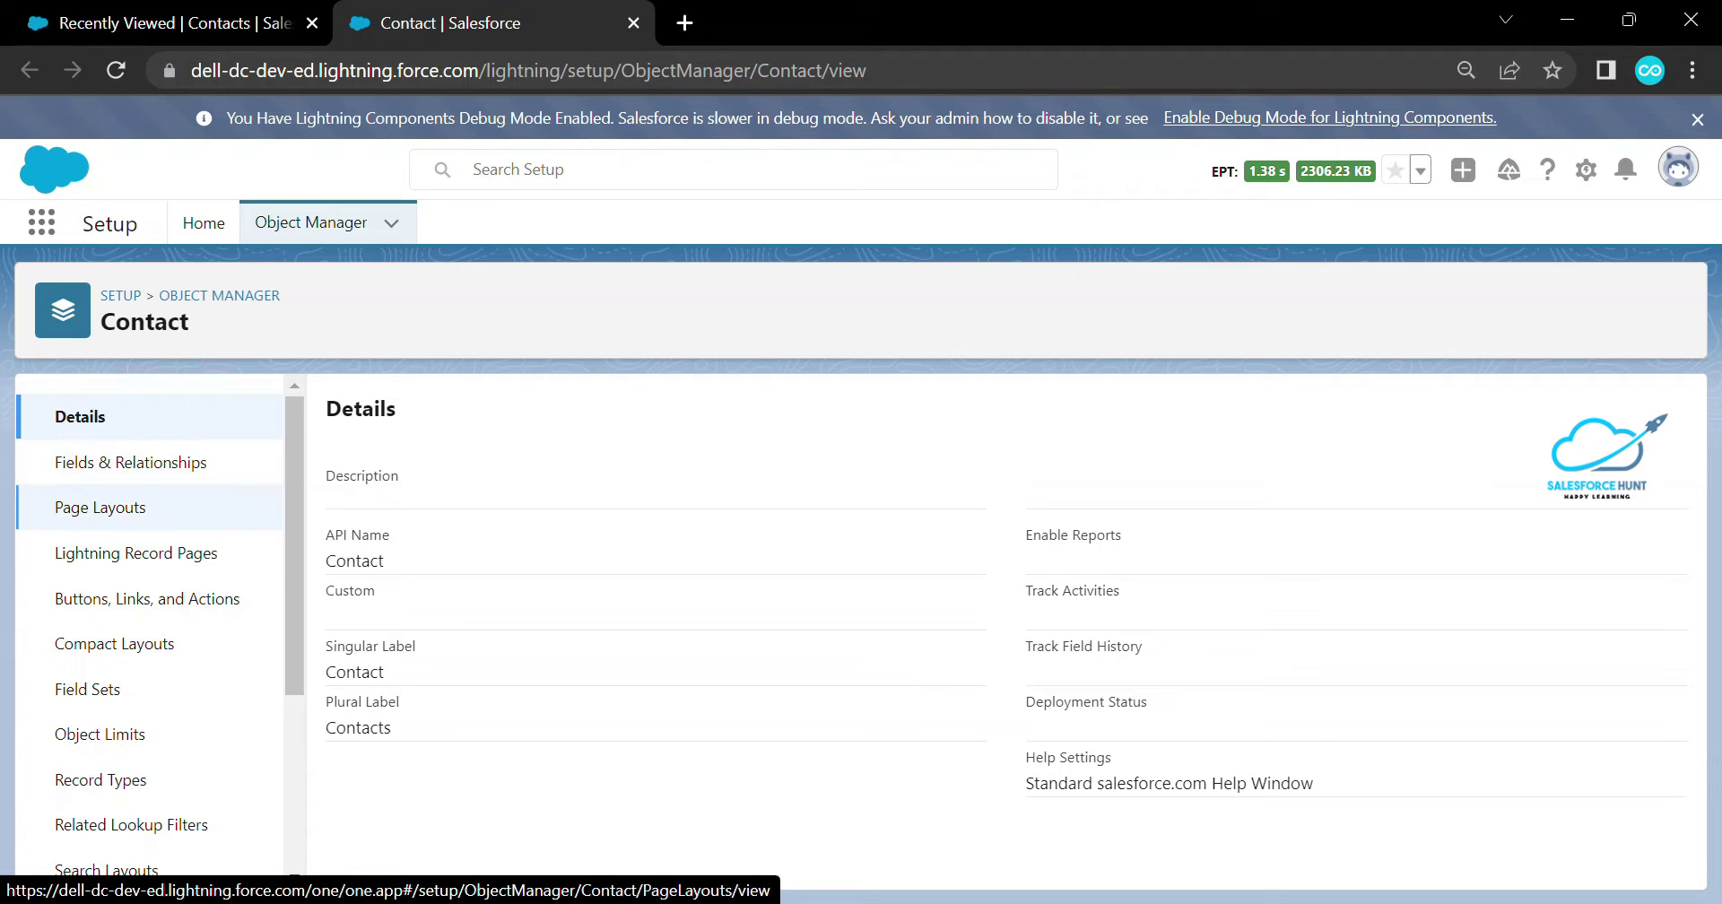
click(147, 598)
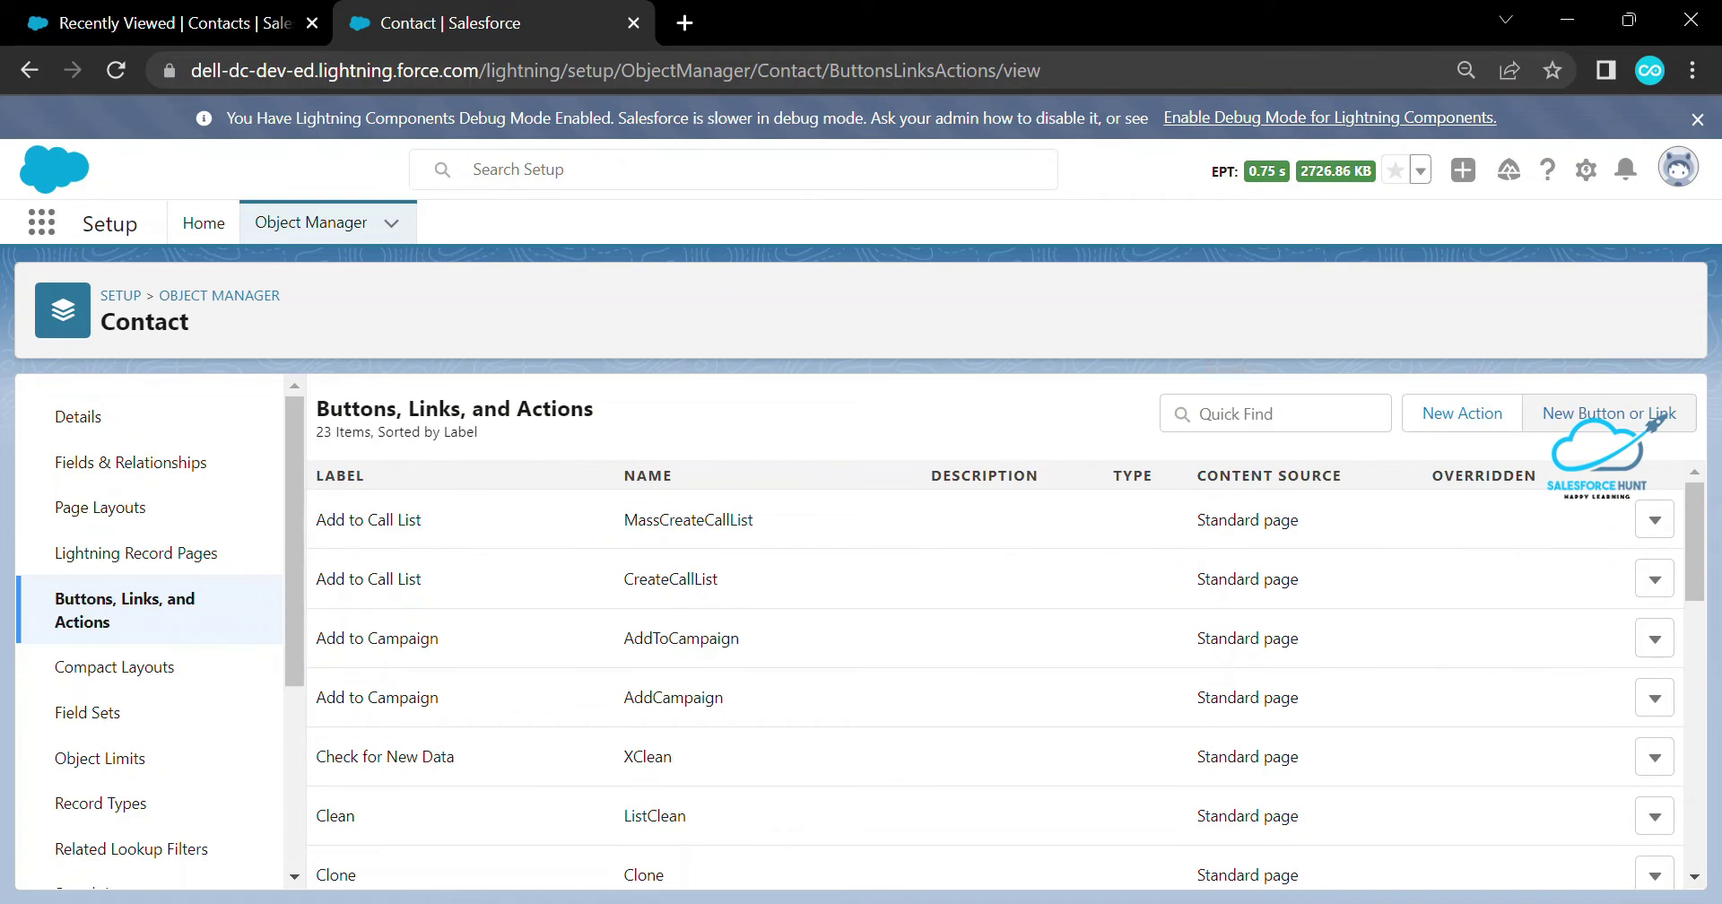
click(1609, 413)
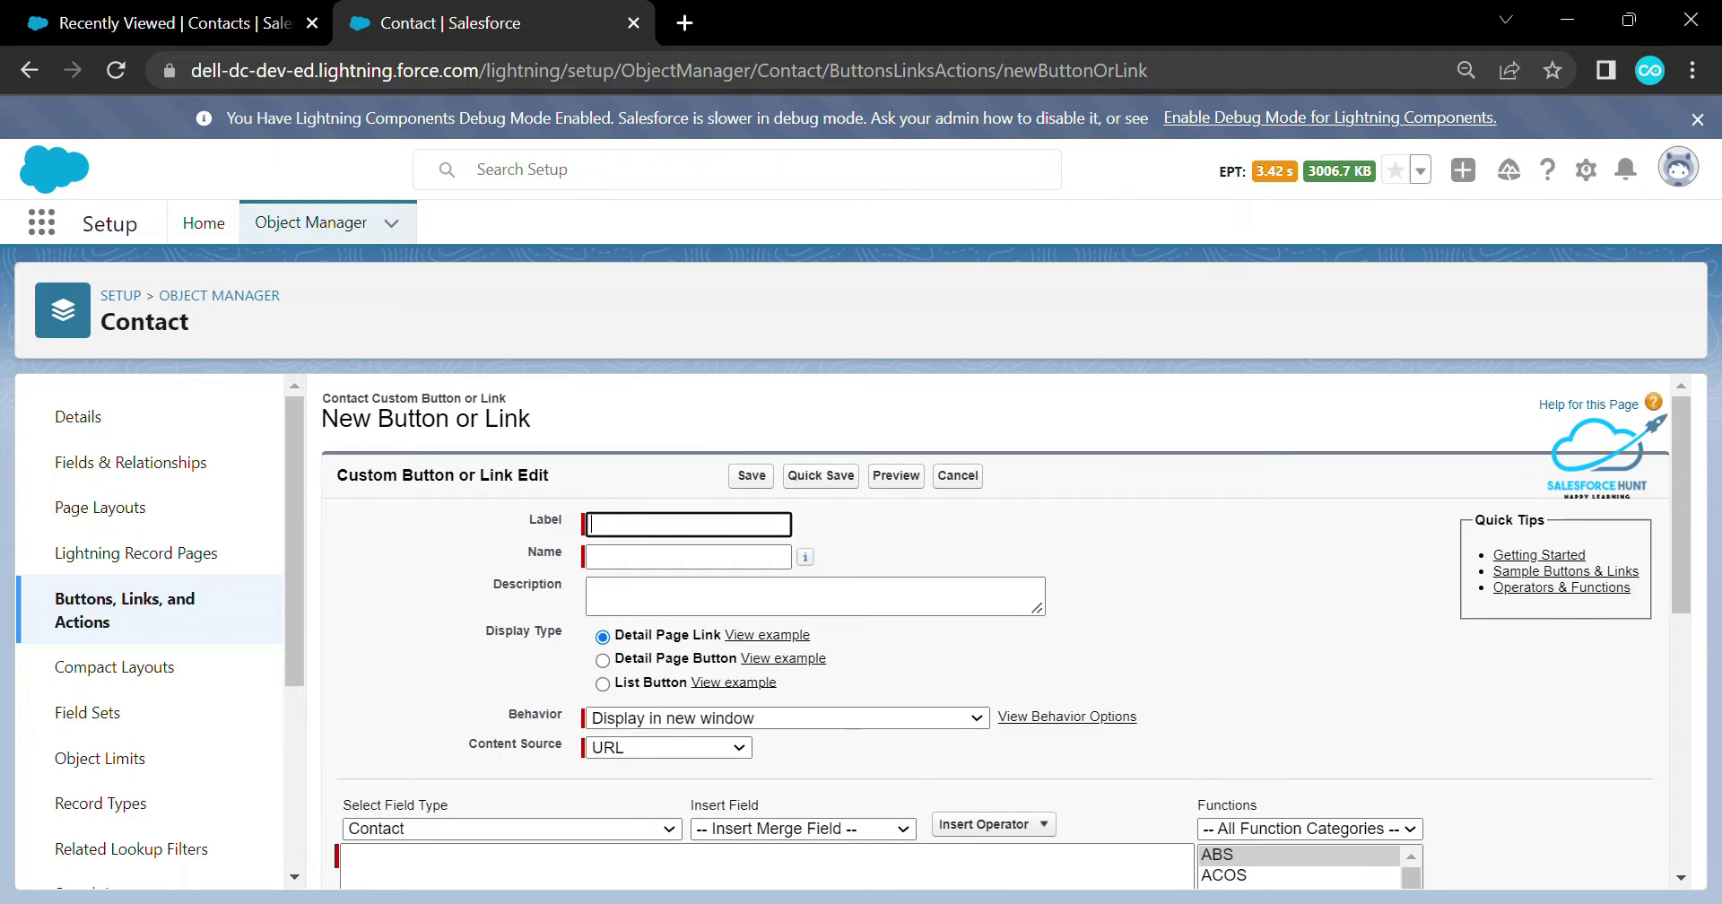
Label the custom button Create New Contact and set its display type to List Button
text(Create N)
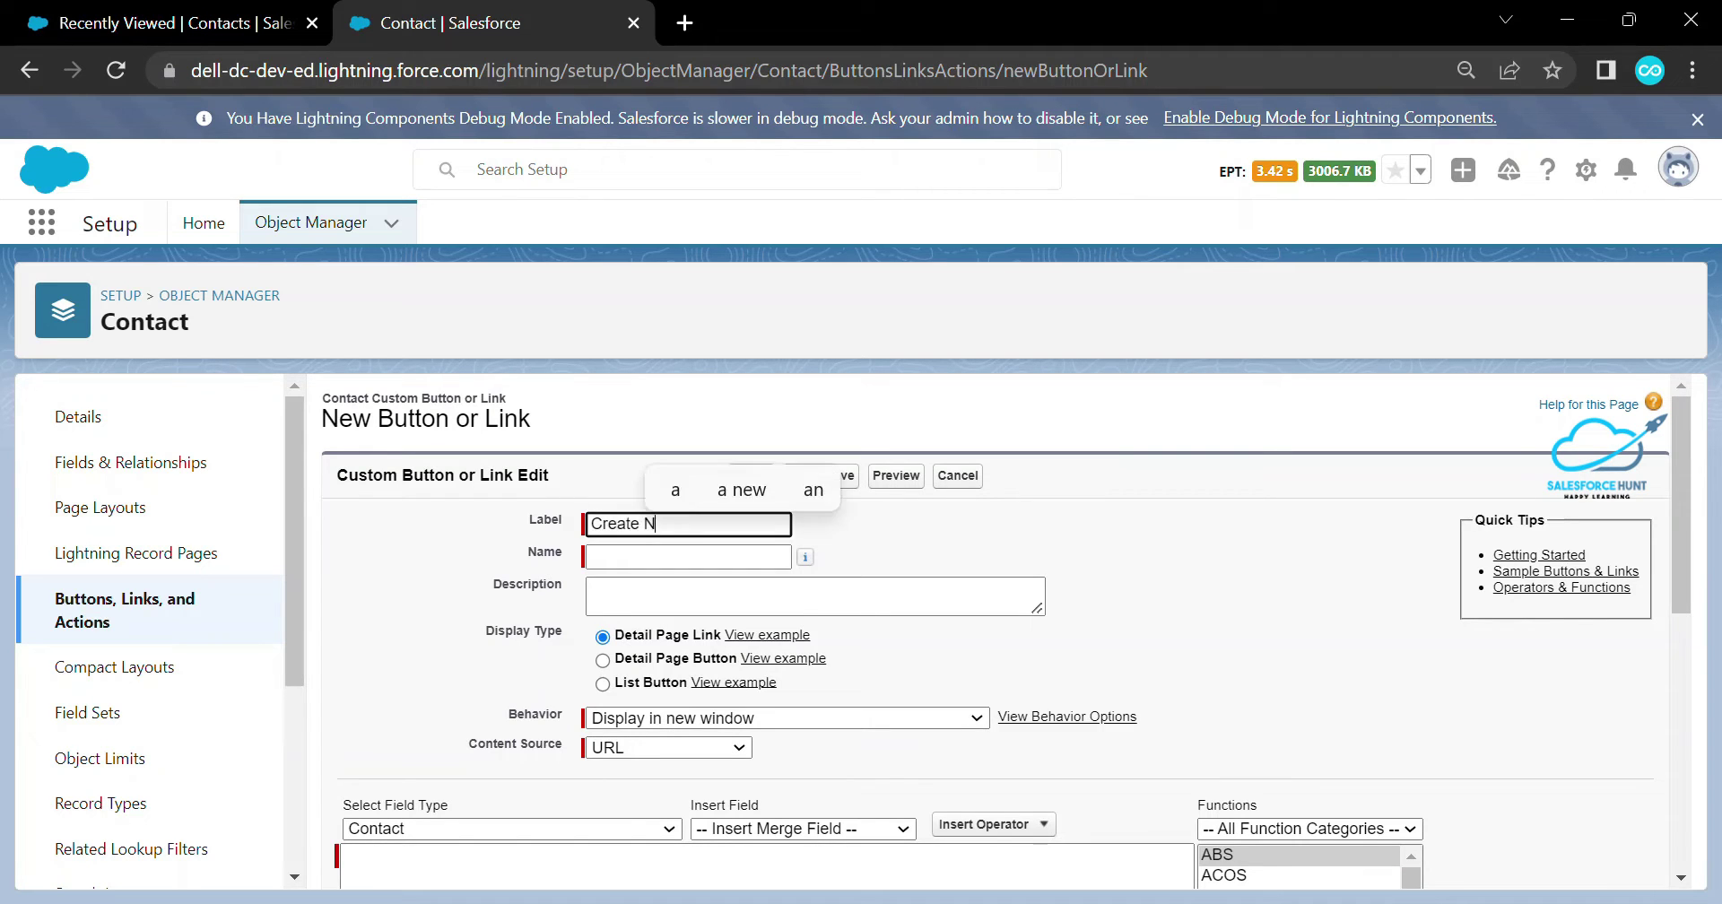
text(ew Contact)
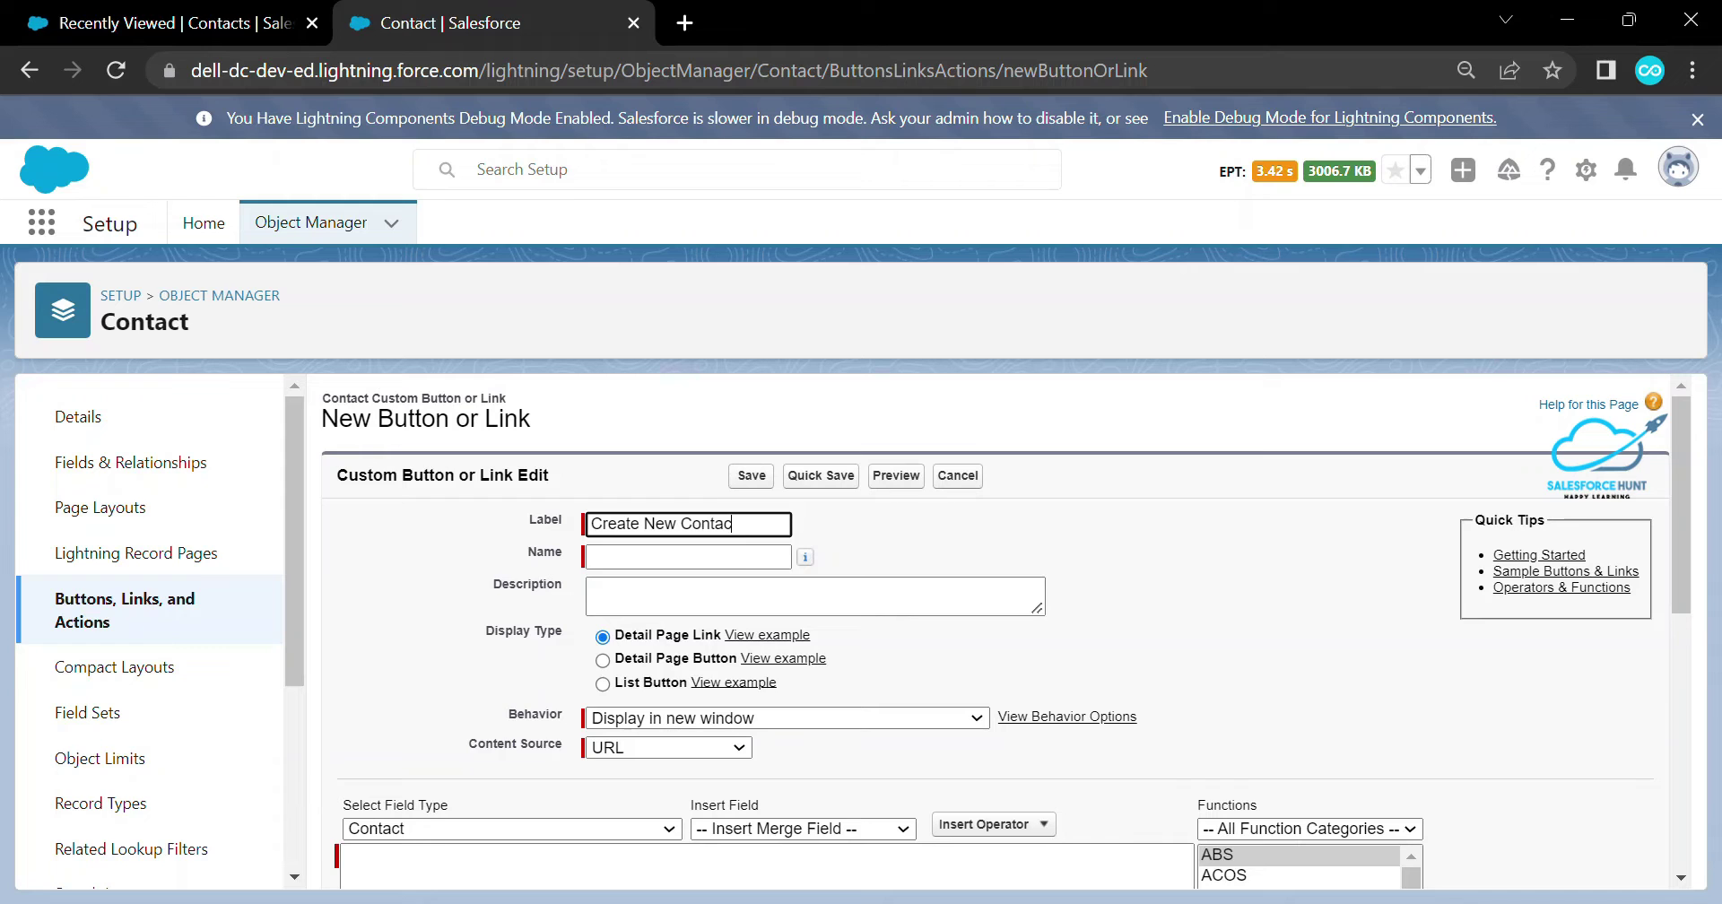
key(Tab)
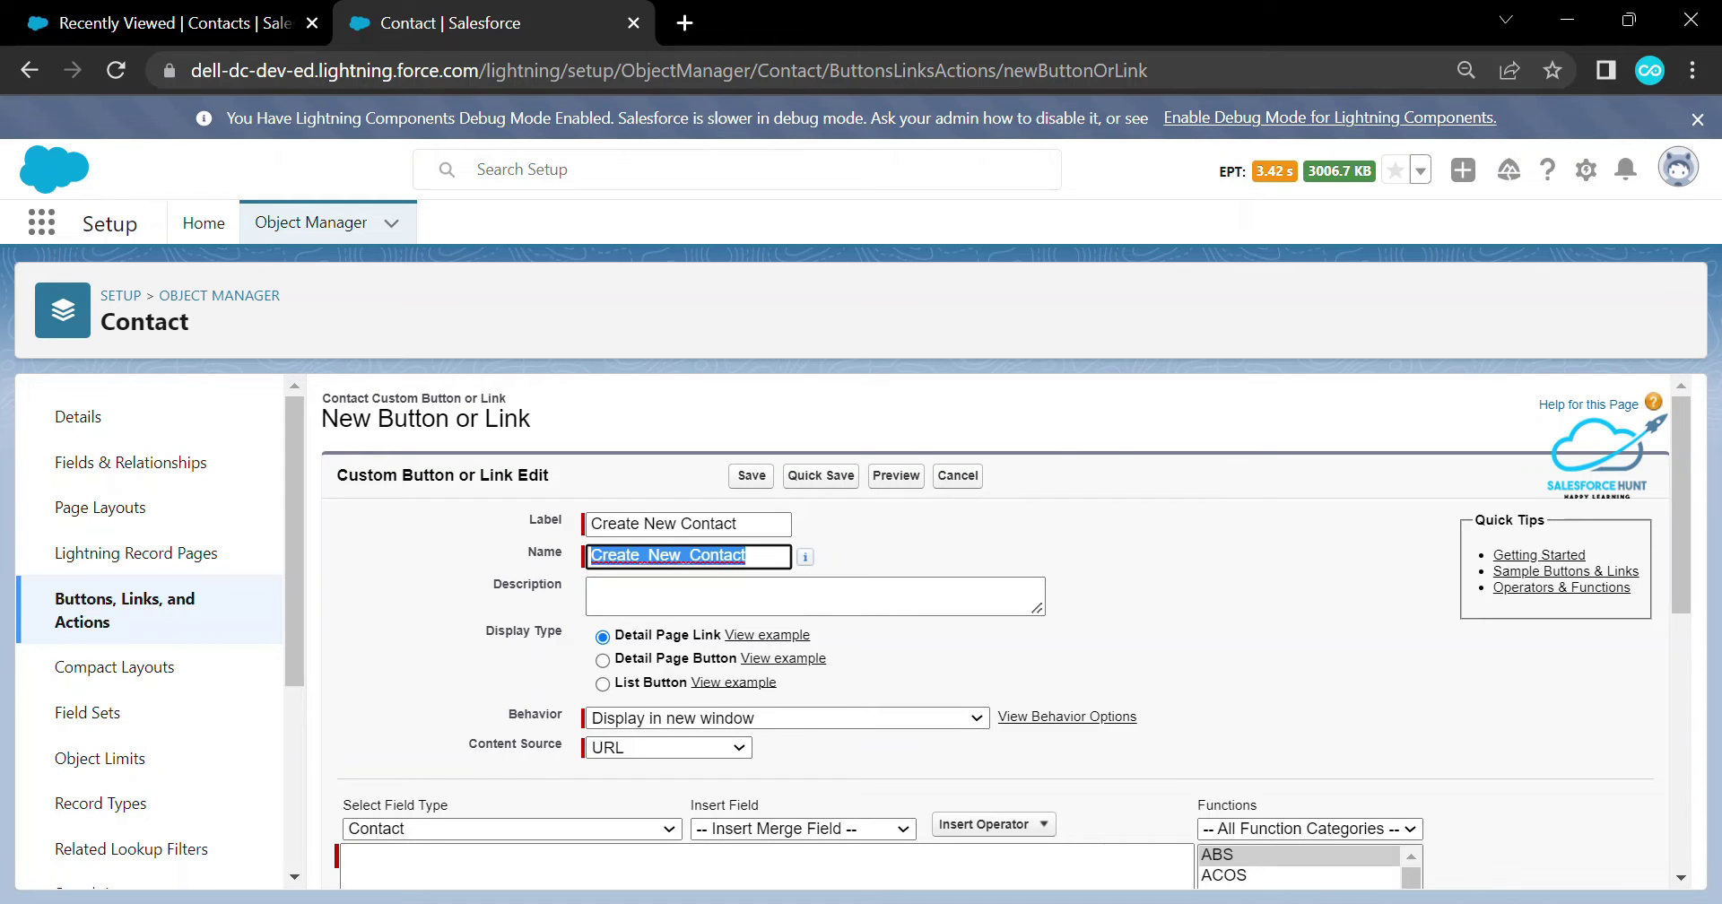
scroll(987, 627, down, 1)
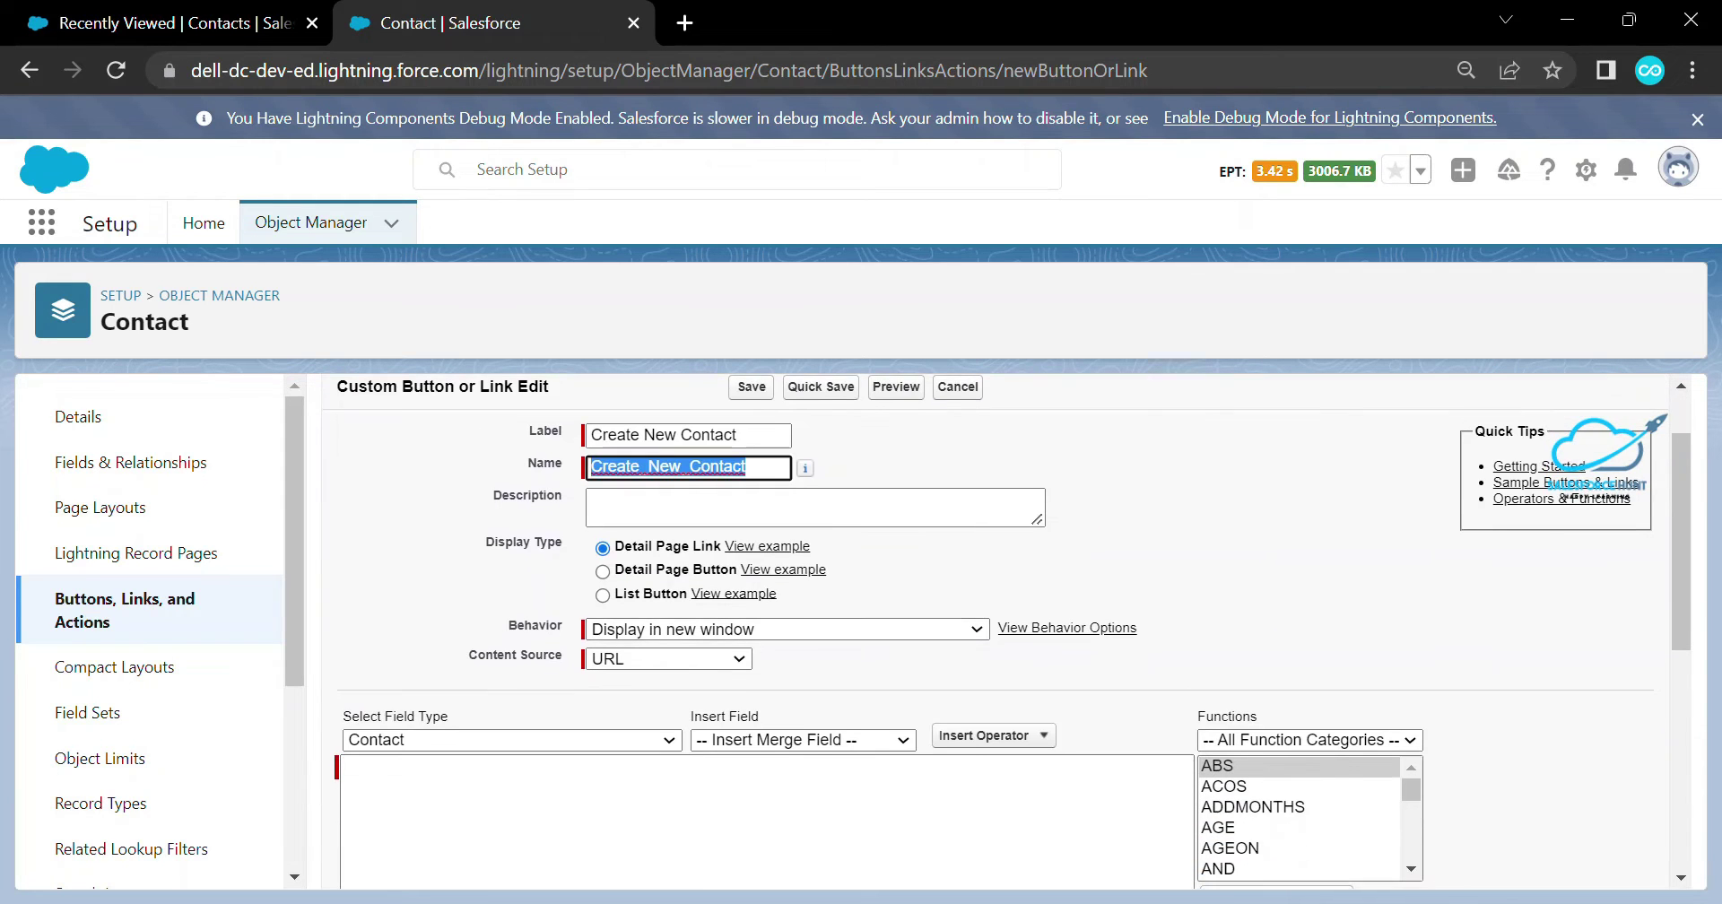
click(602, 594)
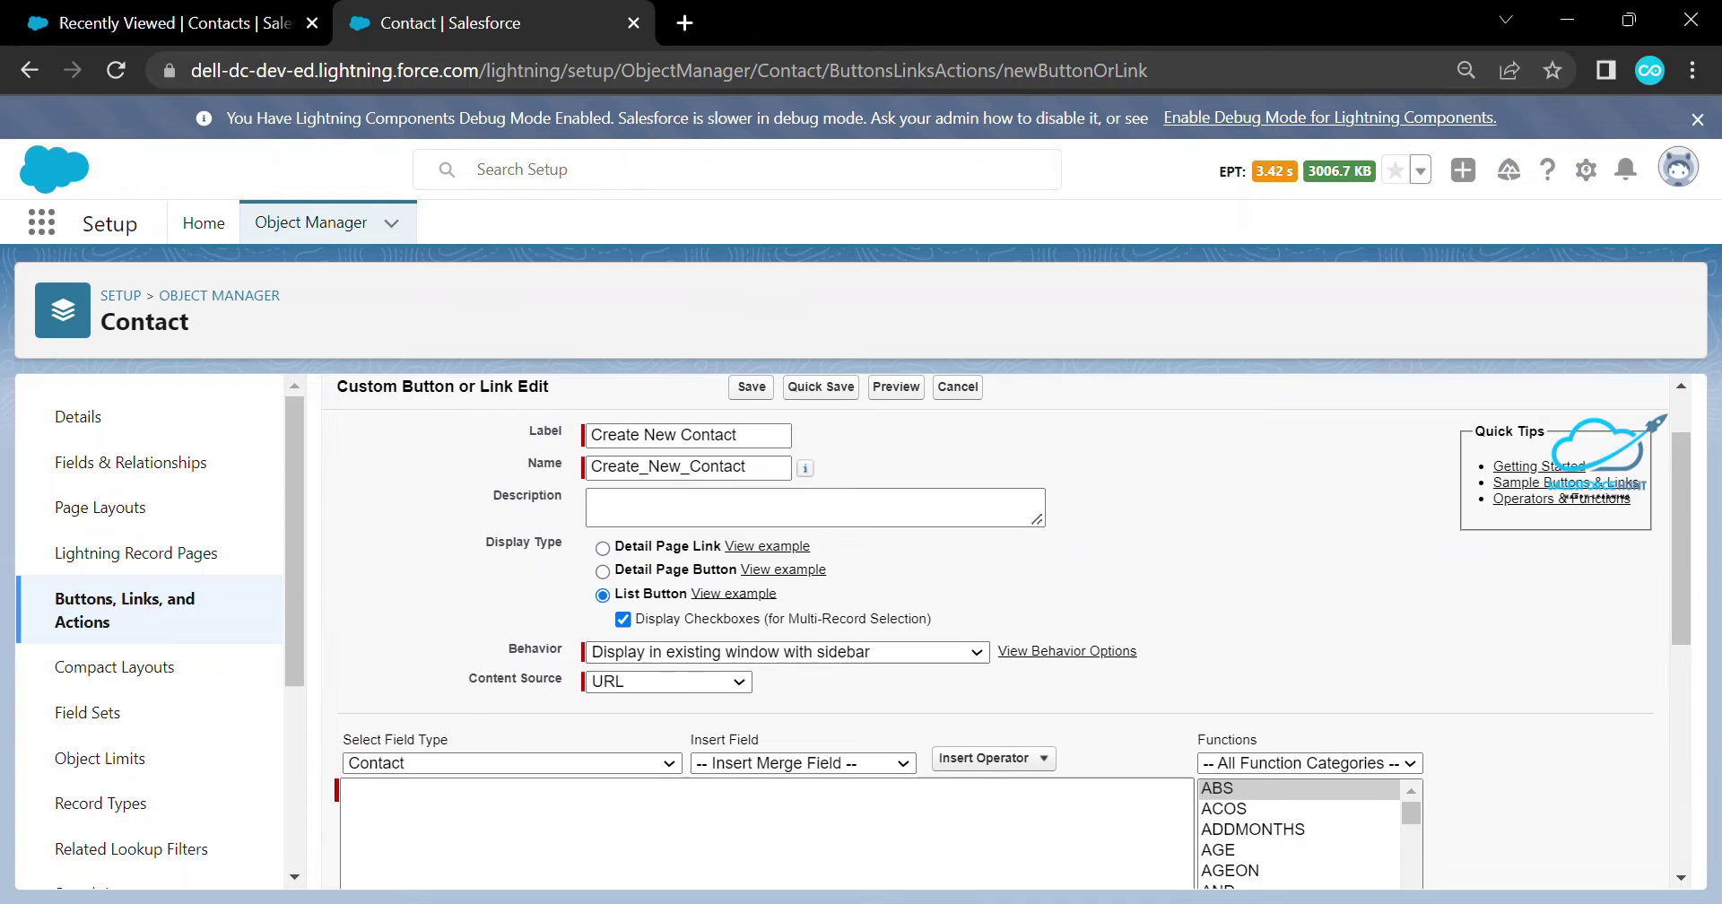
Copy the New Contact page's base address into the button's URL content and trim it to lightning/o/Contact/new?
scroll(995, 627, down, 1)
scroll(995, 628, down, 1)
click(344, 605)
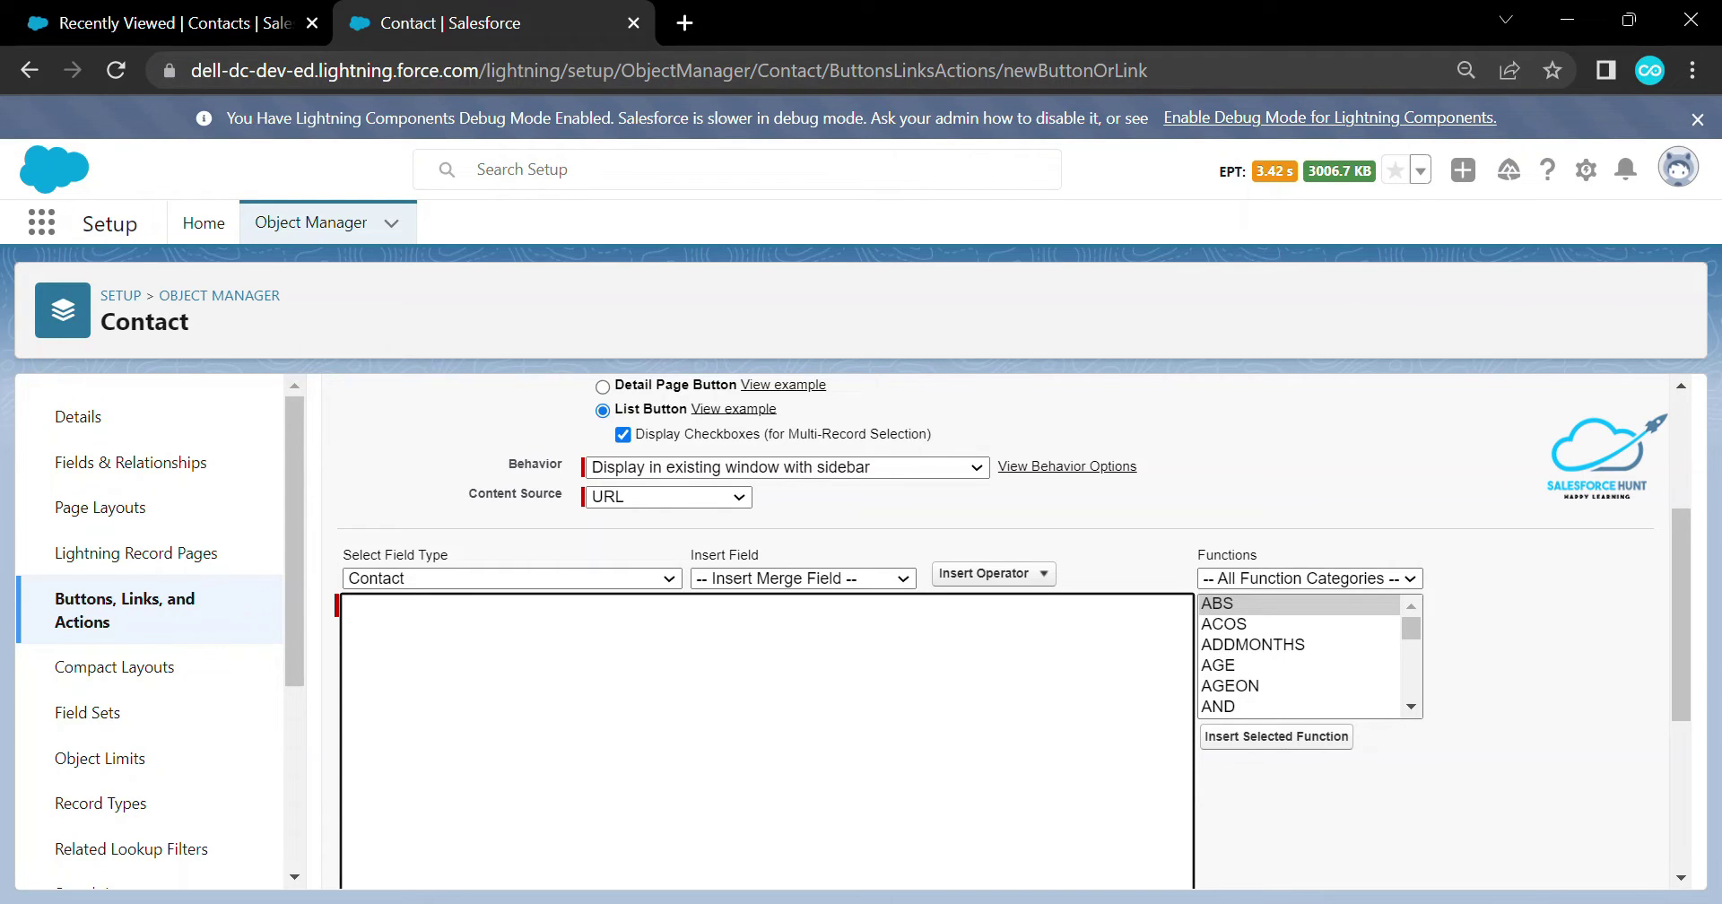
click(170, 23)
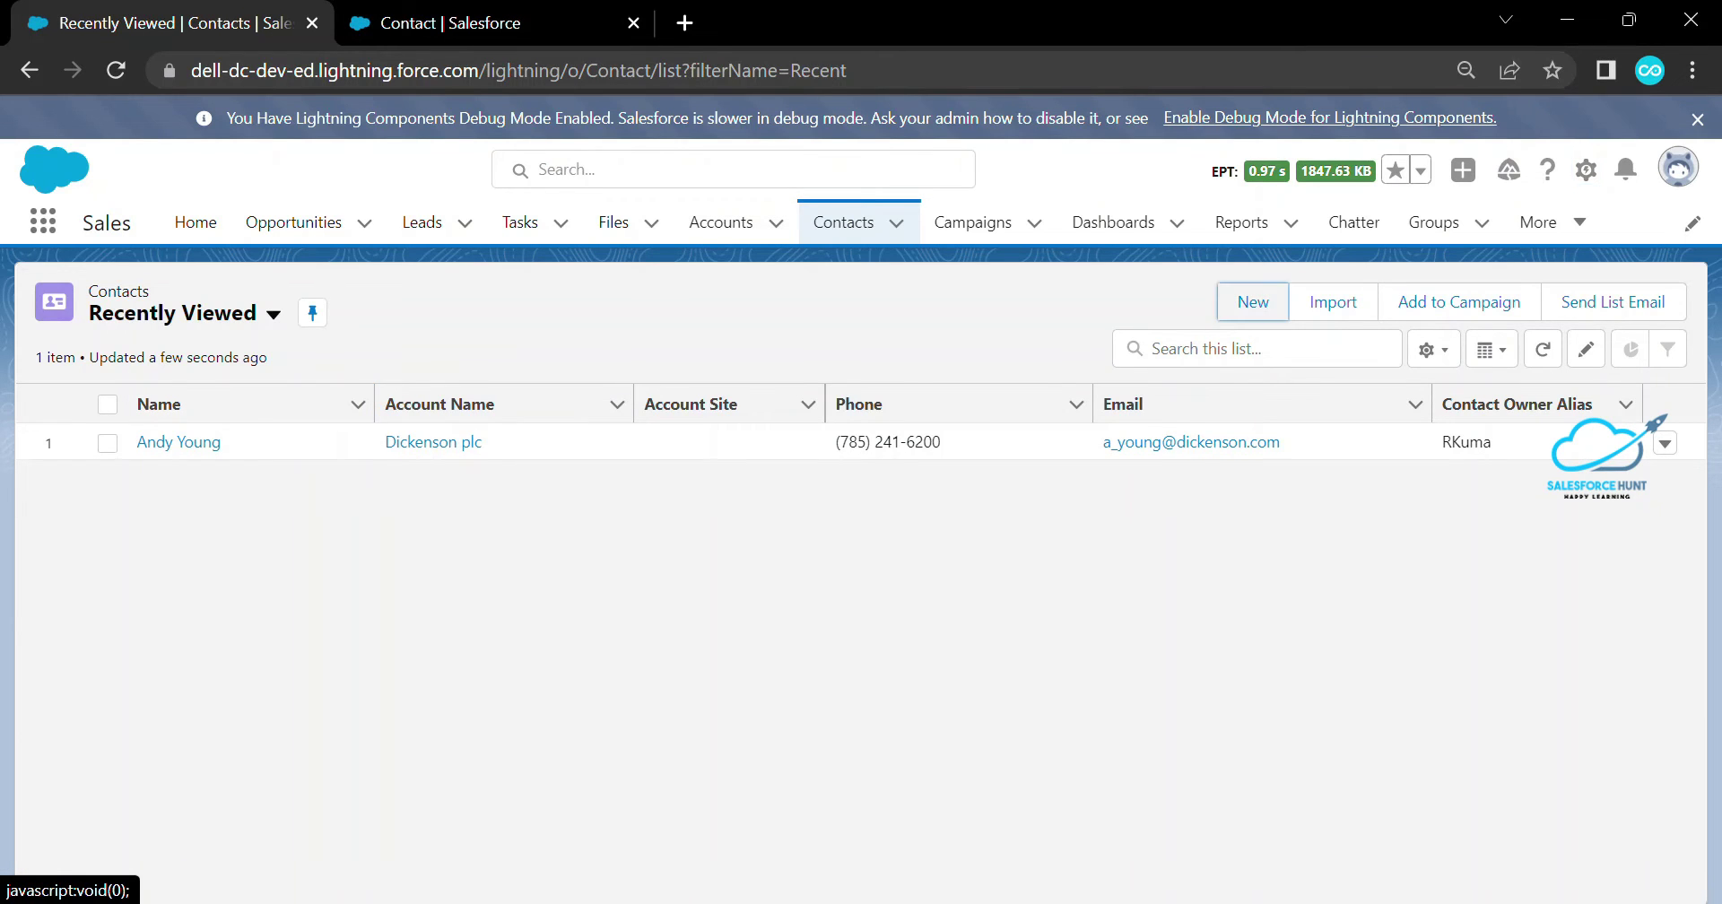
click(1252, 302)
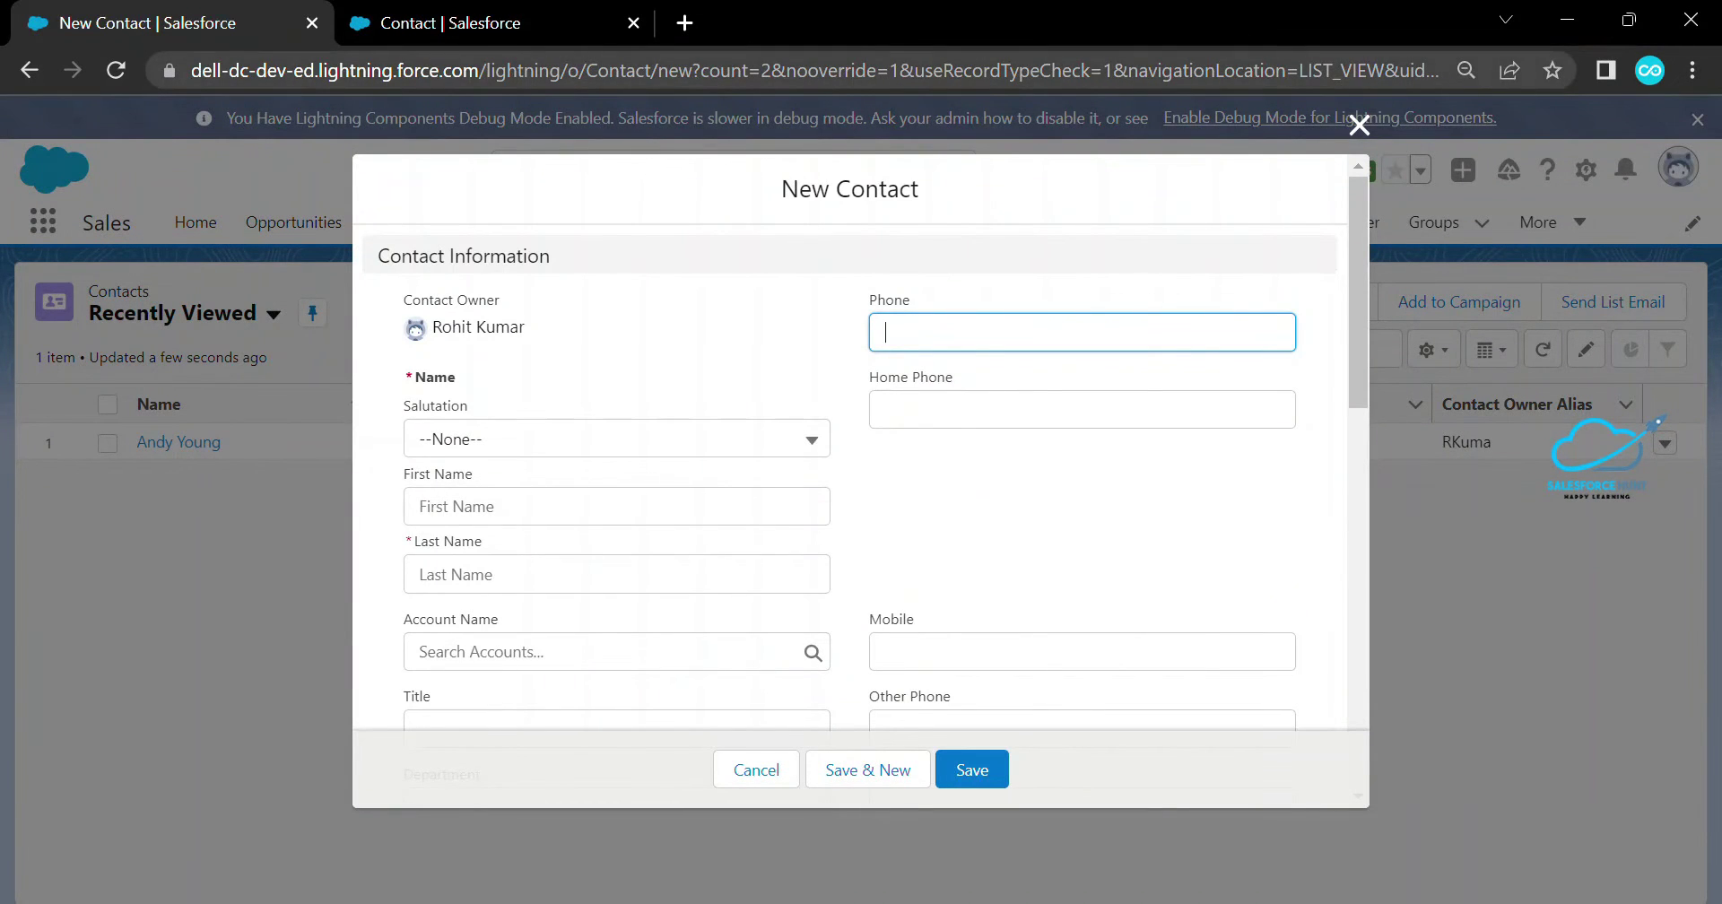
drag(702, 70, 191, 70)
key(ctrl+c)
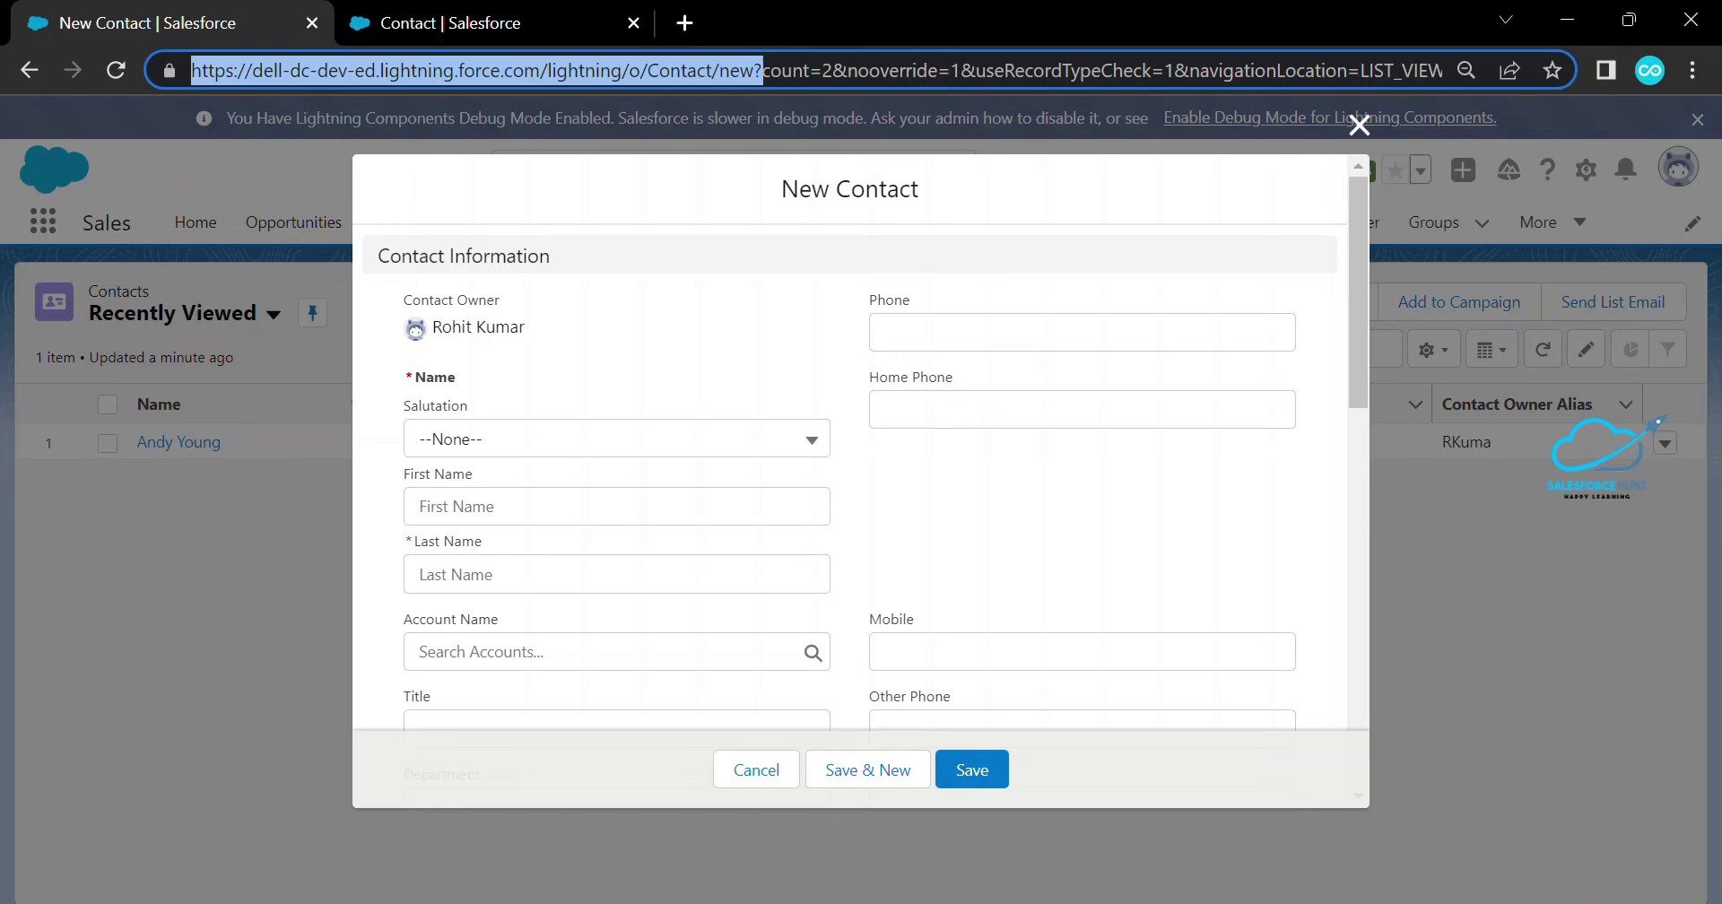
click(448, 23)
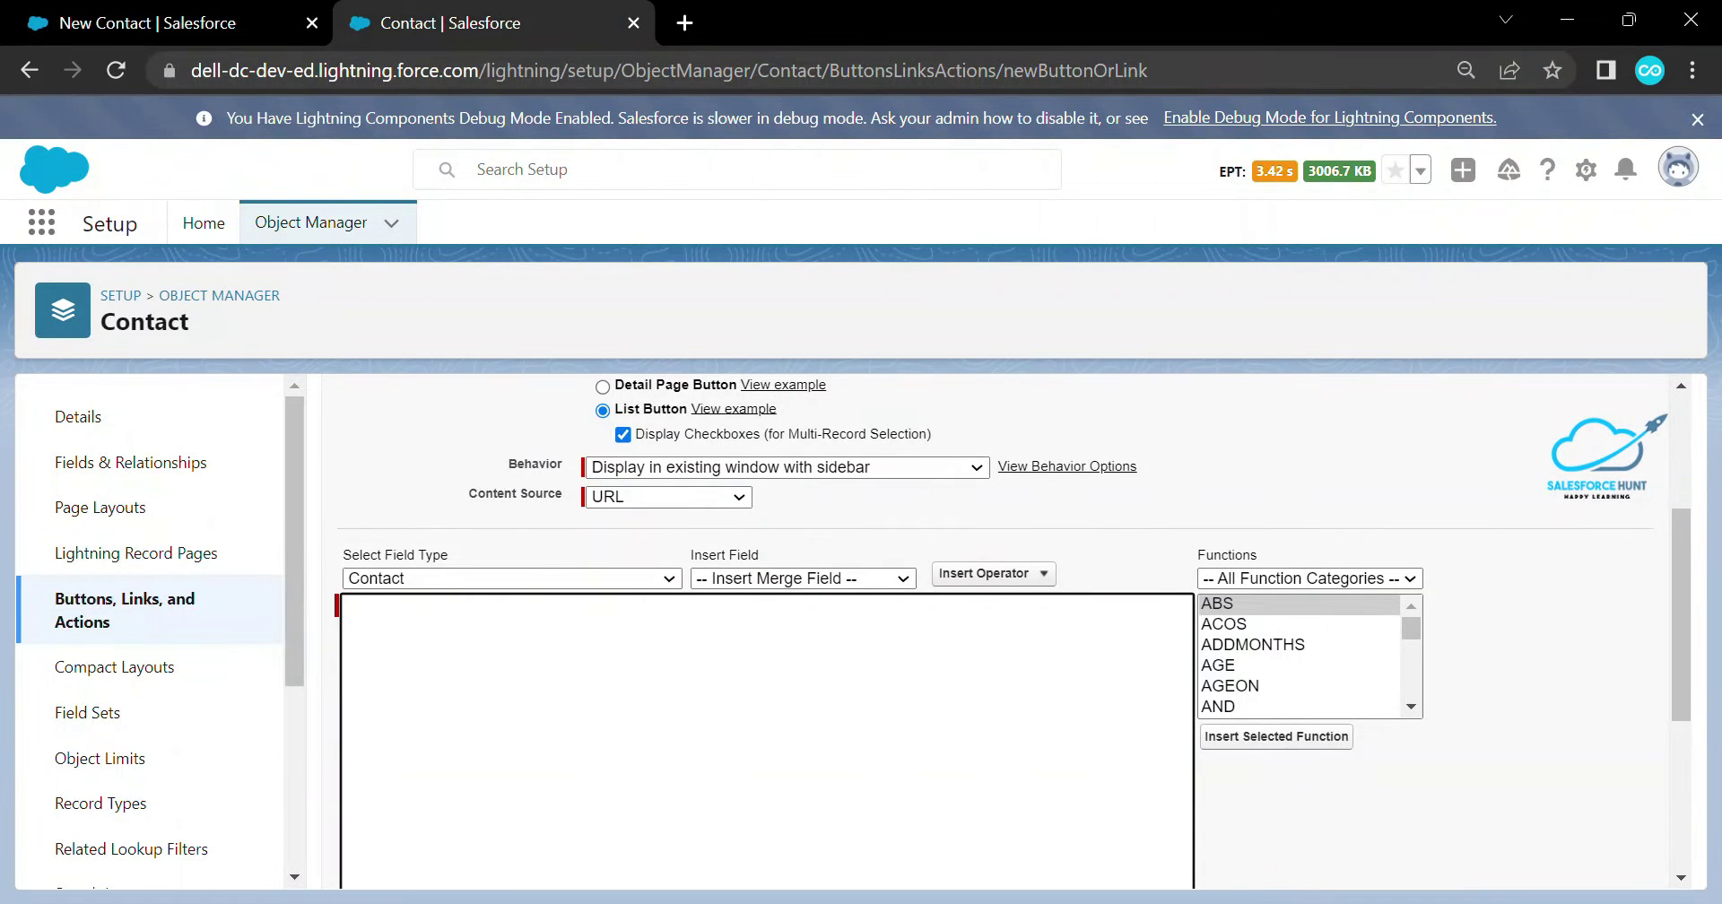
key(ctrl+v)
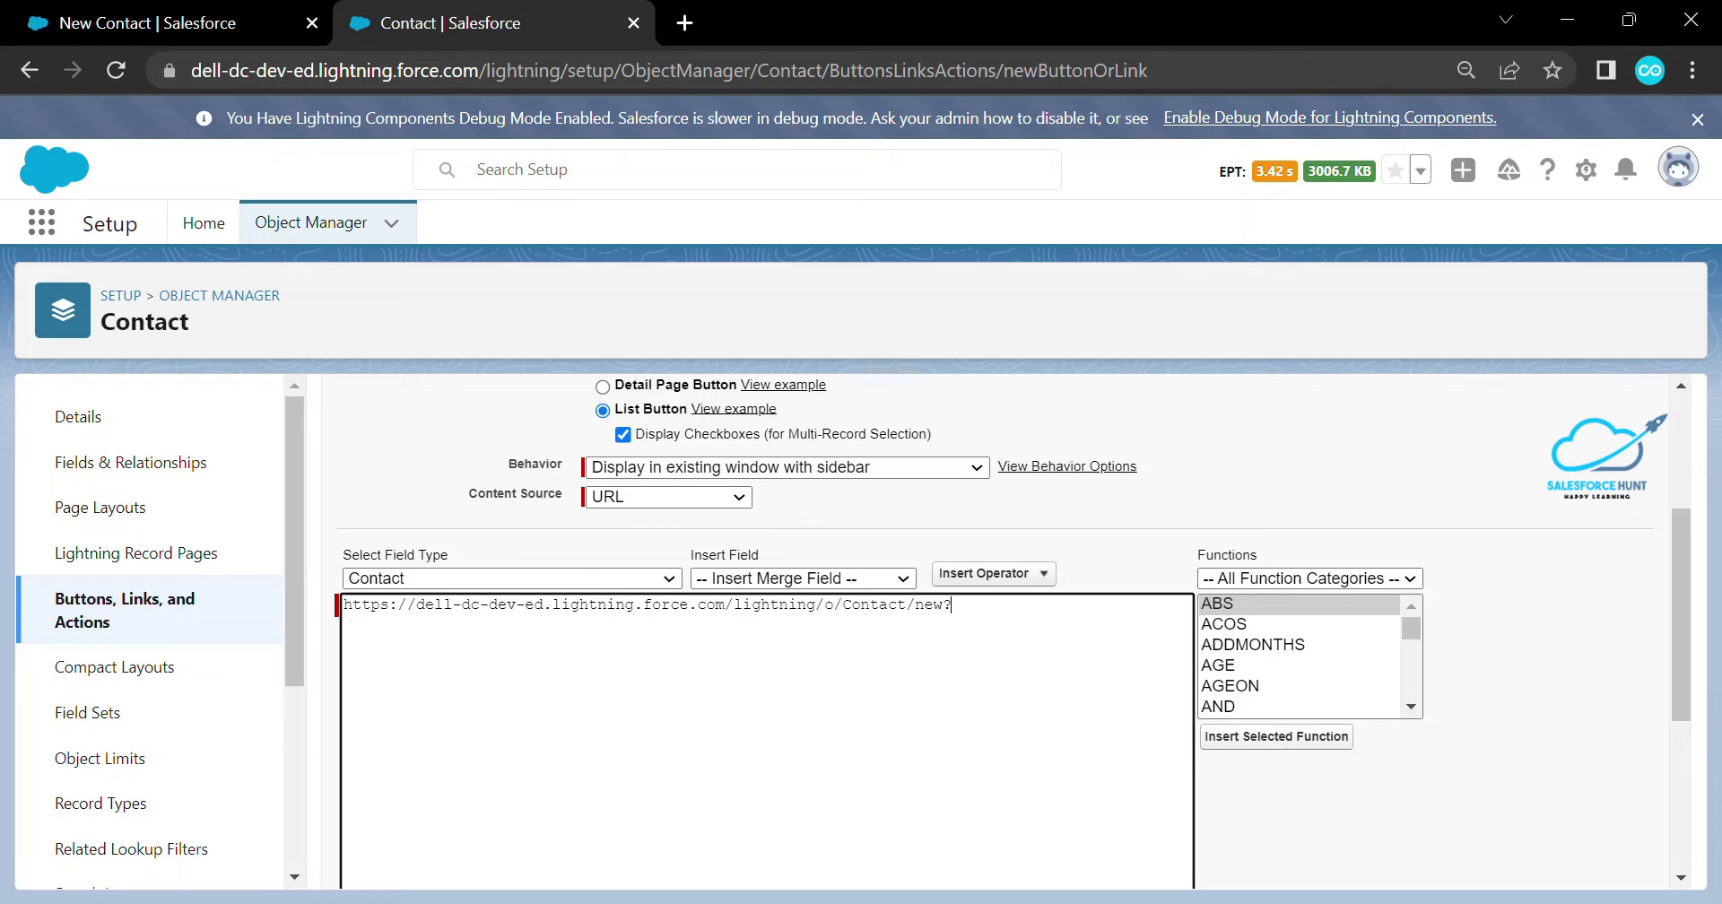
drag(733, 604, 342, 605)
key(BackSpace)
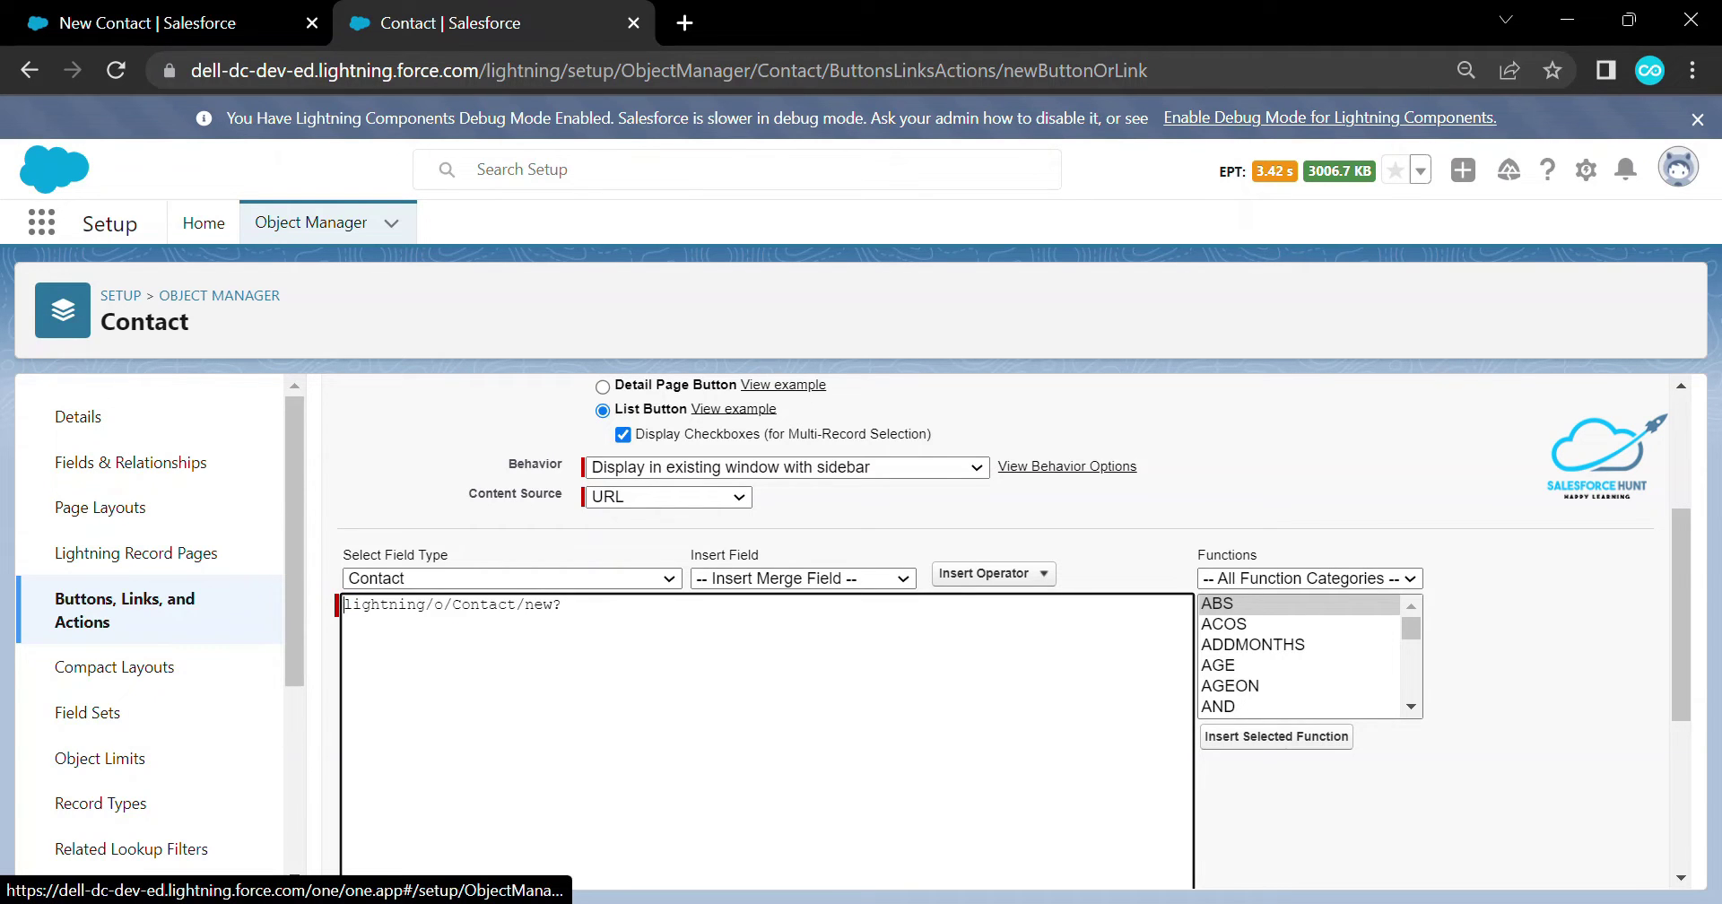
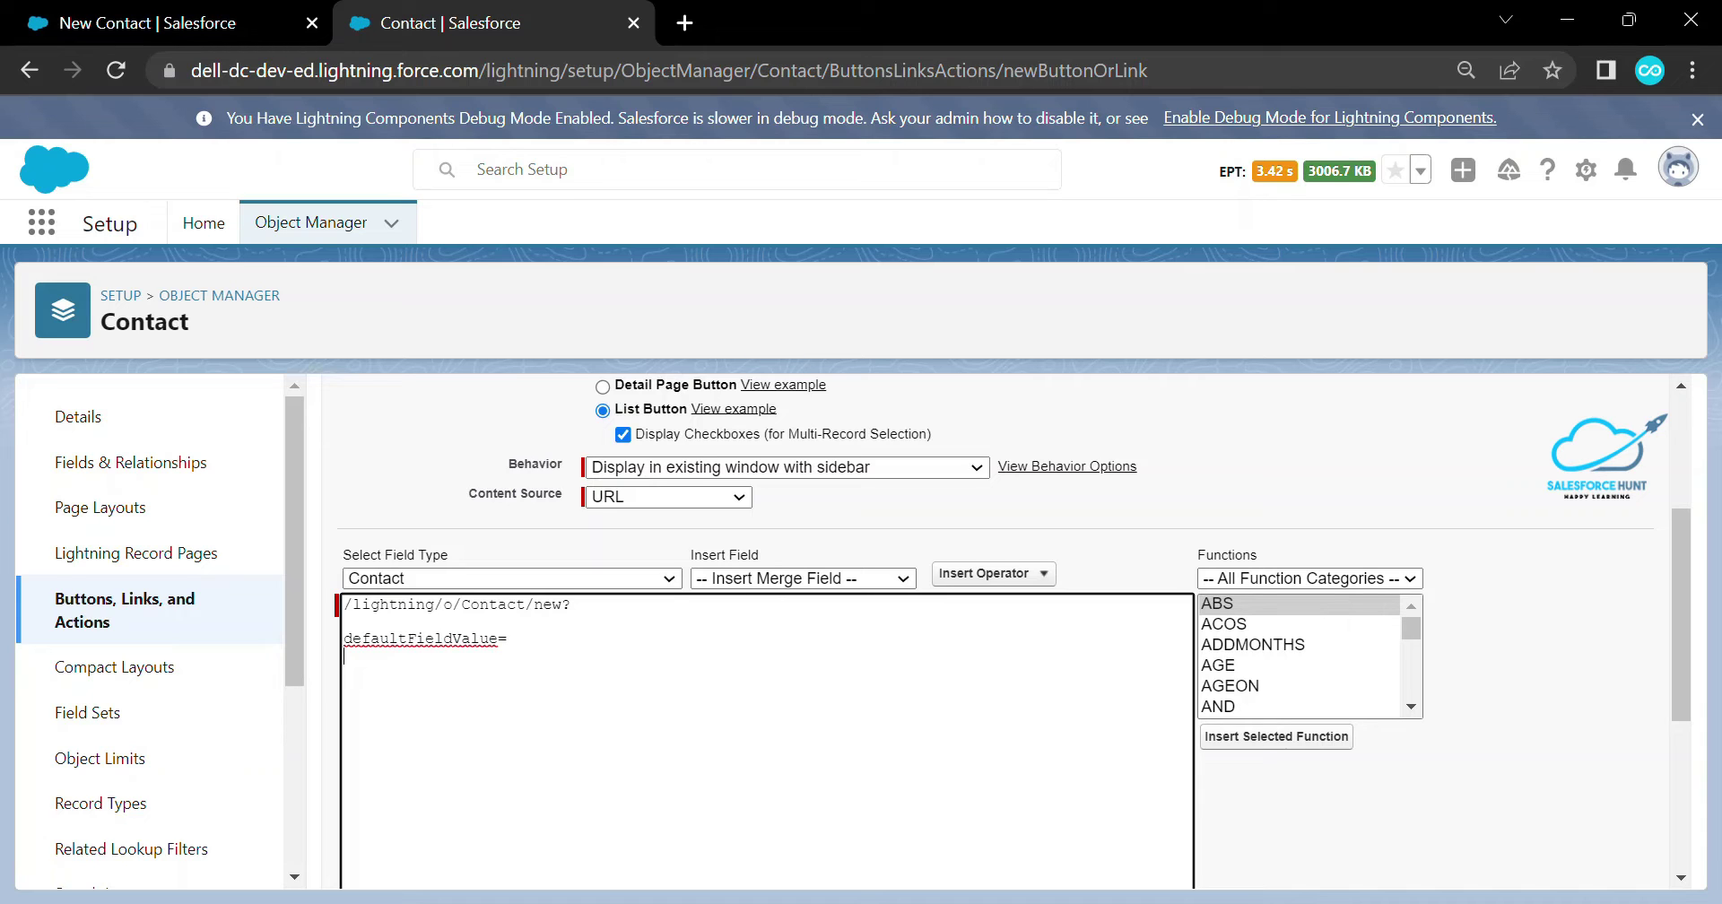
Complete the defaultFieldValues= parameter in the button's URL content and add LastName={!Account.Name}, as its first default value
text(s)
key(Right)
key(Return)
key(Return)
text(LastName)
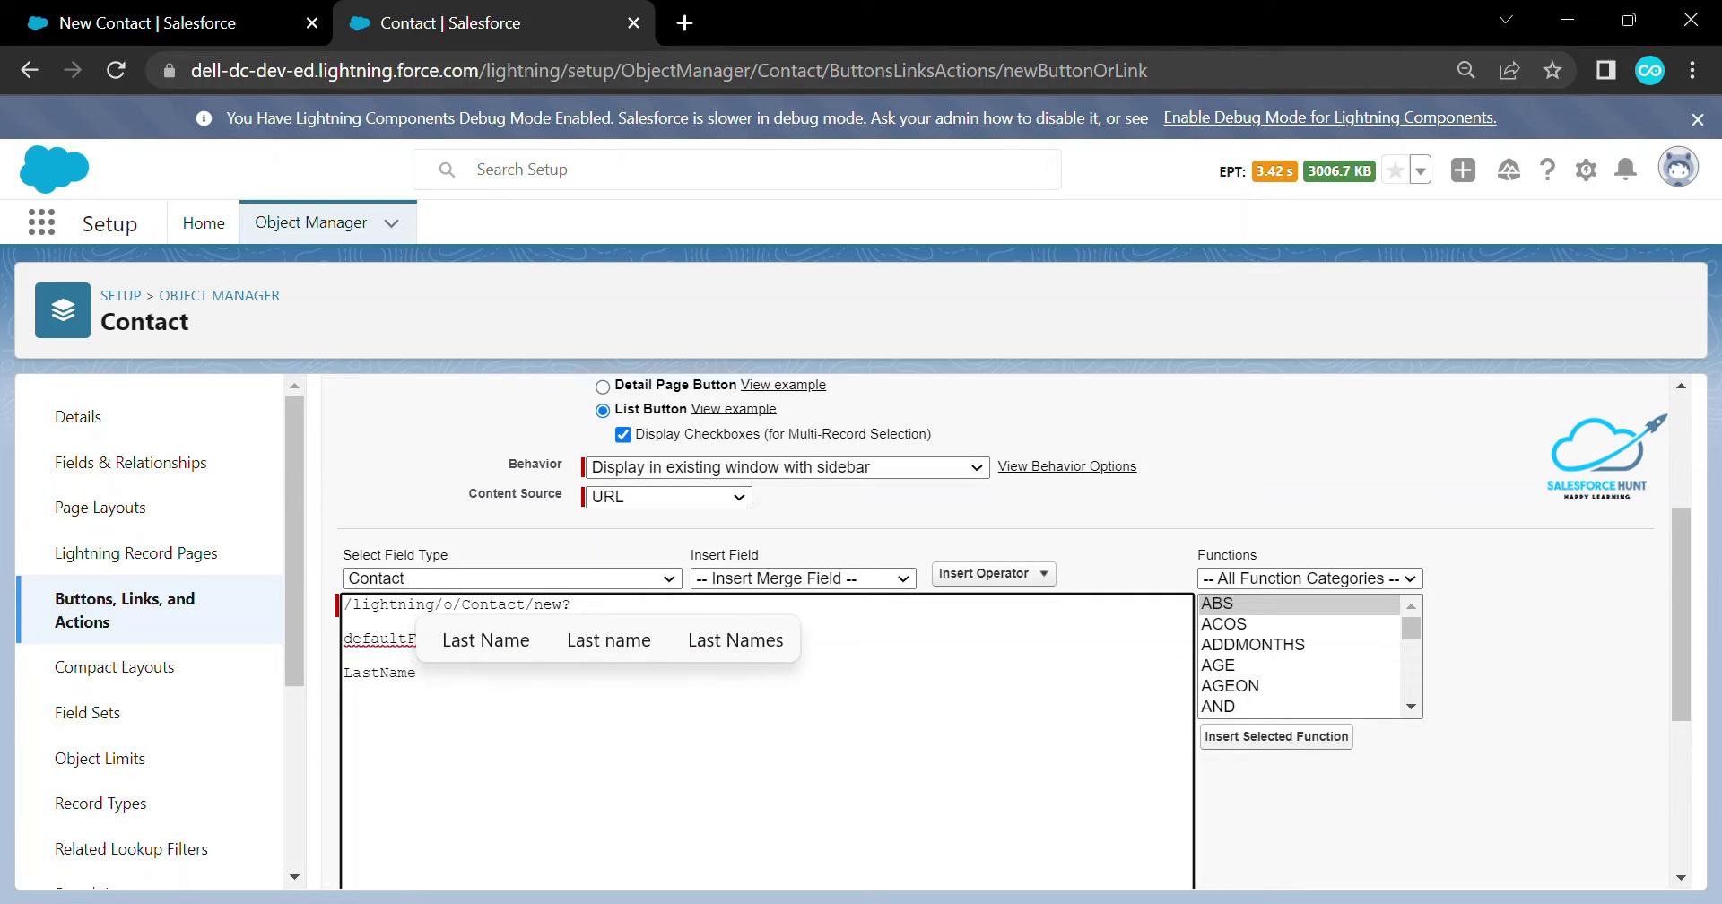
text(=)
text({!})
key(Left)
text(Acco)
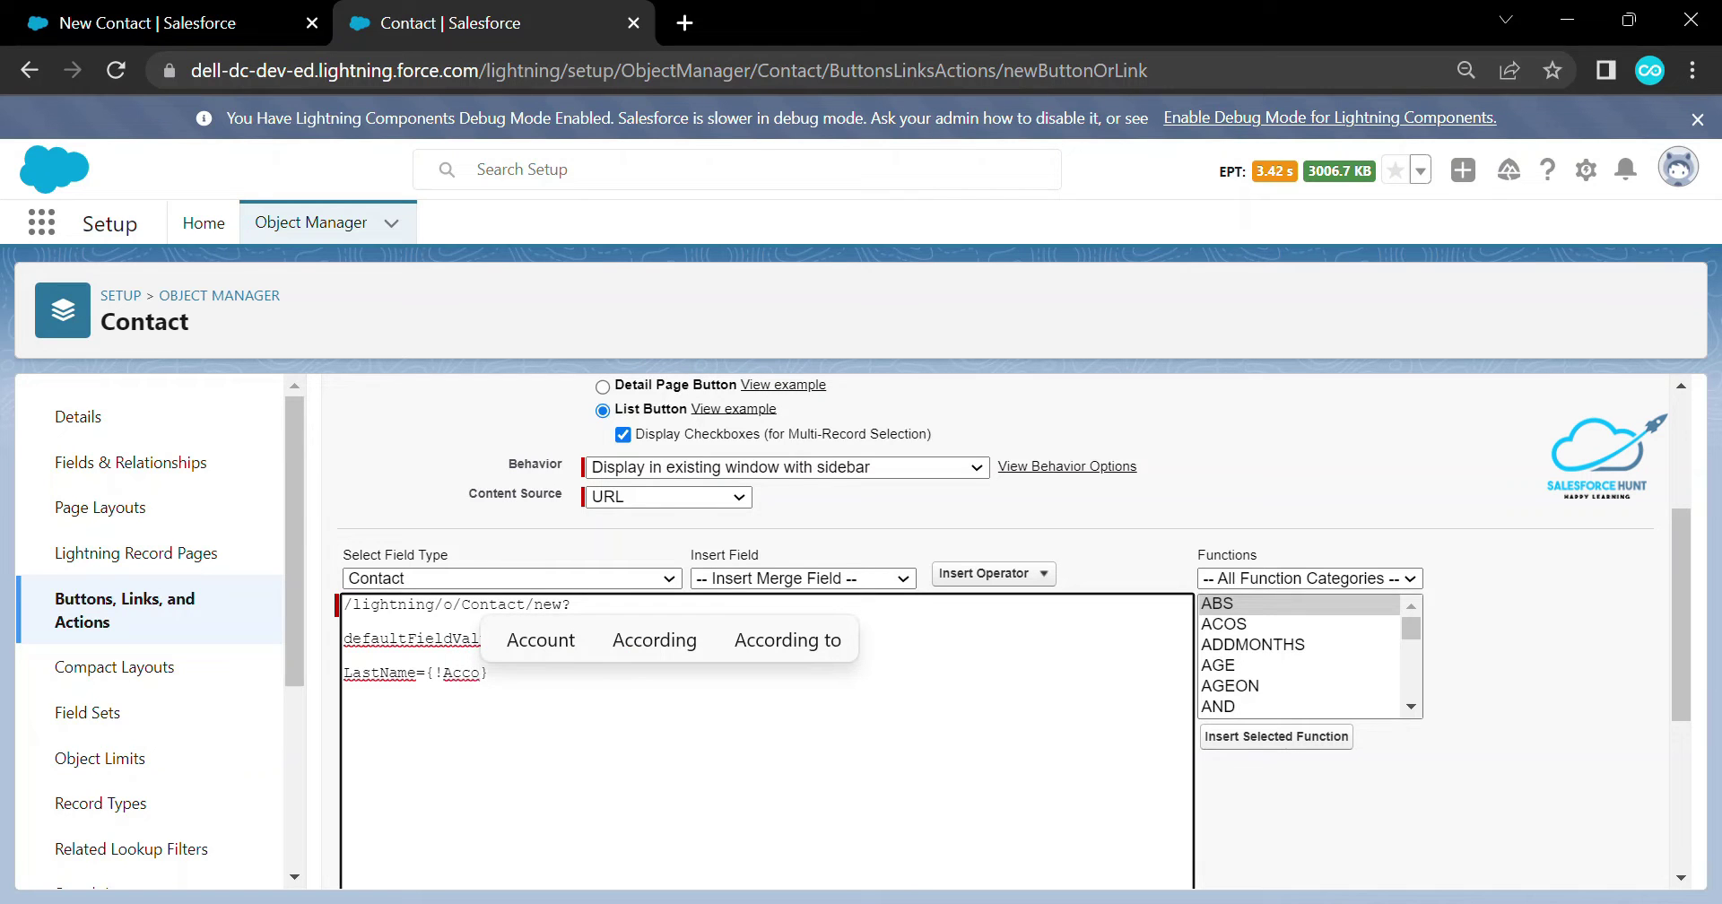
text(unt)
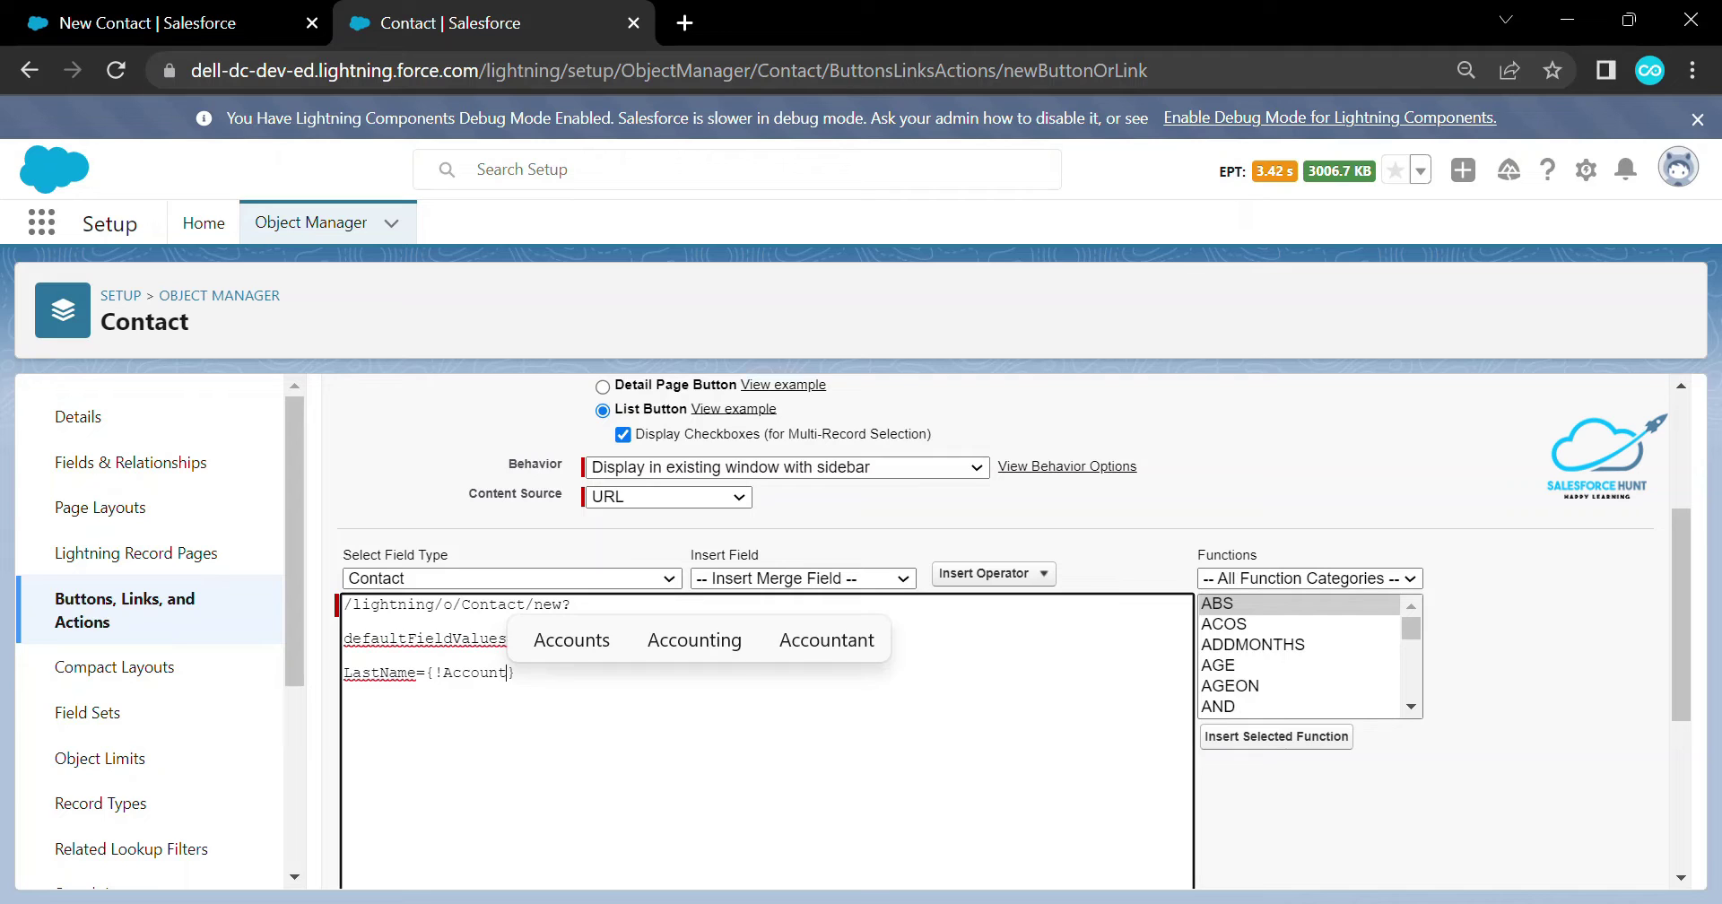
text(.)
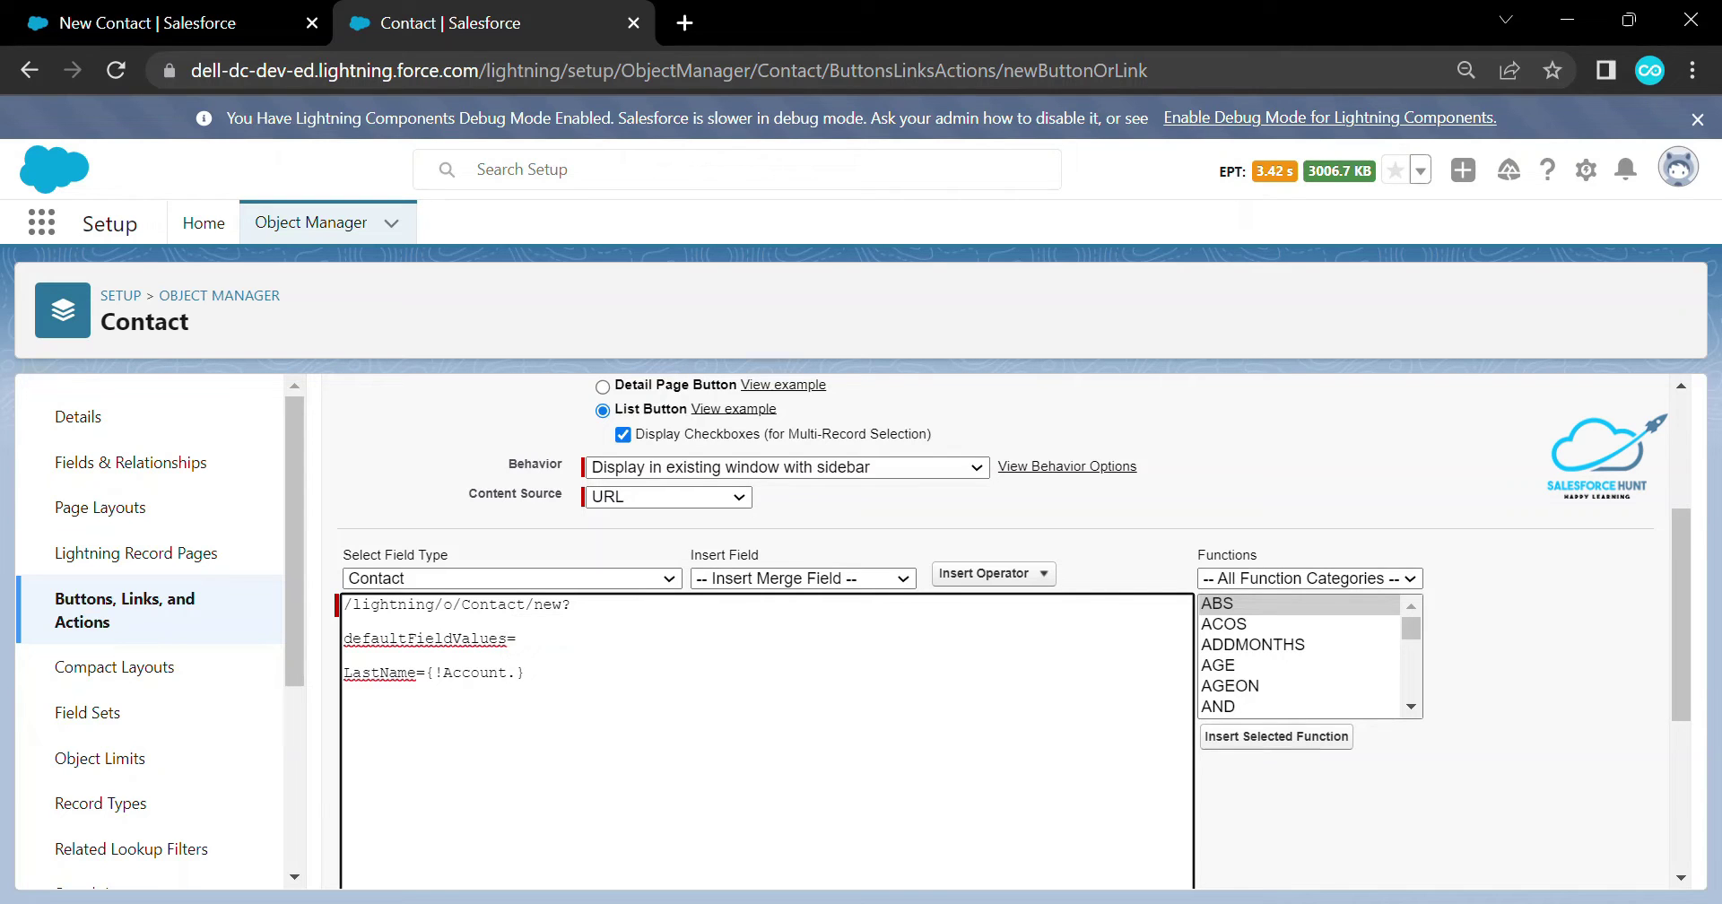
text(Name)
Add Phone={!Account.Phone} on a new line as the second default value in the button's URL content
key(Return)
text(Phone)
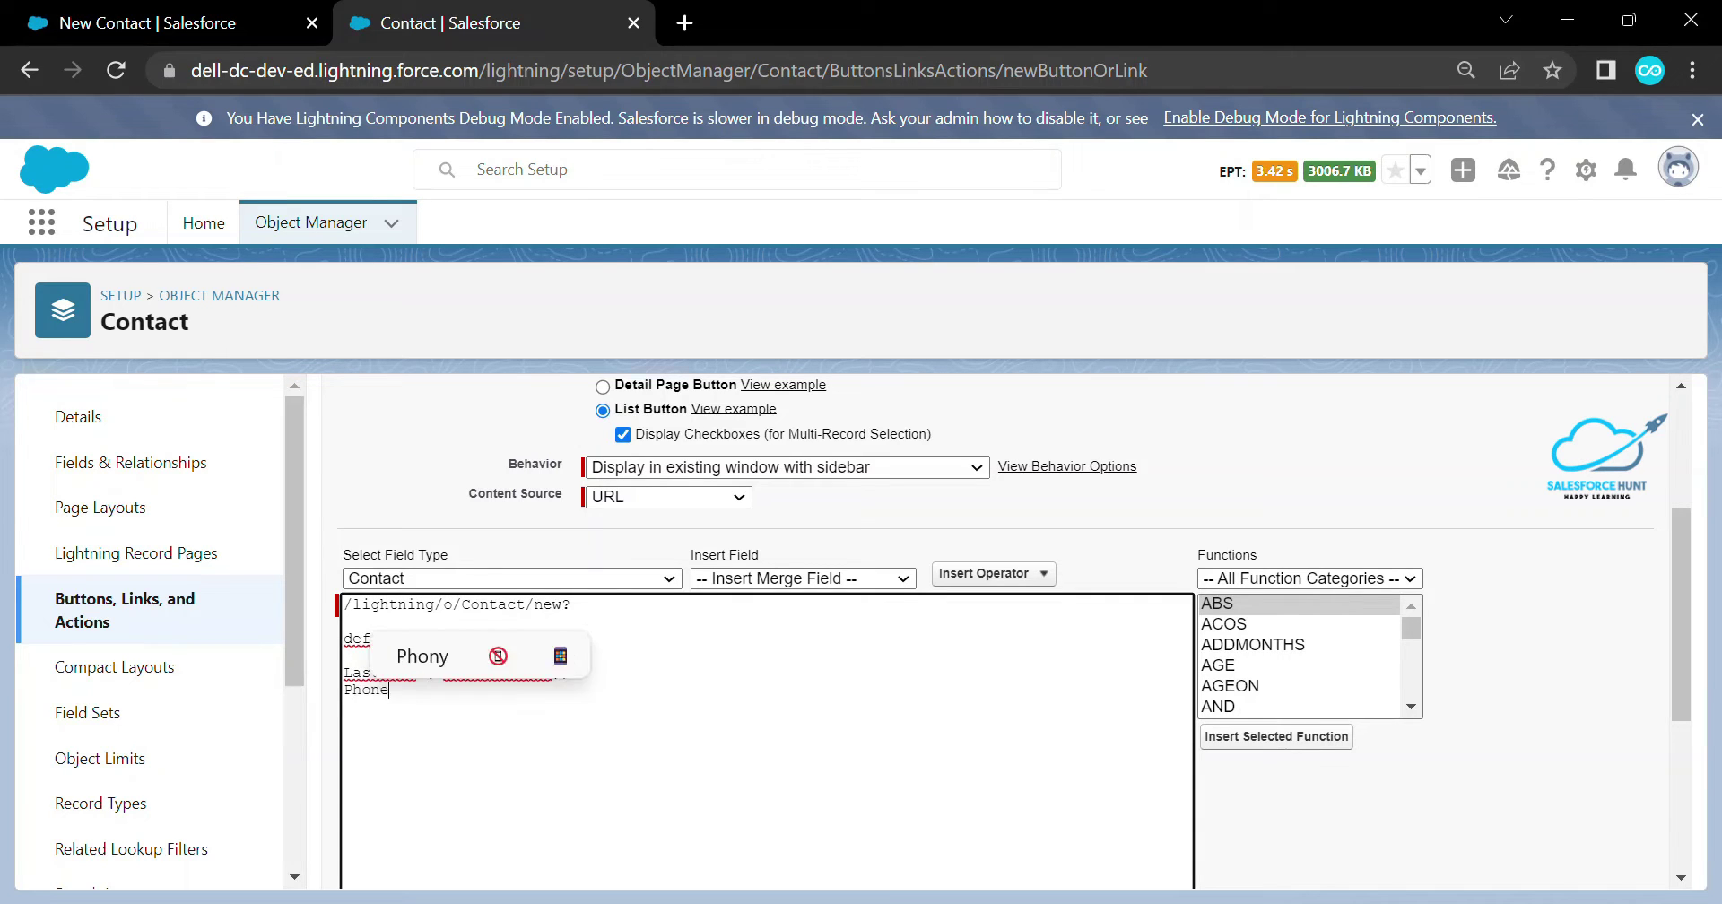
text(=)
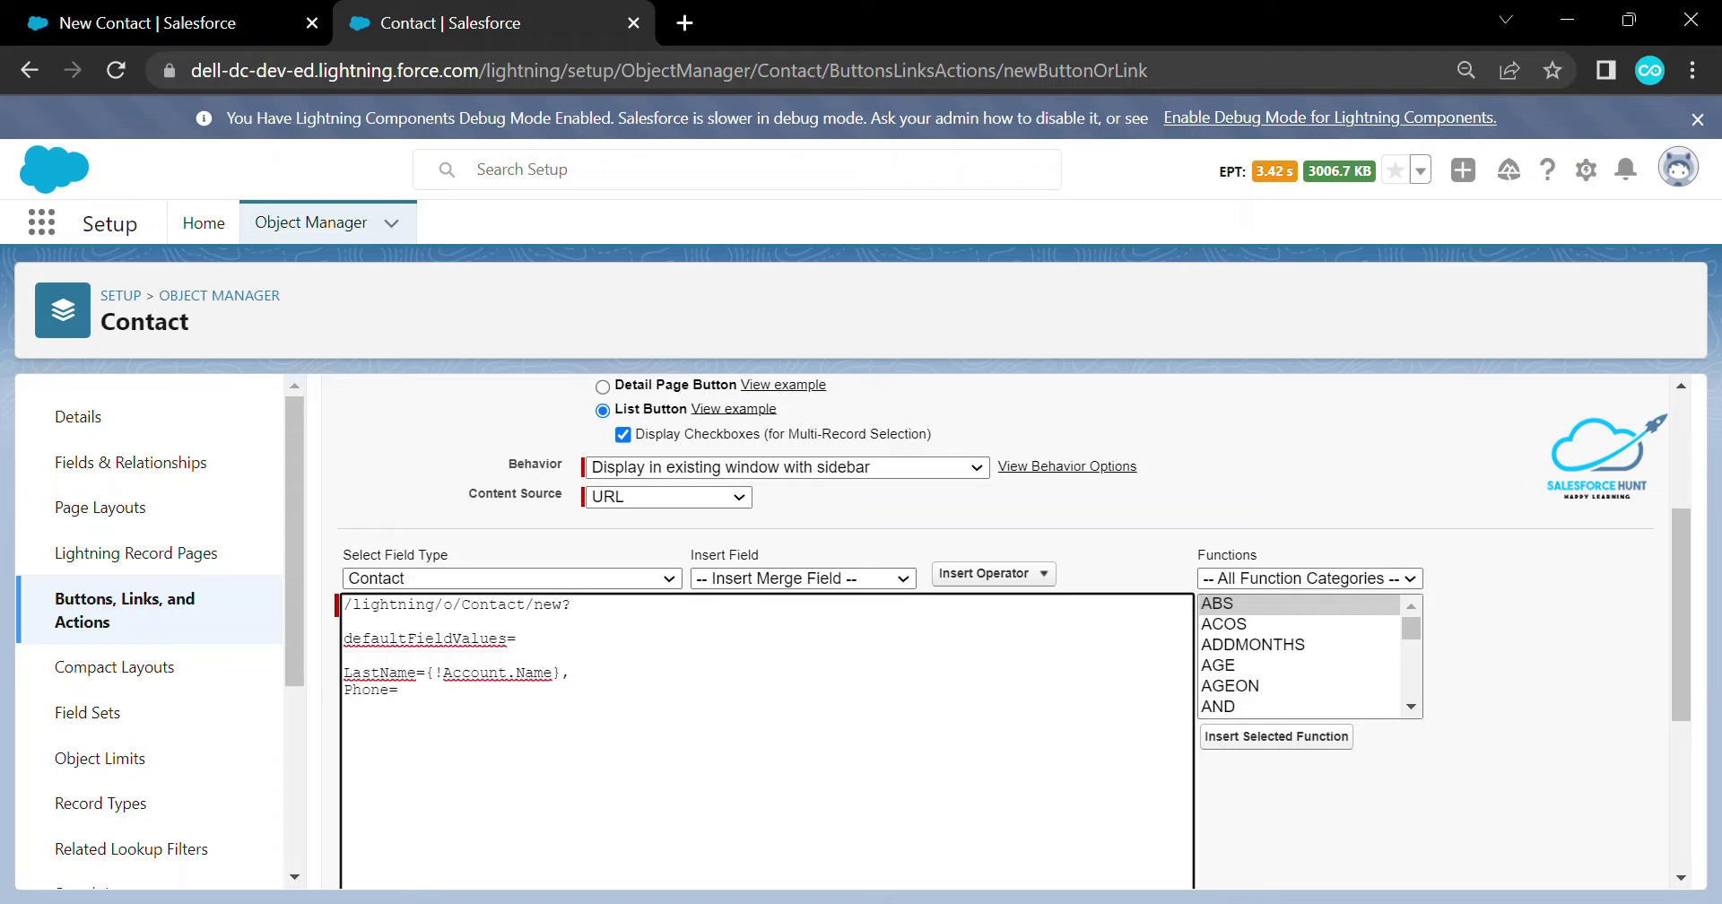
text({})
text(!)
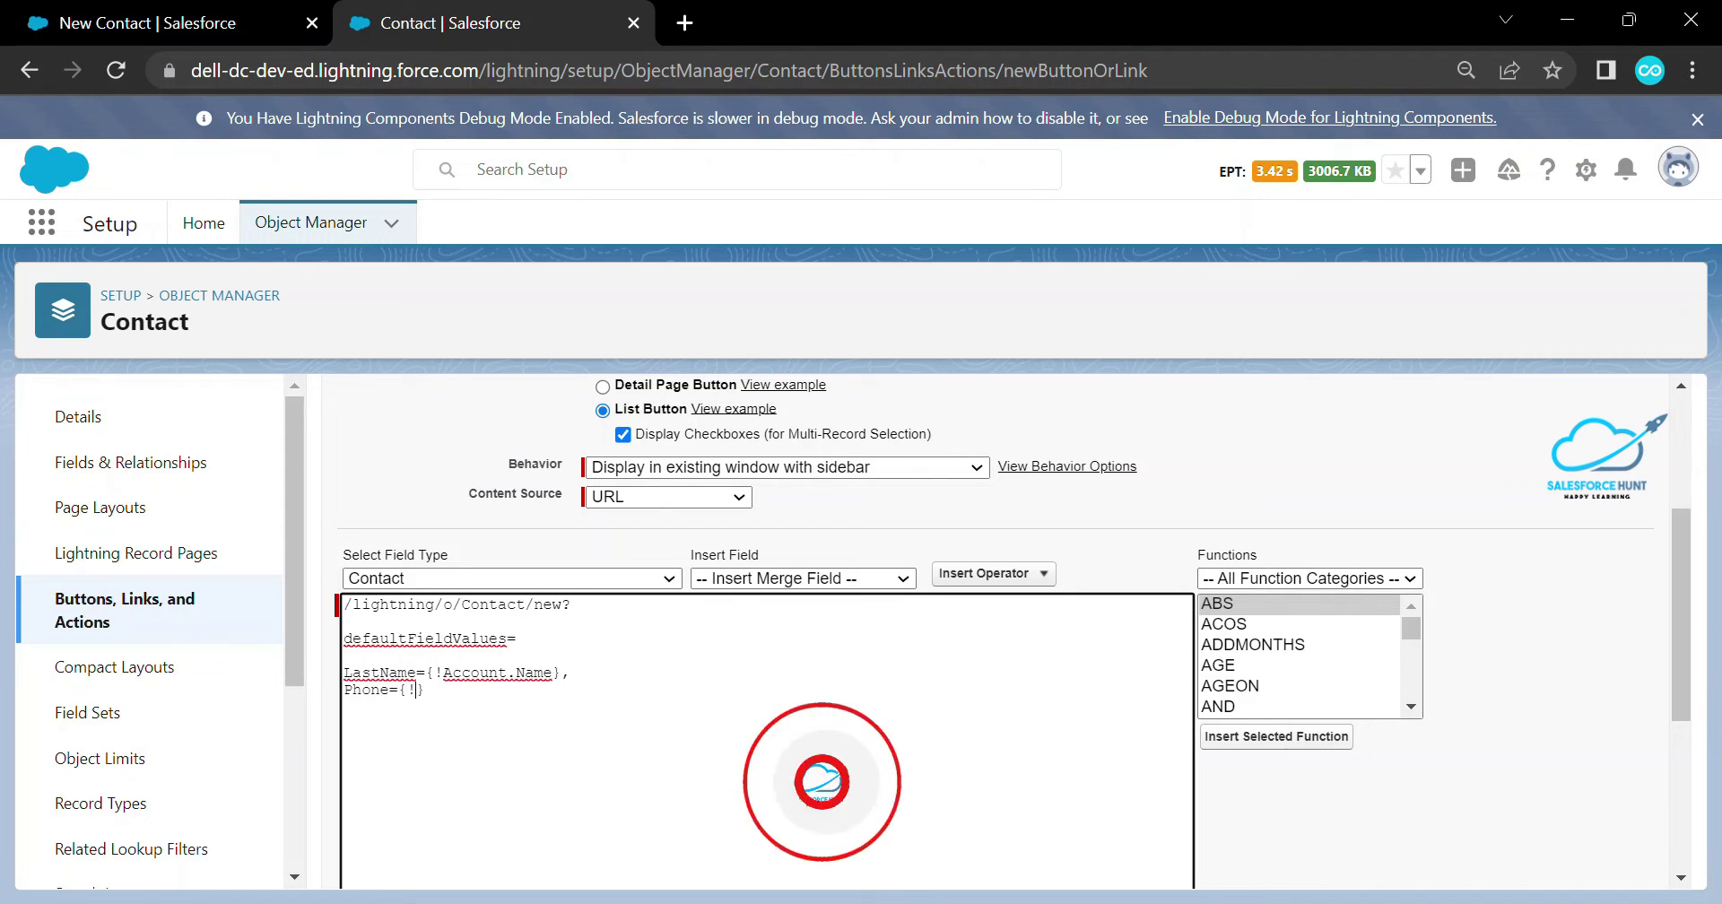
text(Account.)
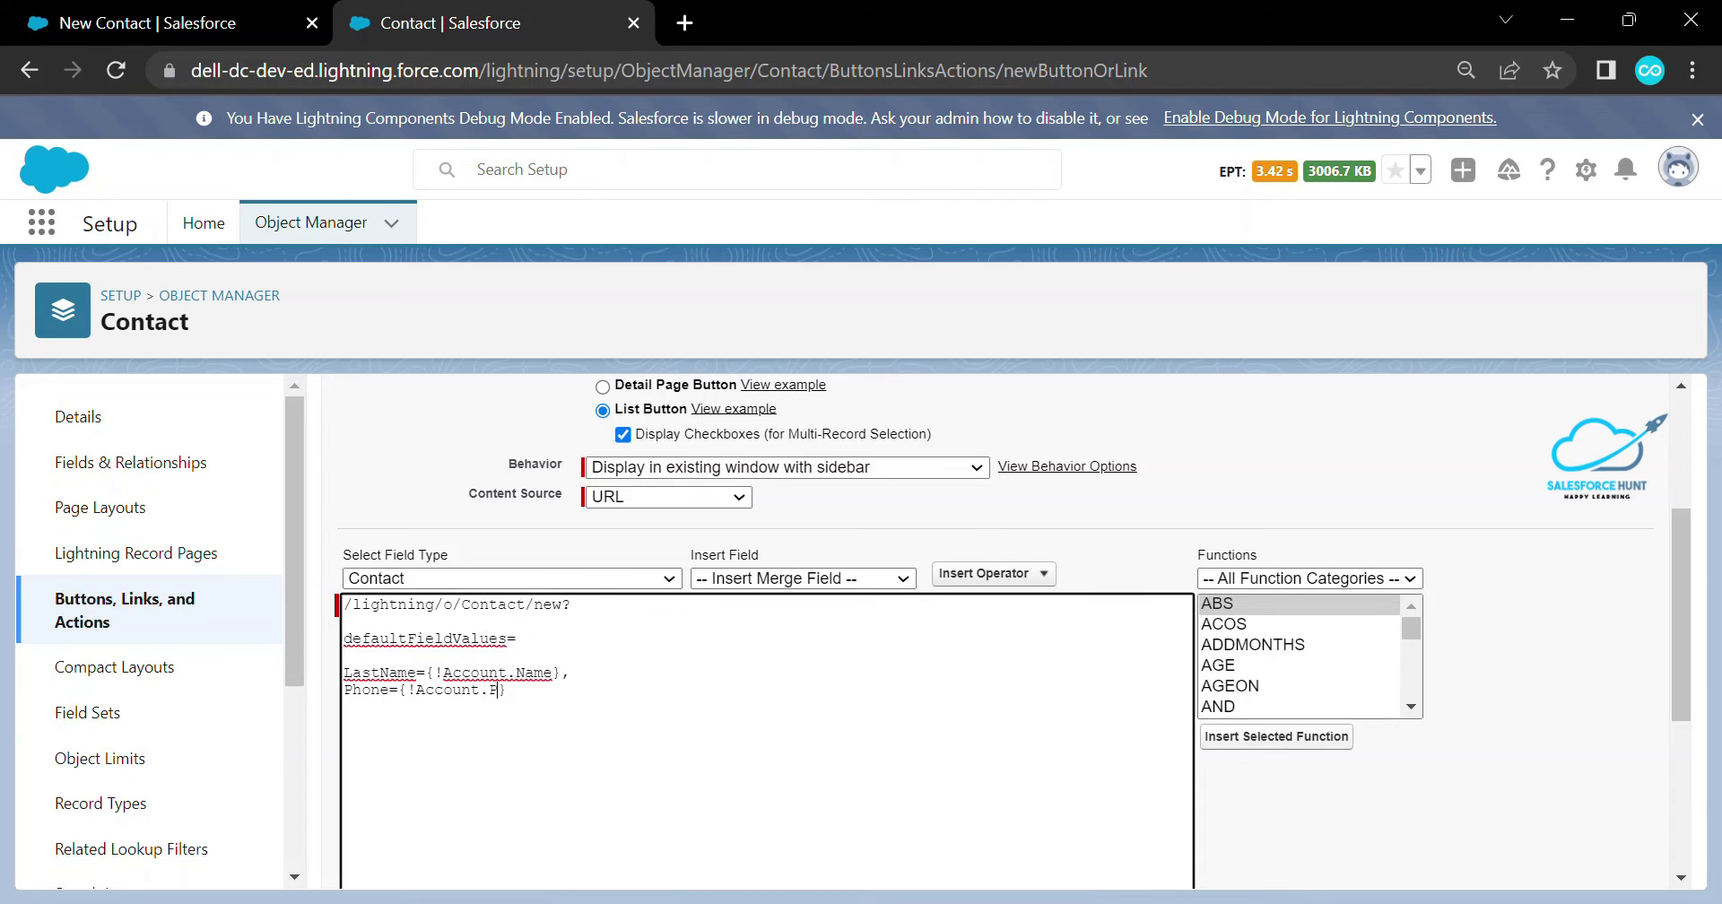
text(Phone)
key(Right)
Check the syntax of the URL content and save the Create New Contact button
scroll(995, 628, down, 4)
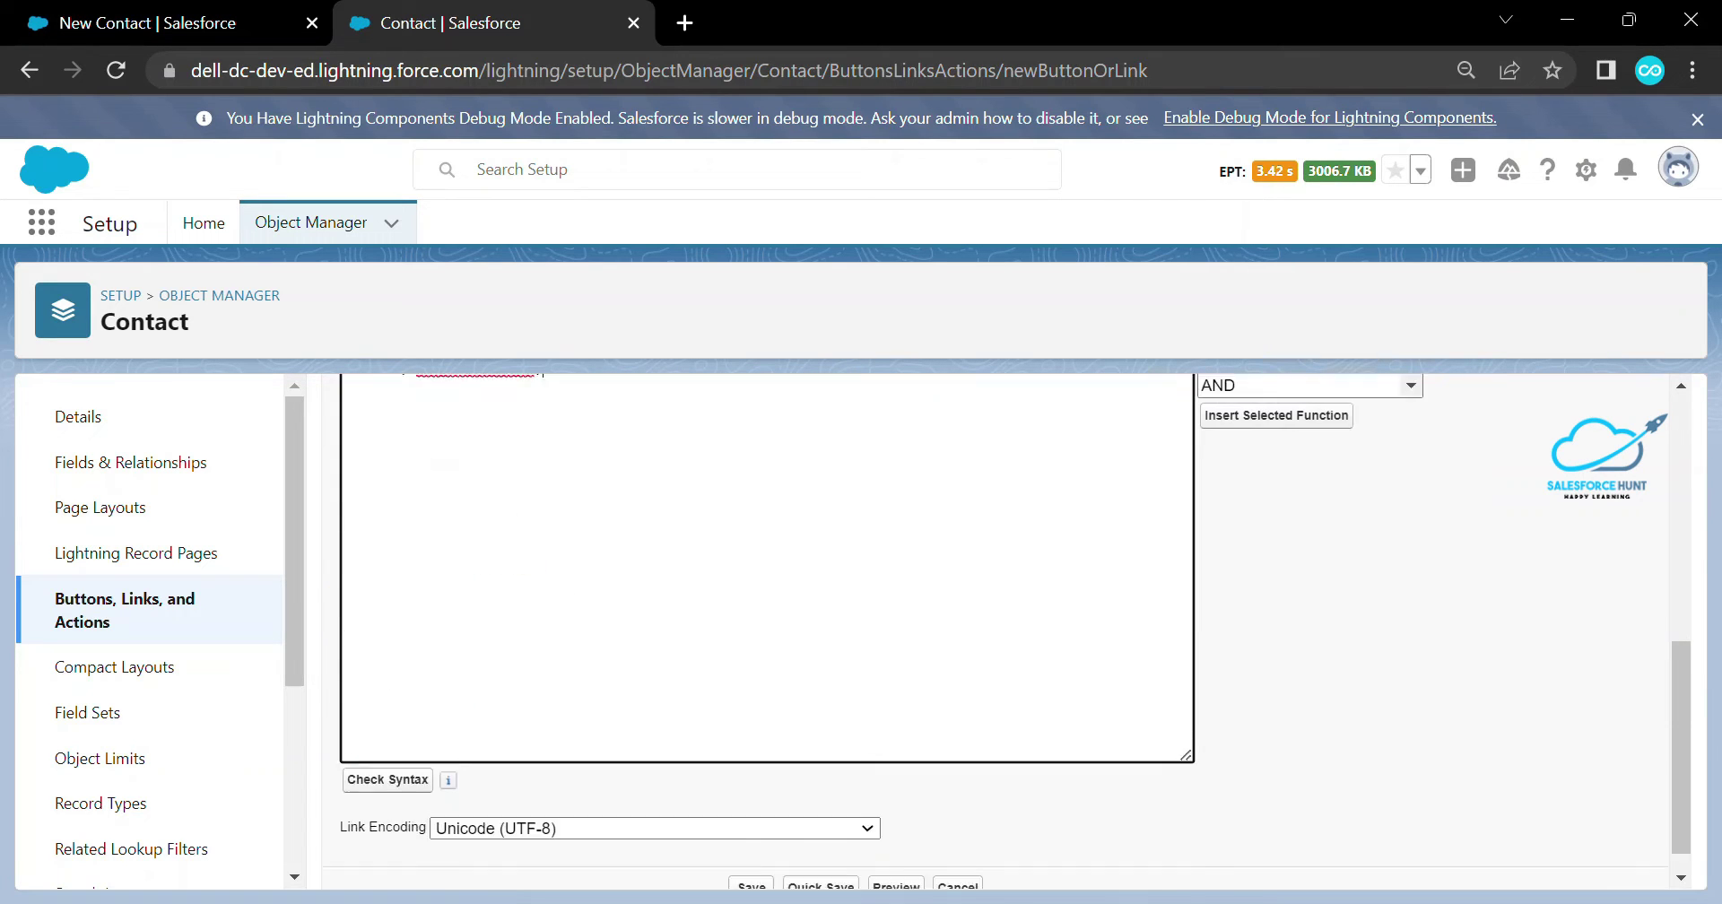
click(387, 748)
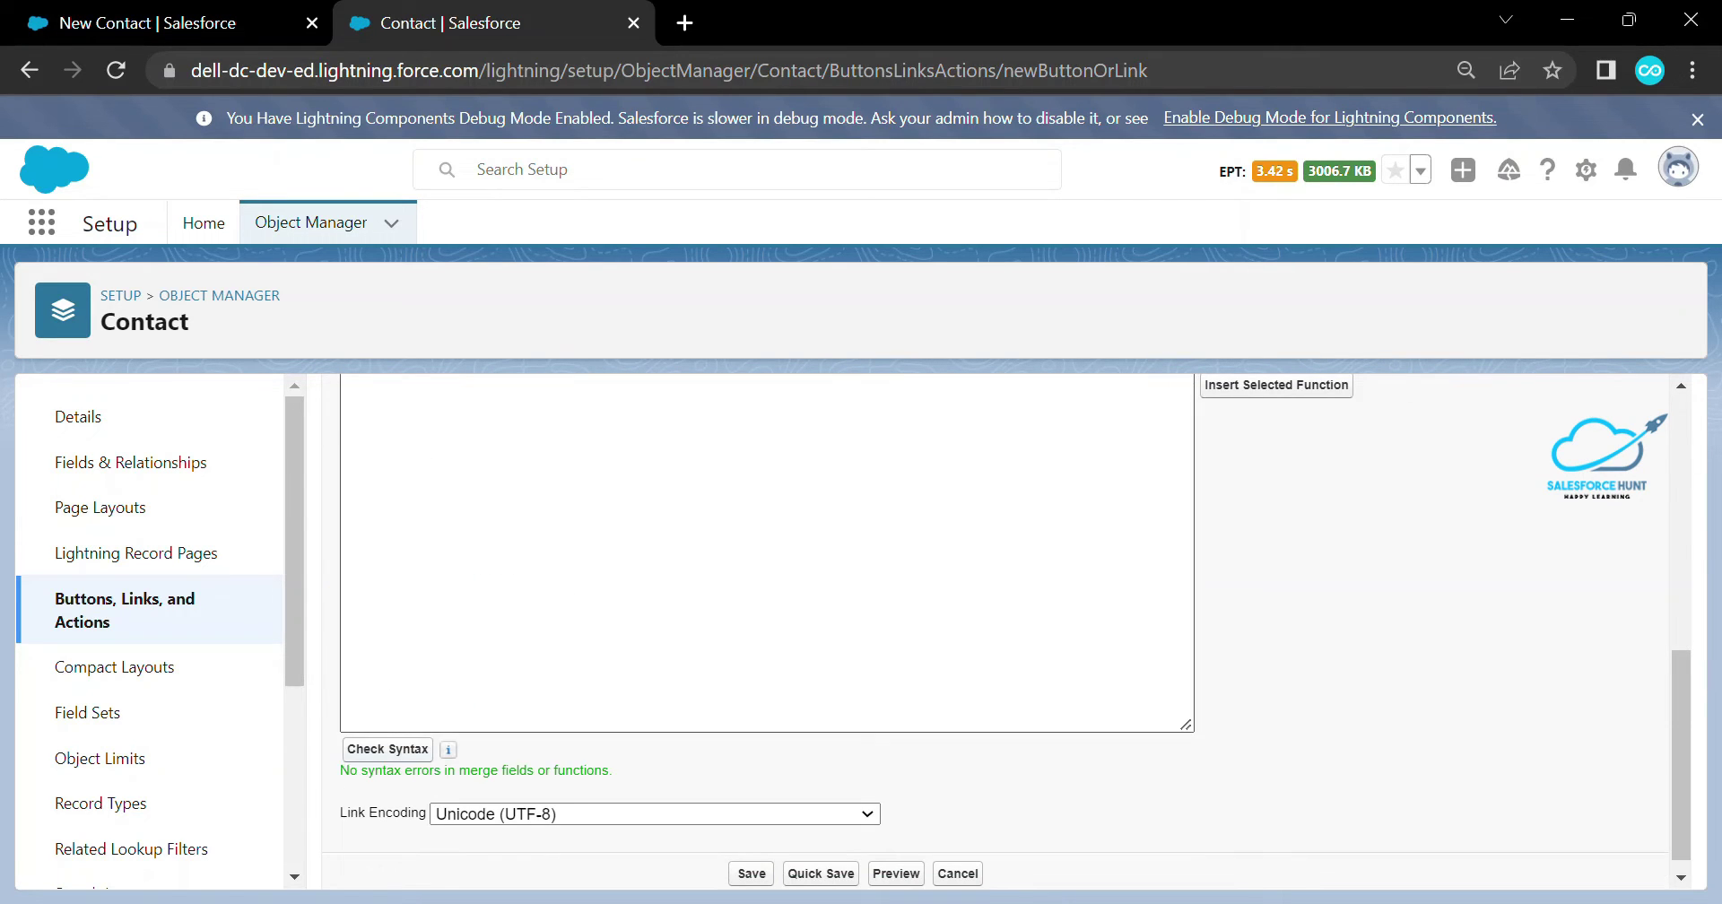
drag(338, 737, 413, 771)
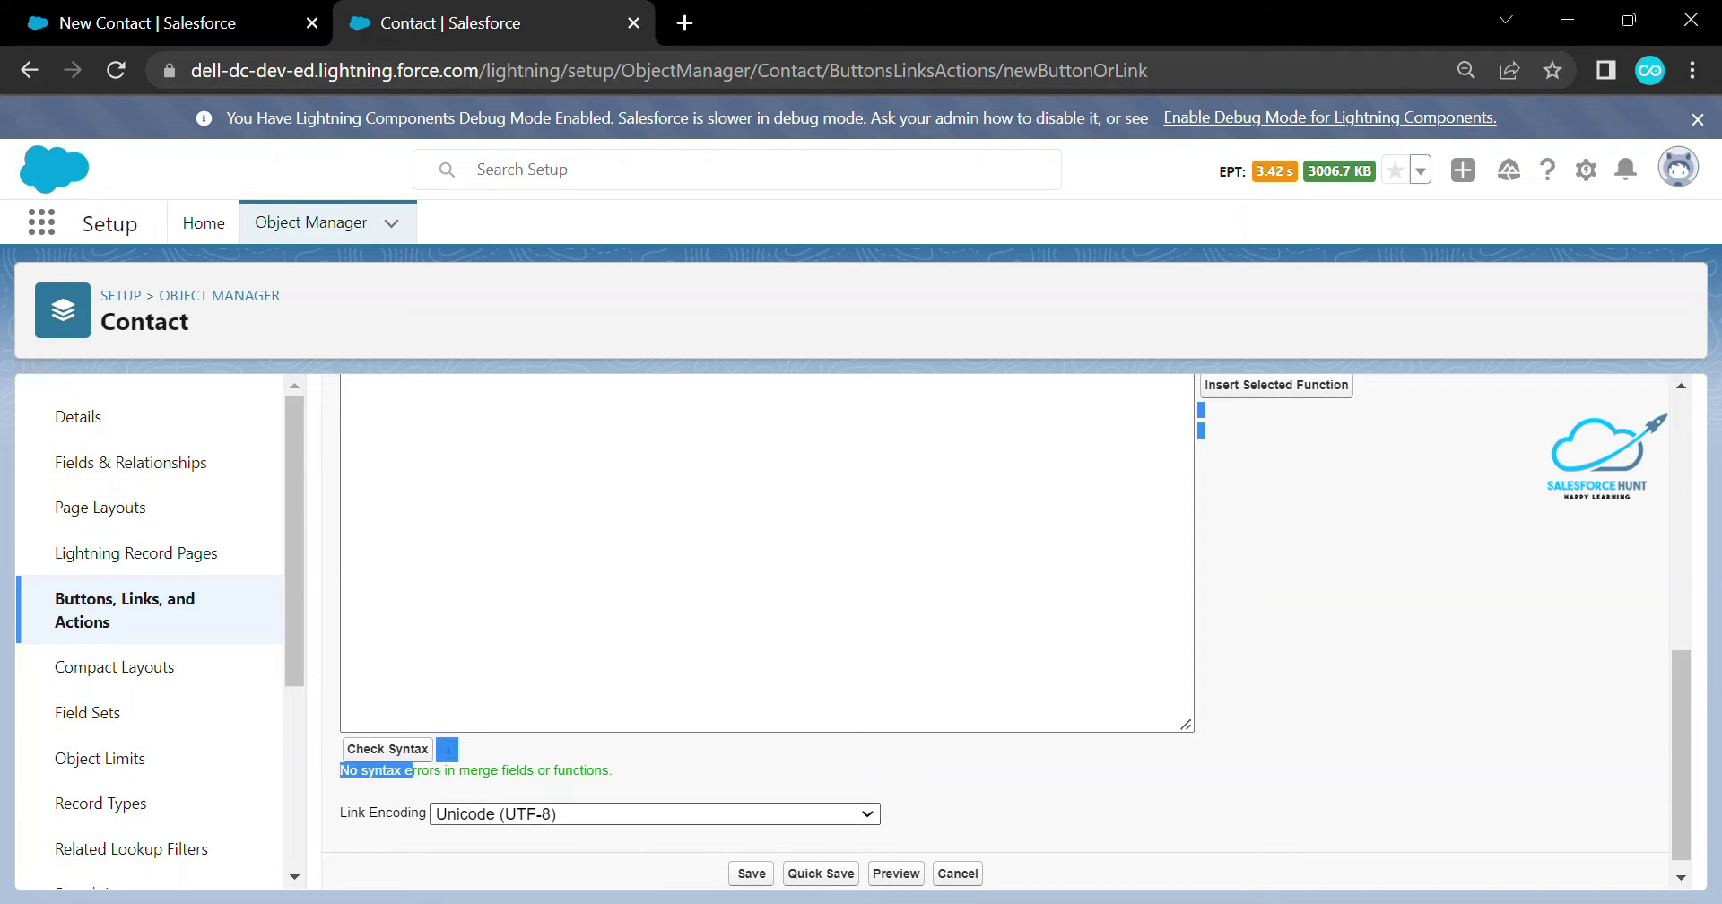
click(767, 574)
scroll(767, 574, up, 1)
scroll(996, 628, up, 5)
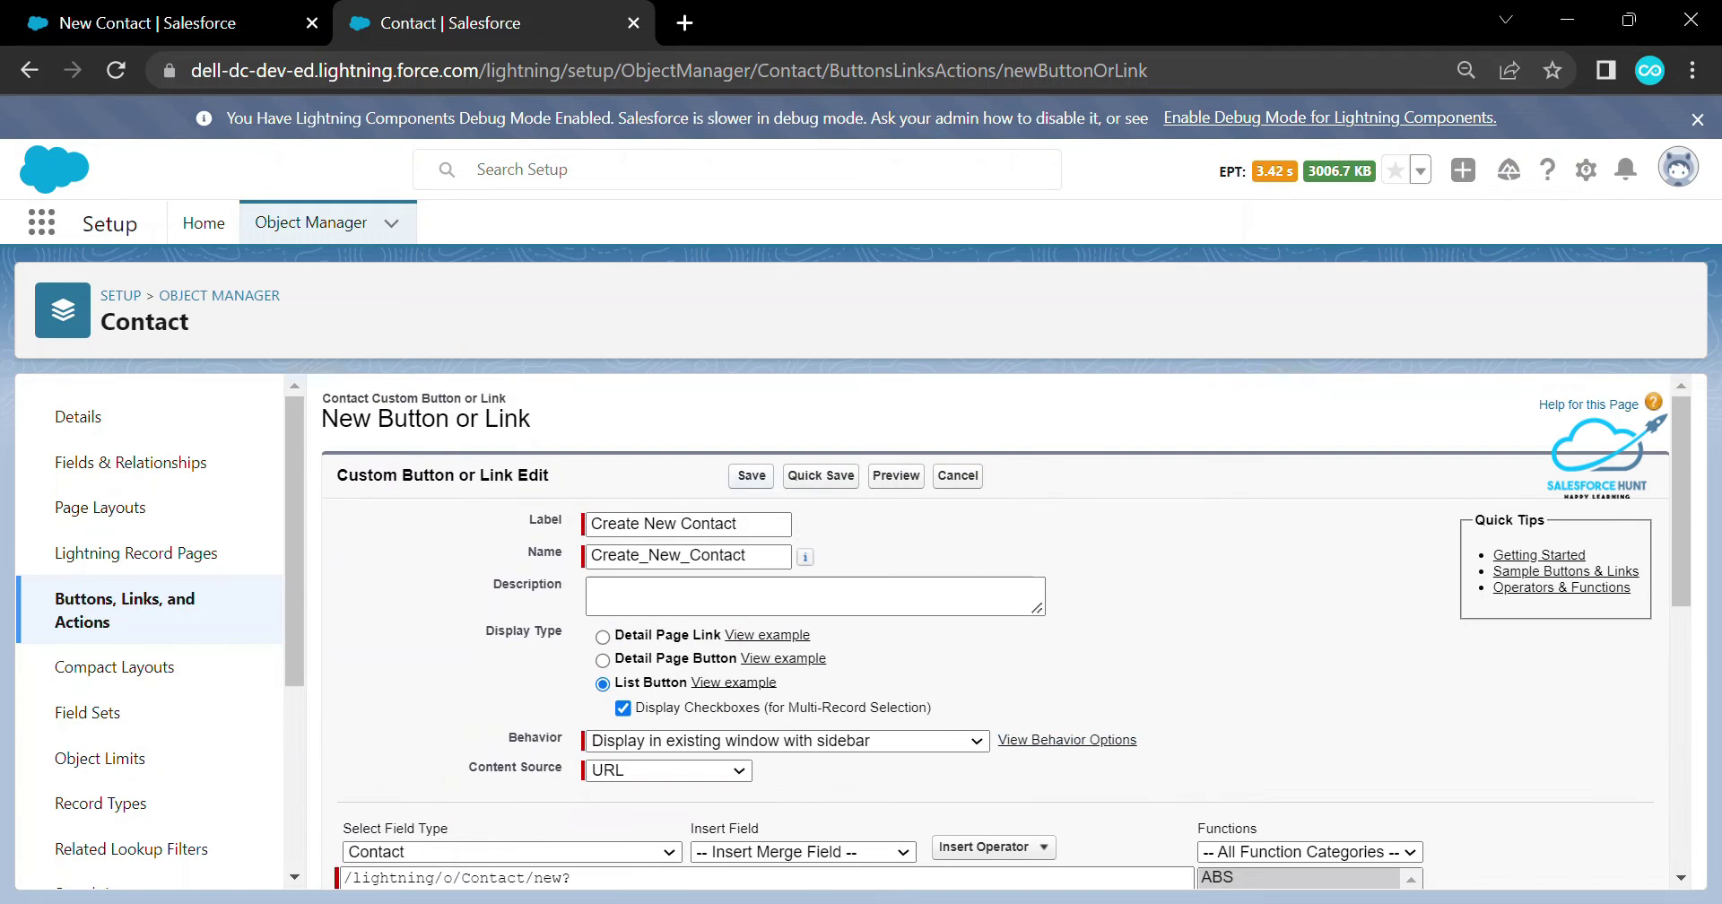
click(751, 475)
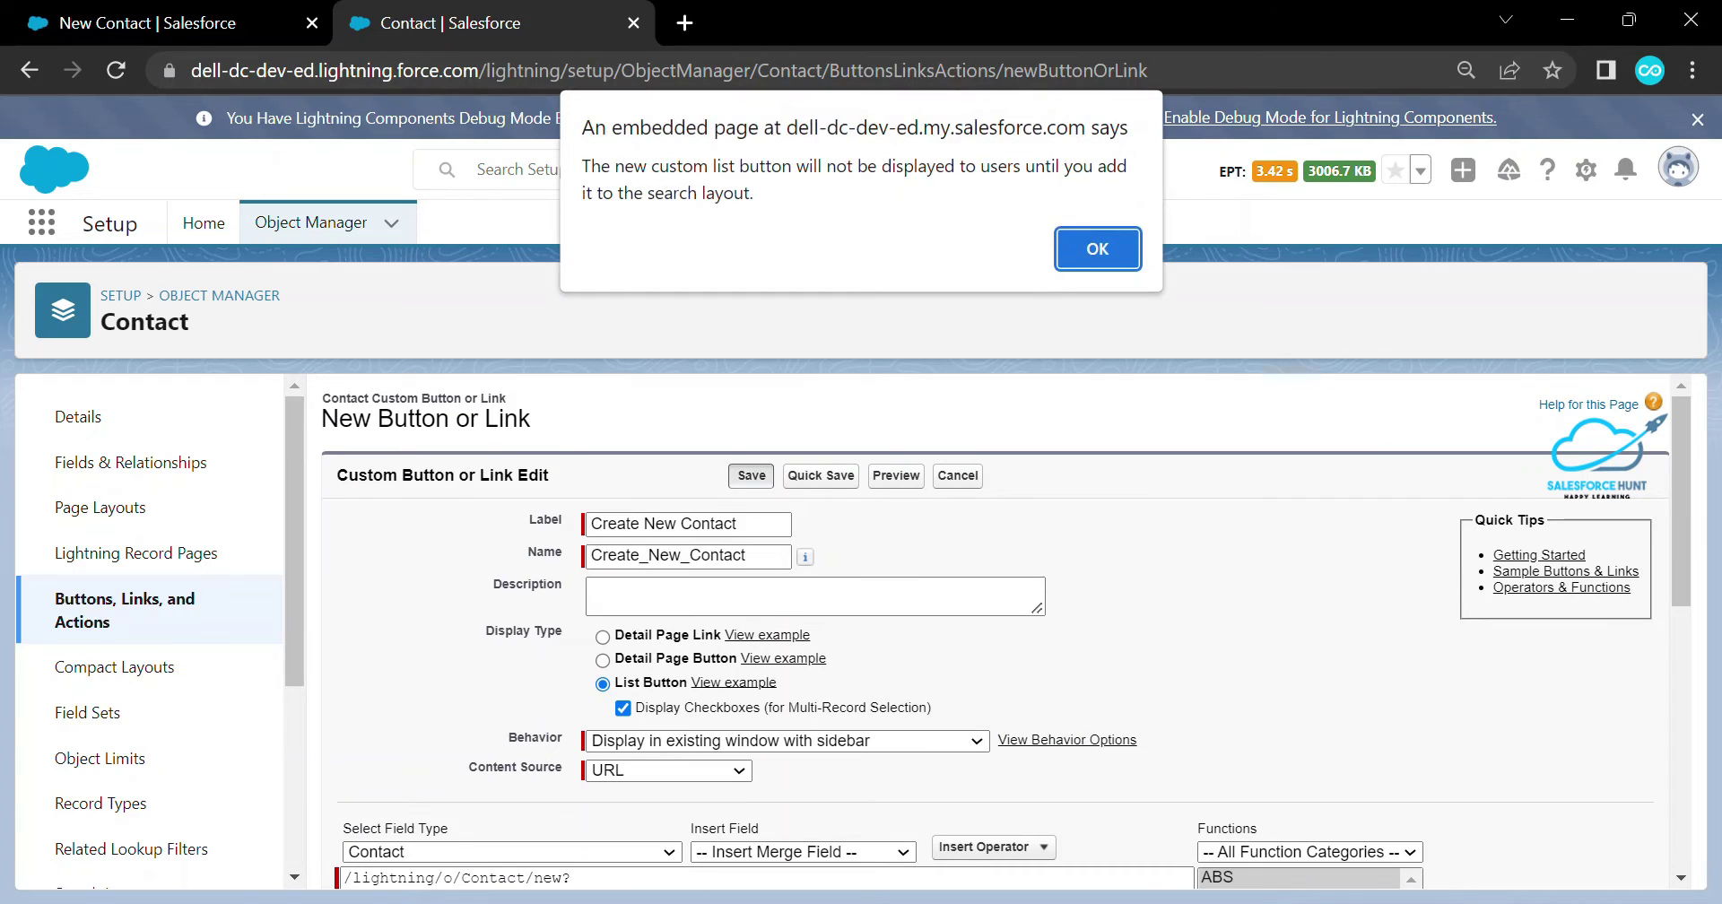
key(Return)
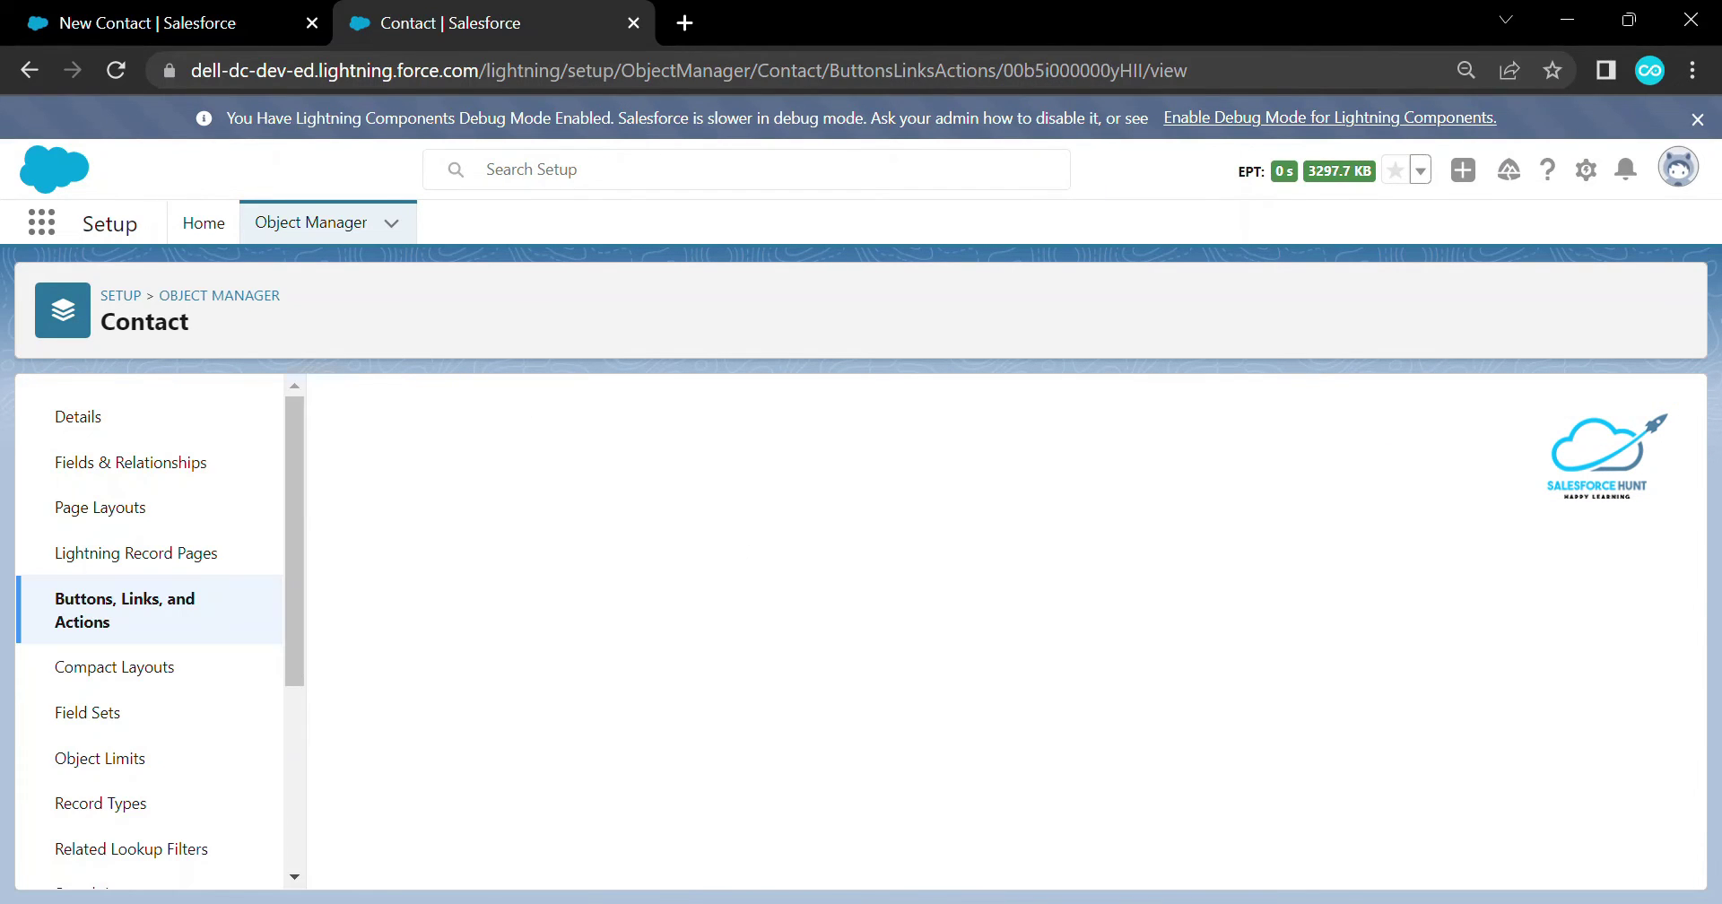
drag(321, 418, 525, 418)
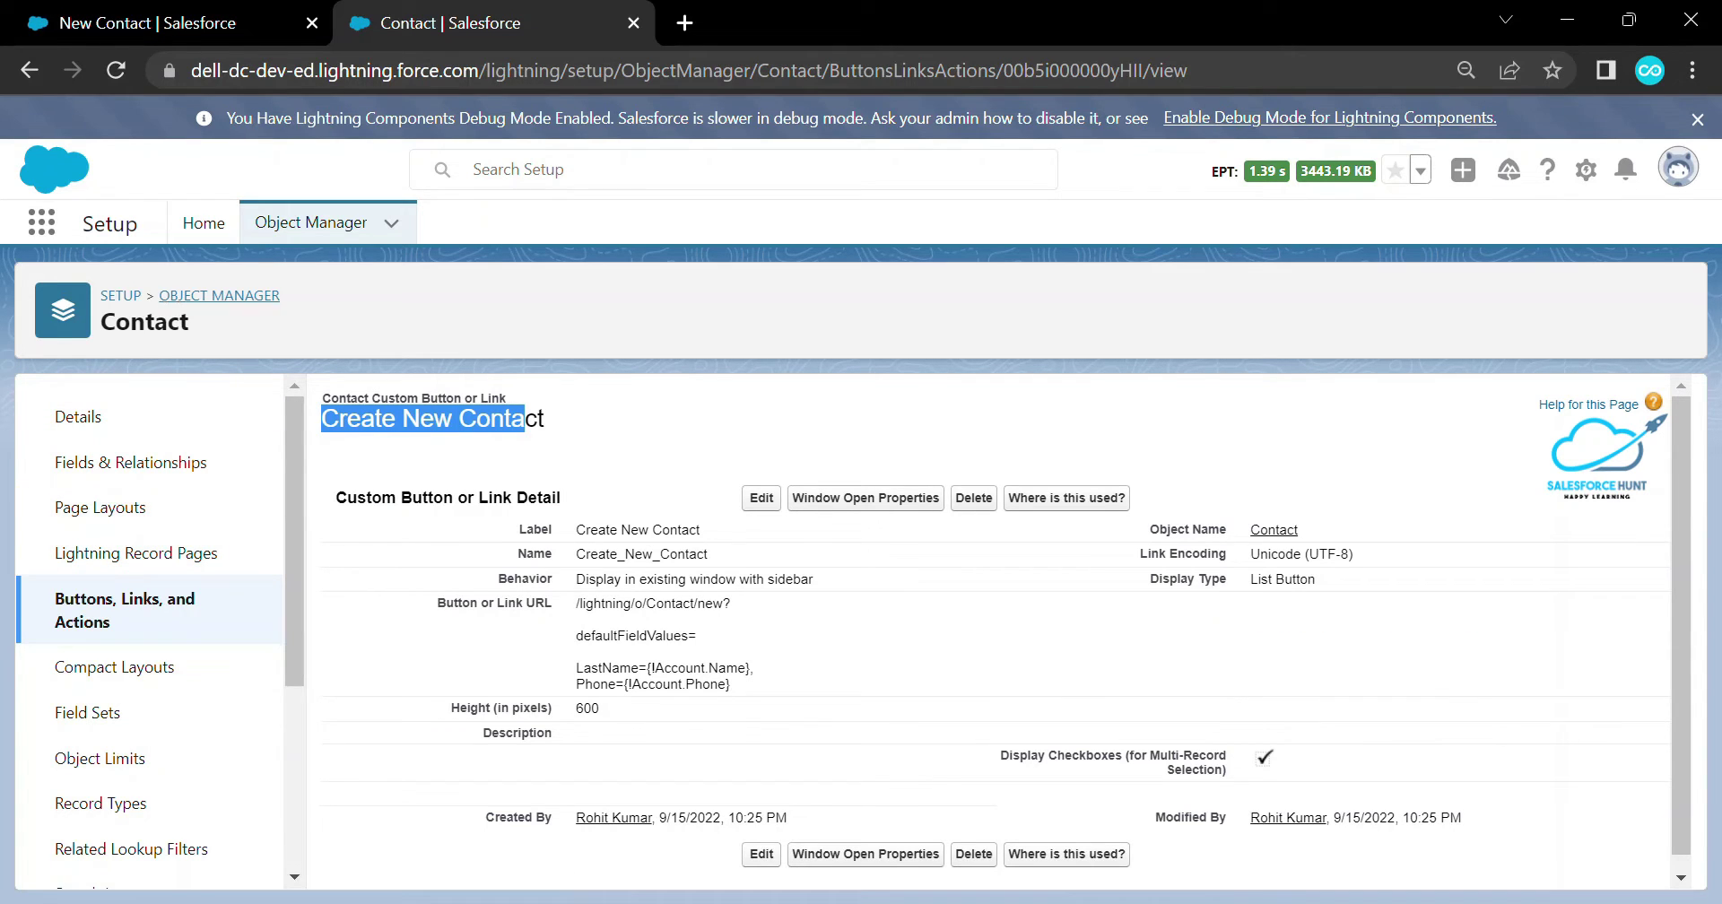
Open the Account object's Account Layout for editing and show its related lists
click(120, 295)
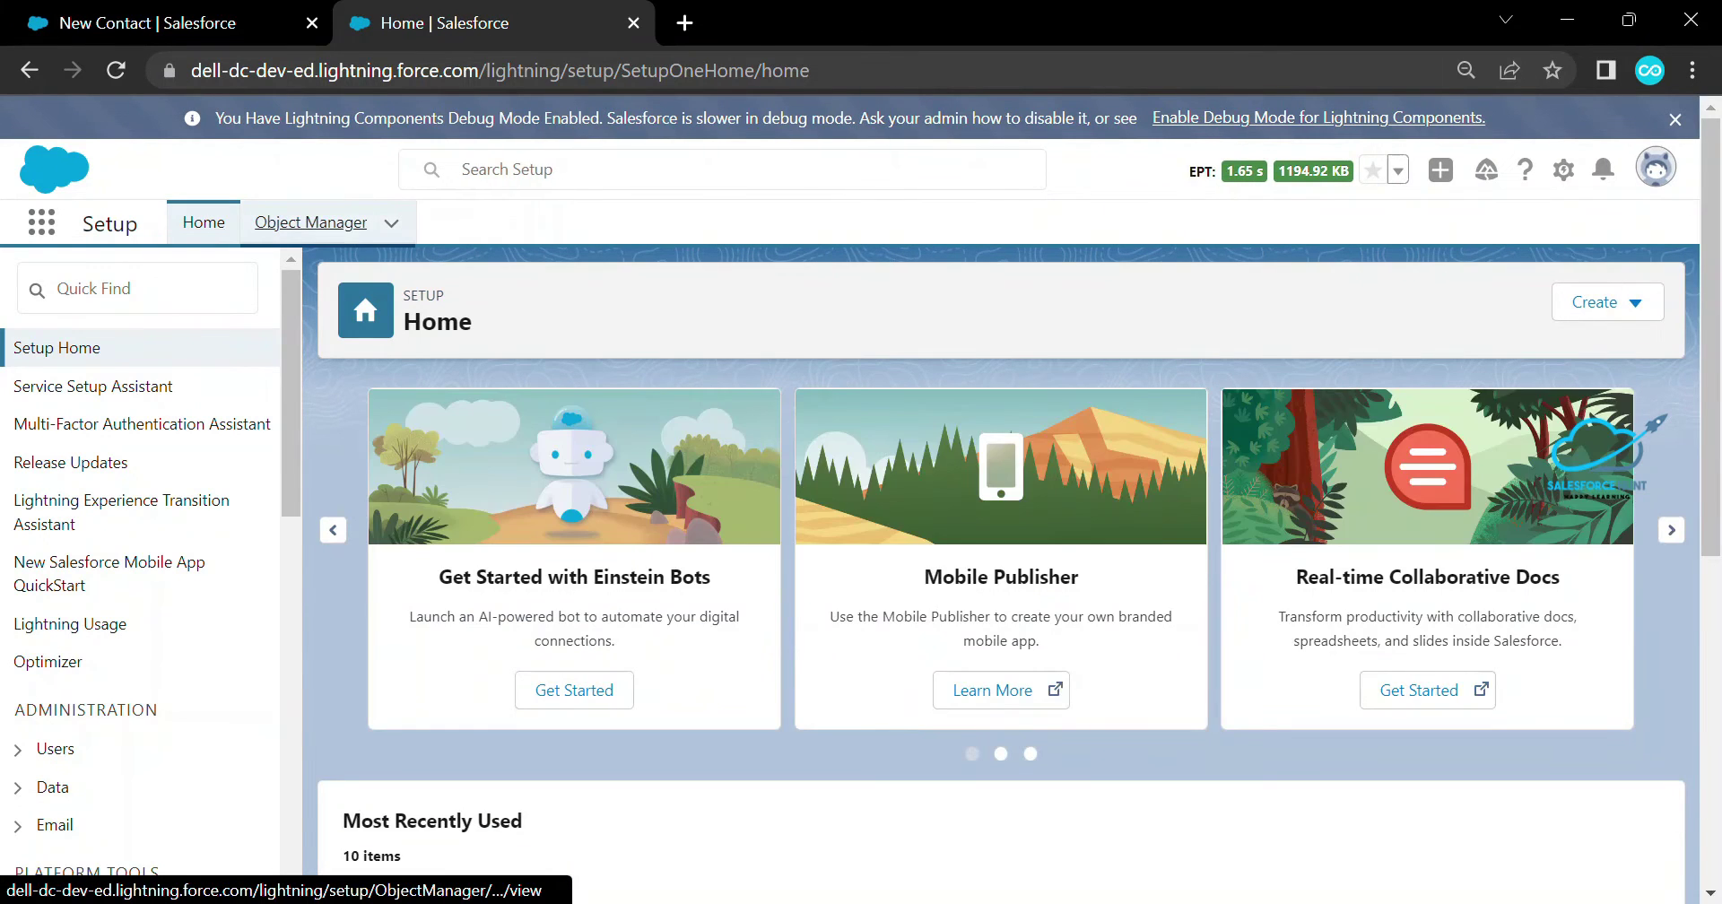
click(310, 222)
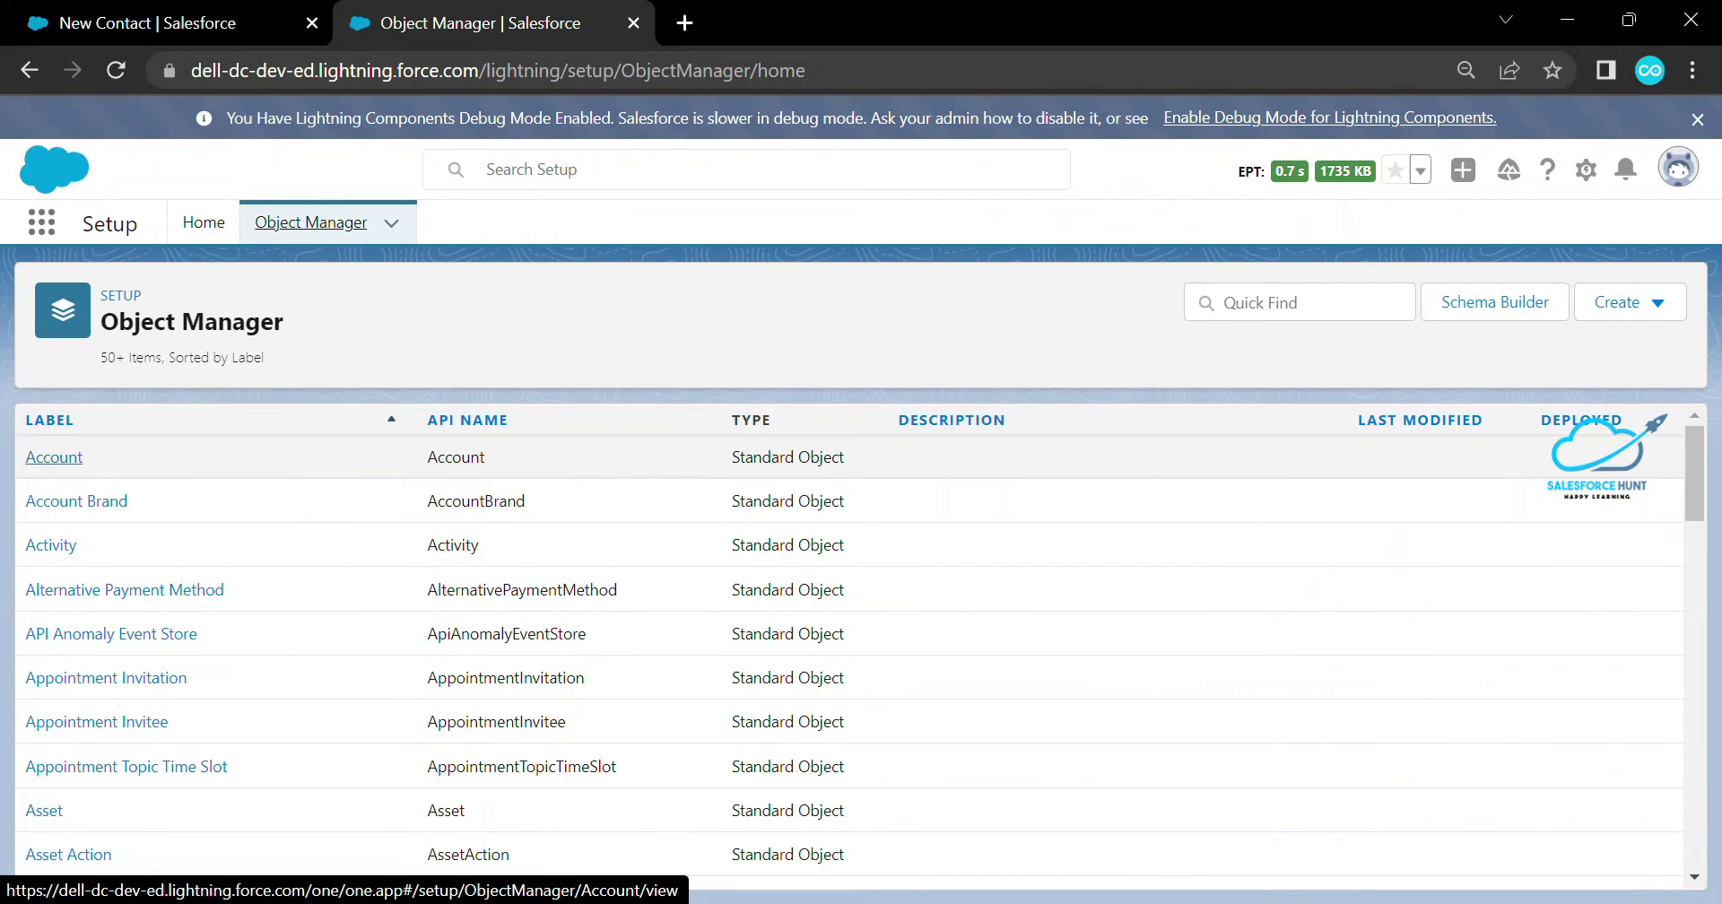
click(54, 458)
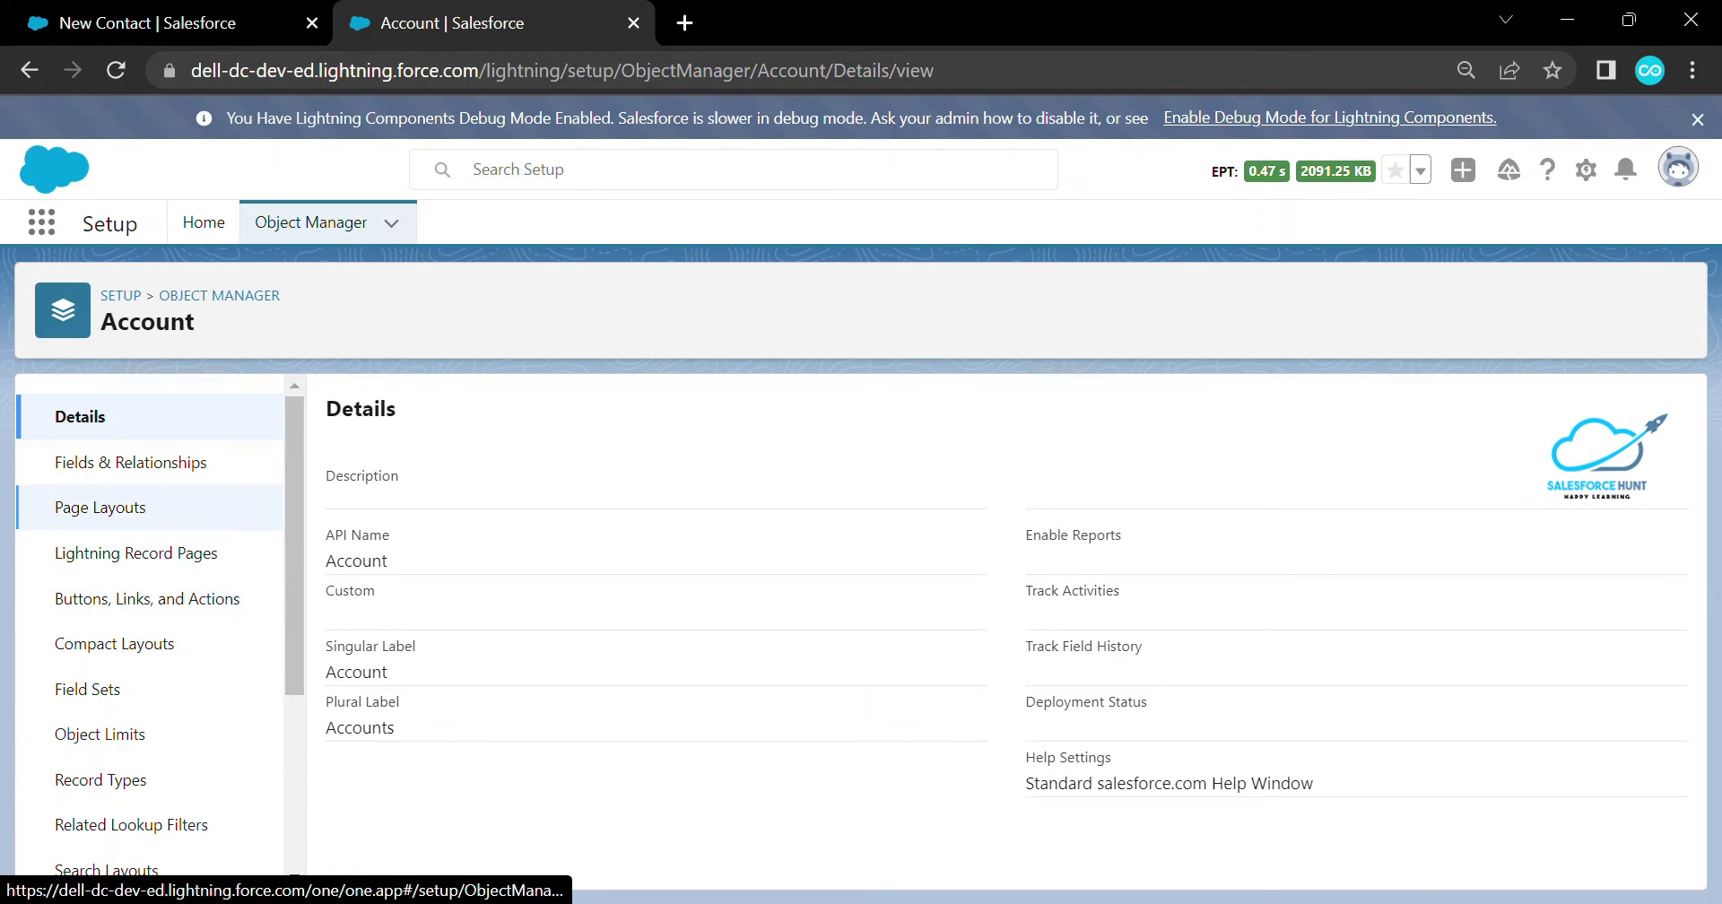
click(99, 507)
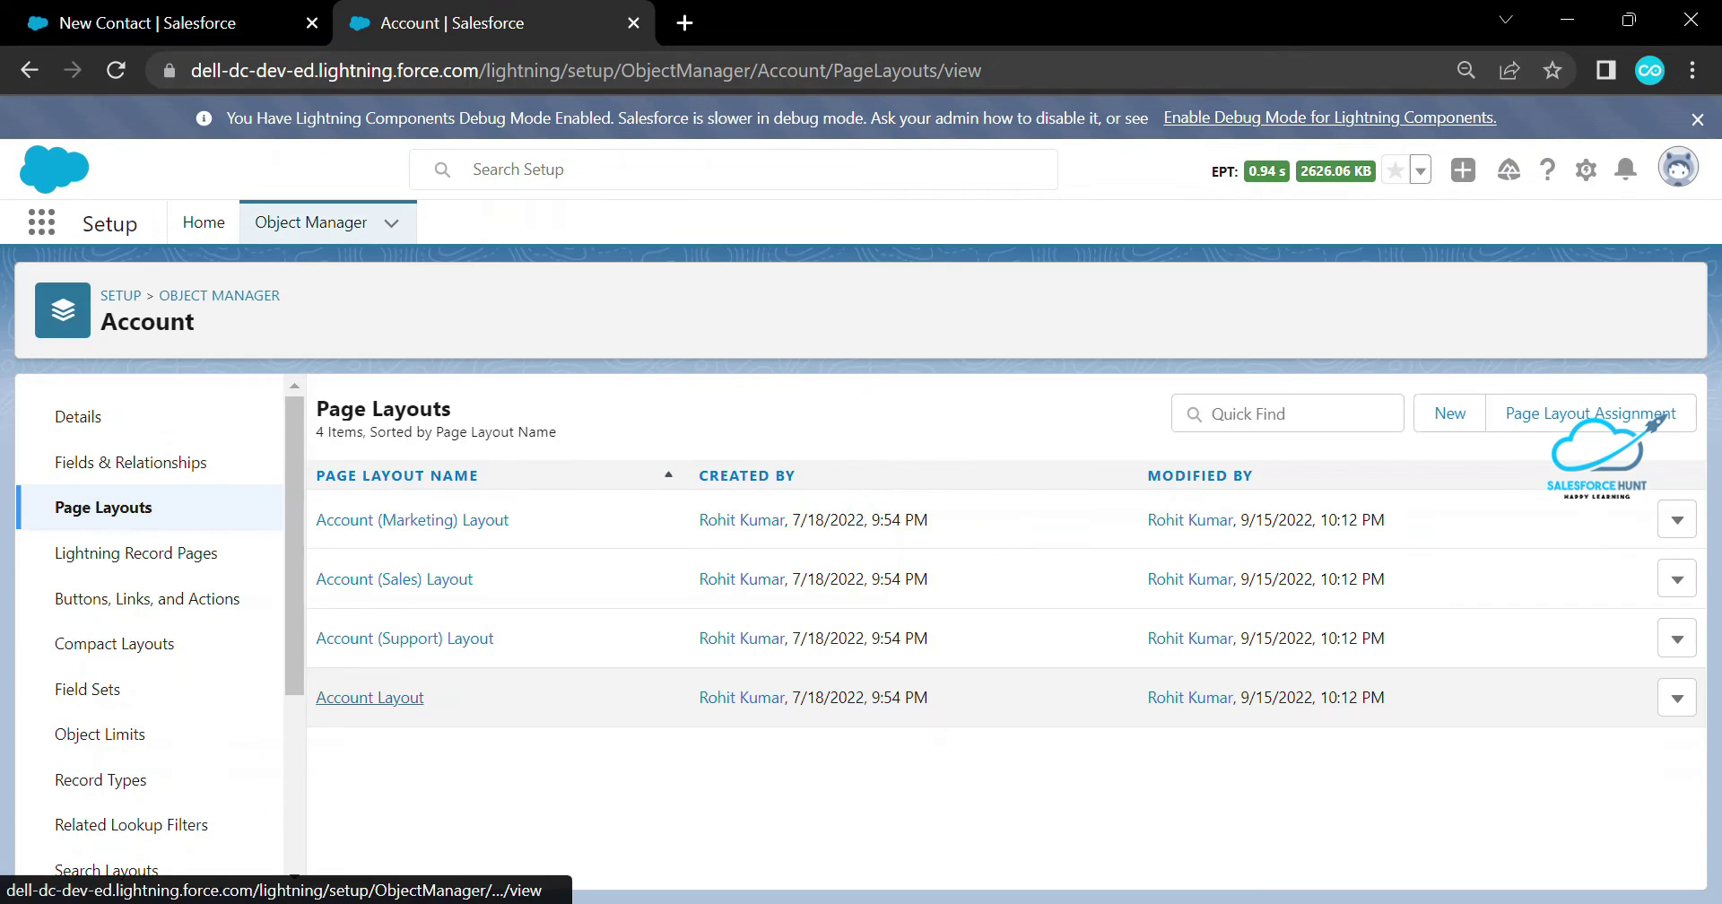
click(369, 698)
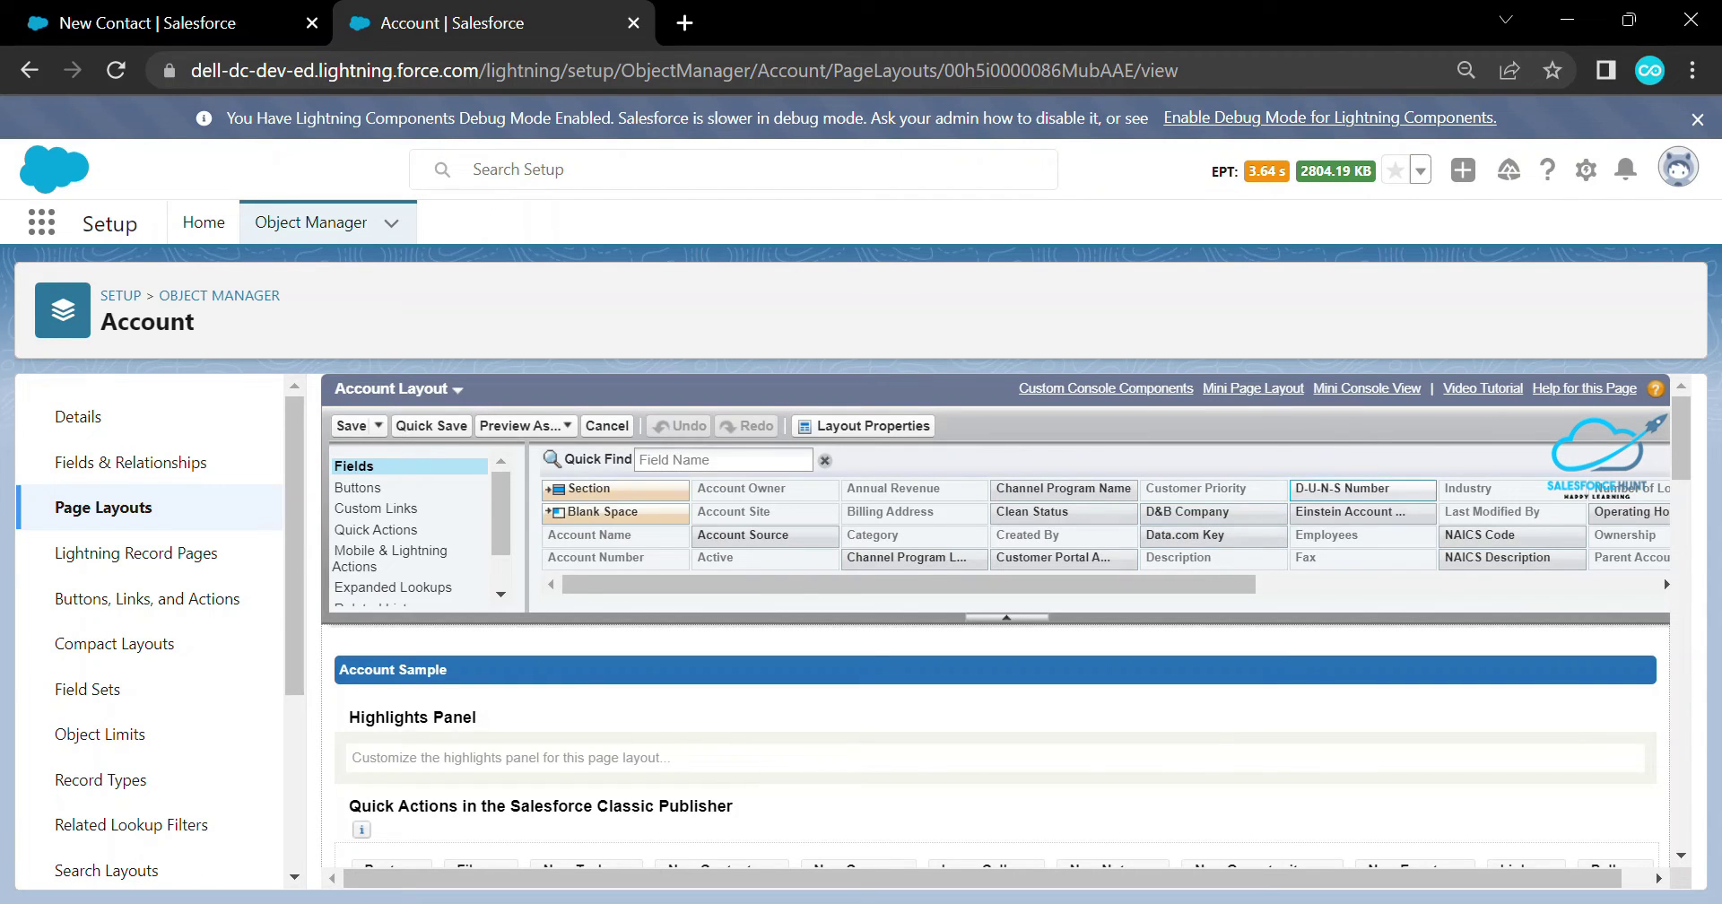
scroll(412, 529, down, 1)
click(377, 553)
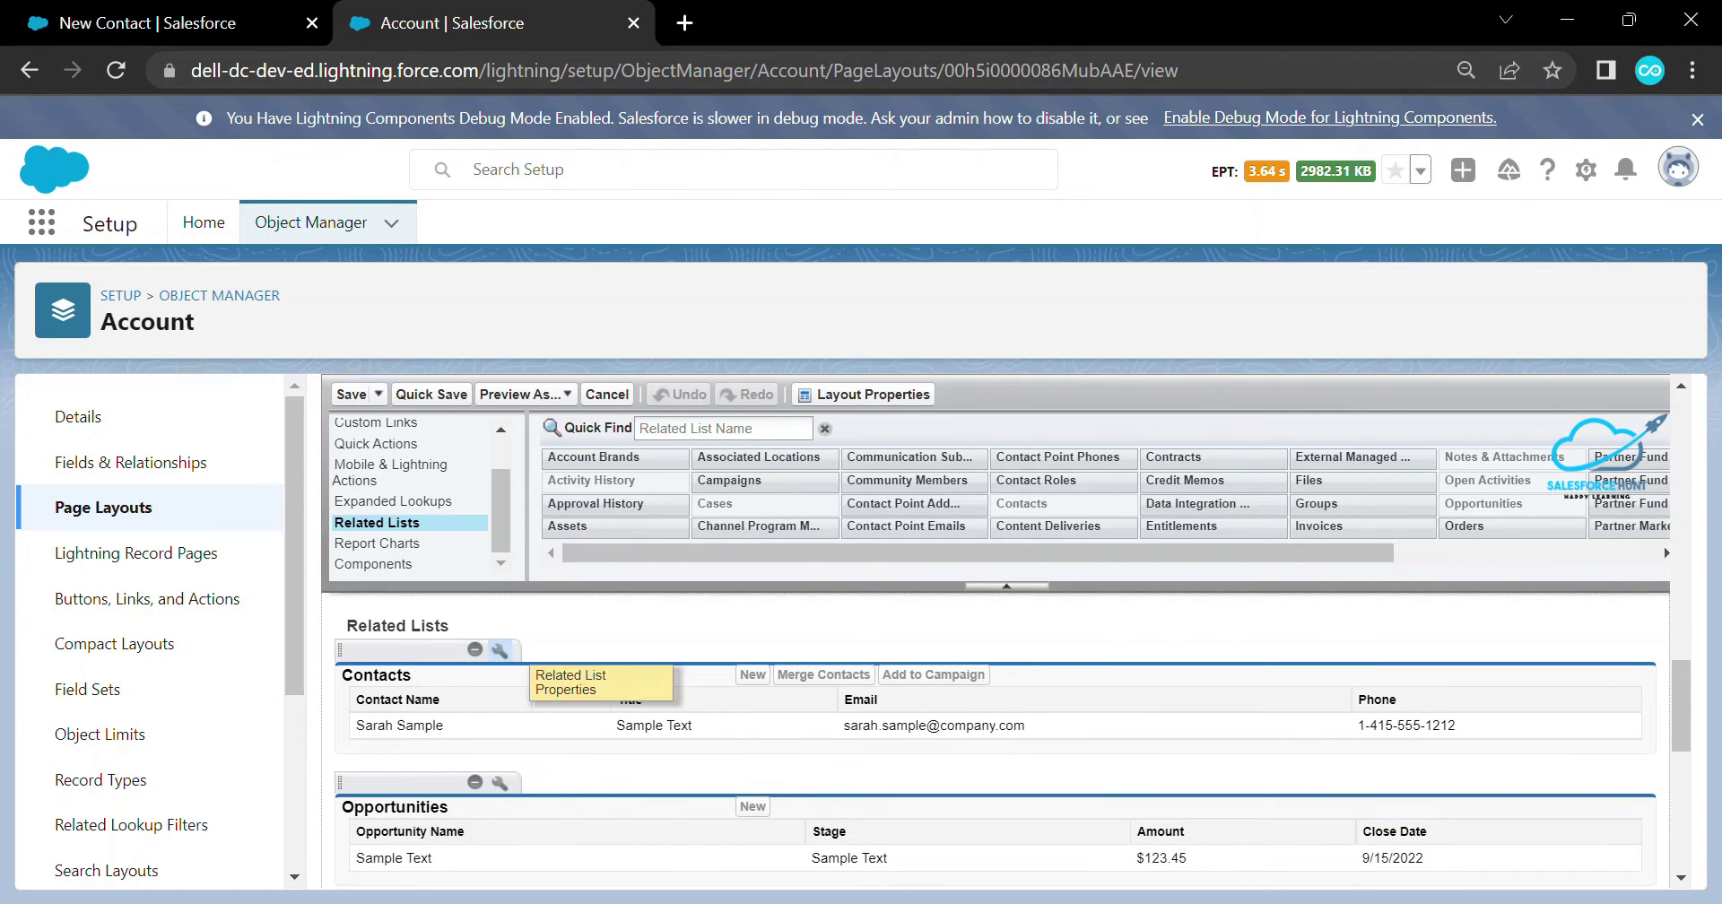
Add the custom Create New Contact button to the layout's Contacts related list and save the page layout
click(500, 649)
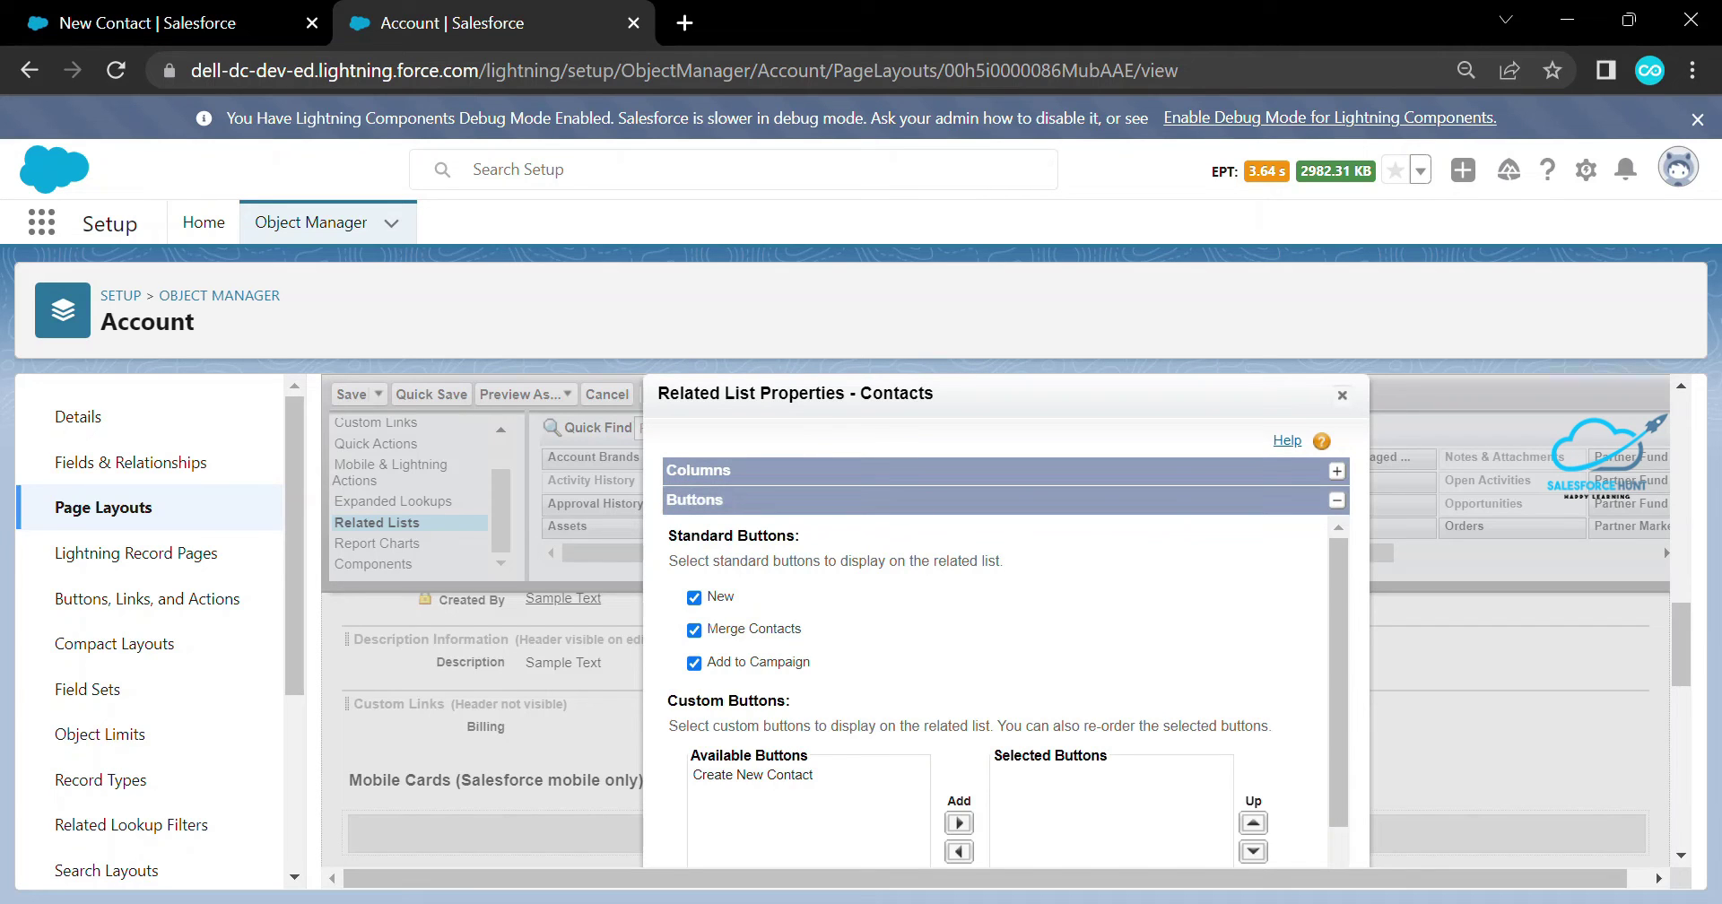
click(753, 775)
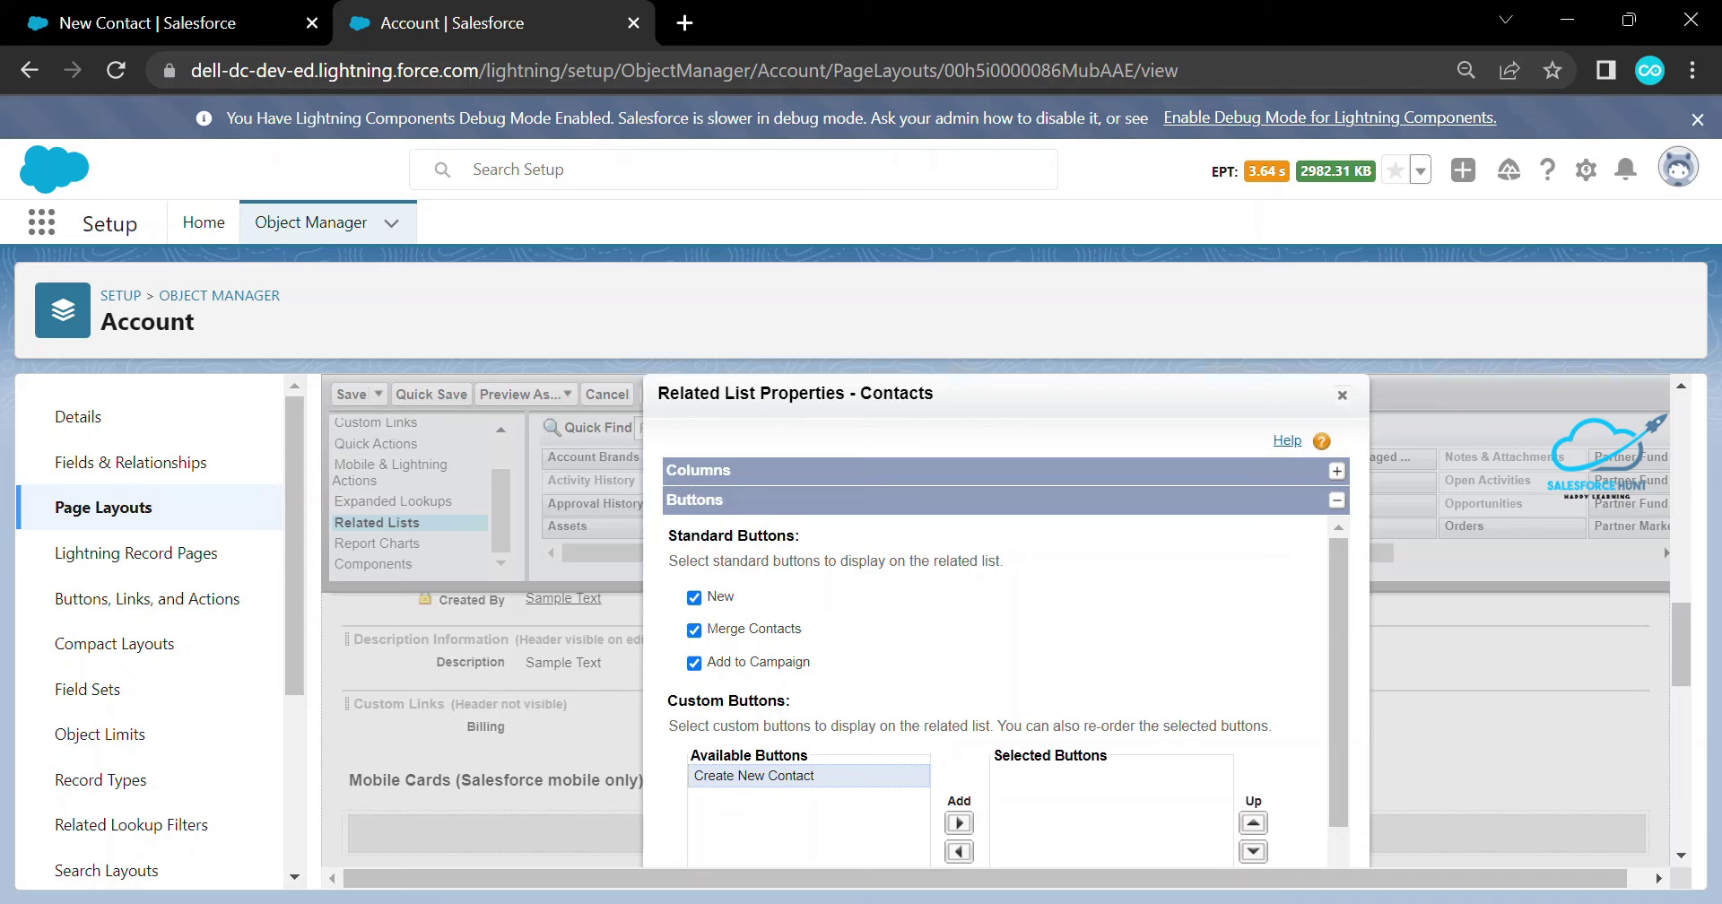
click(958, 822)
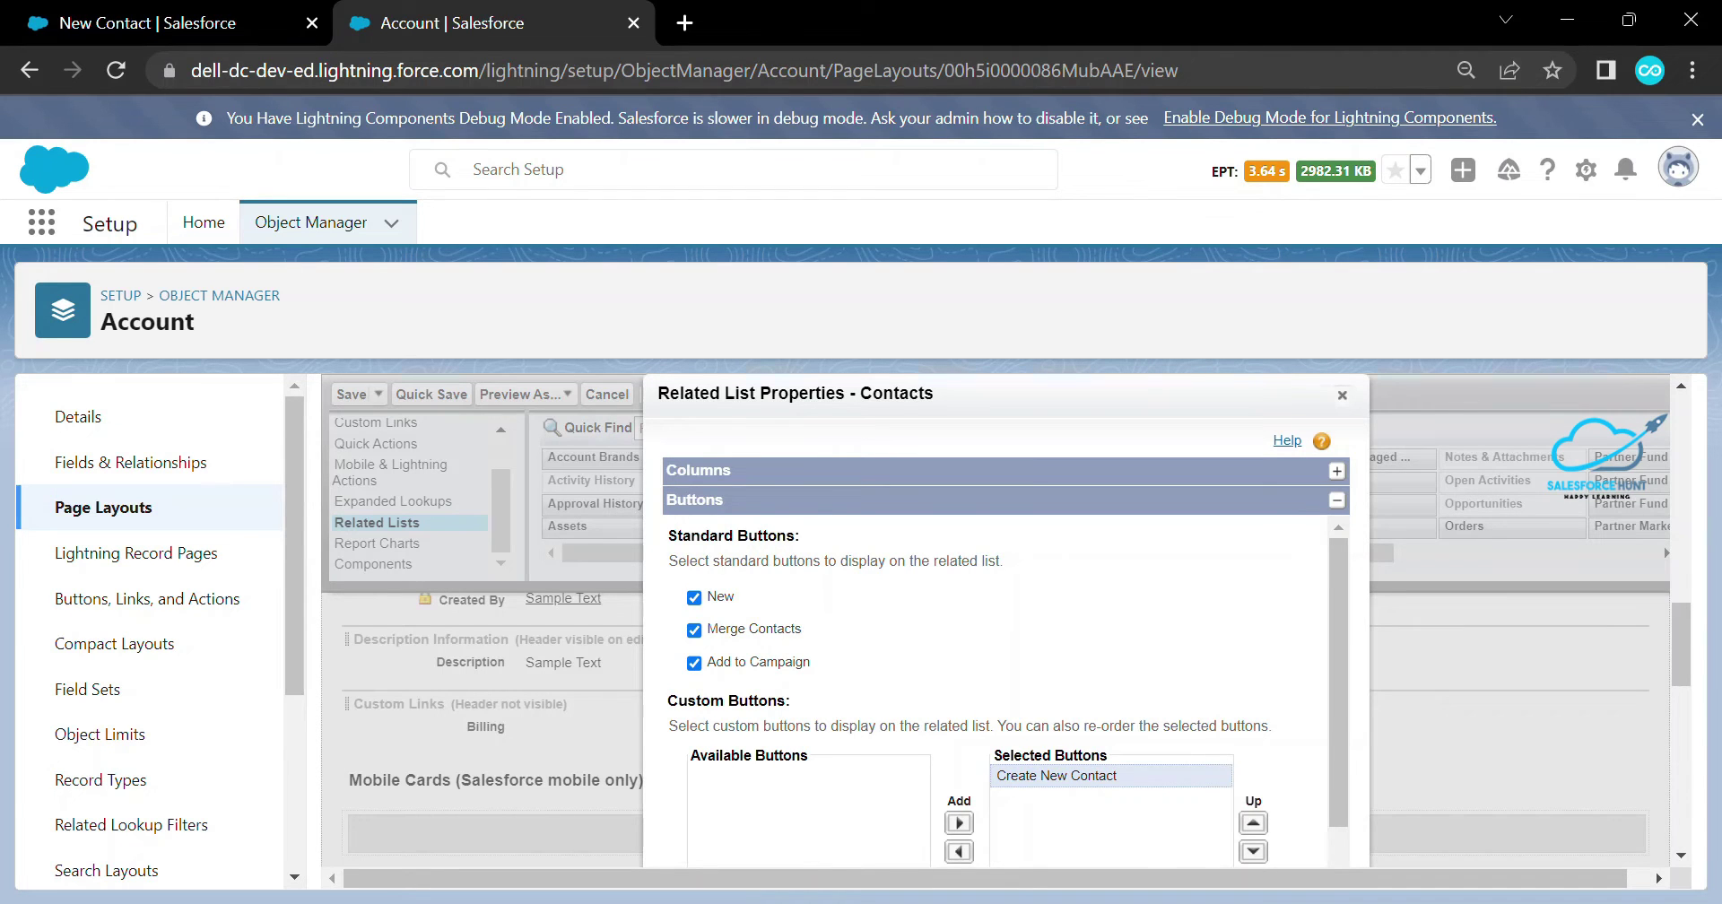
scroll(996, 691, down, 1)
key(ctrl+minus)
key(ctrl+minus)
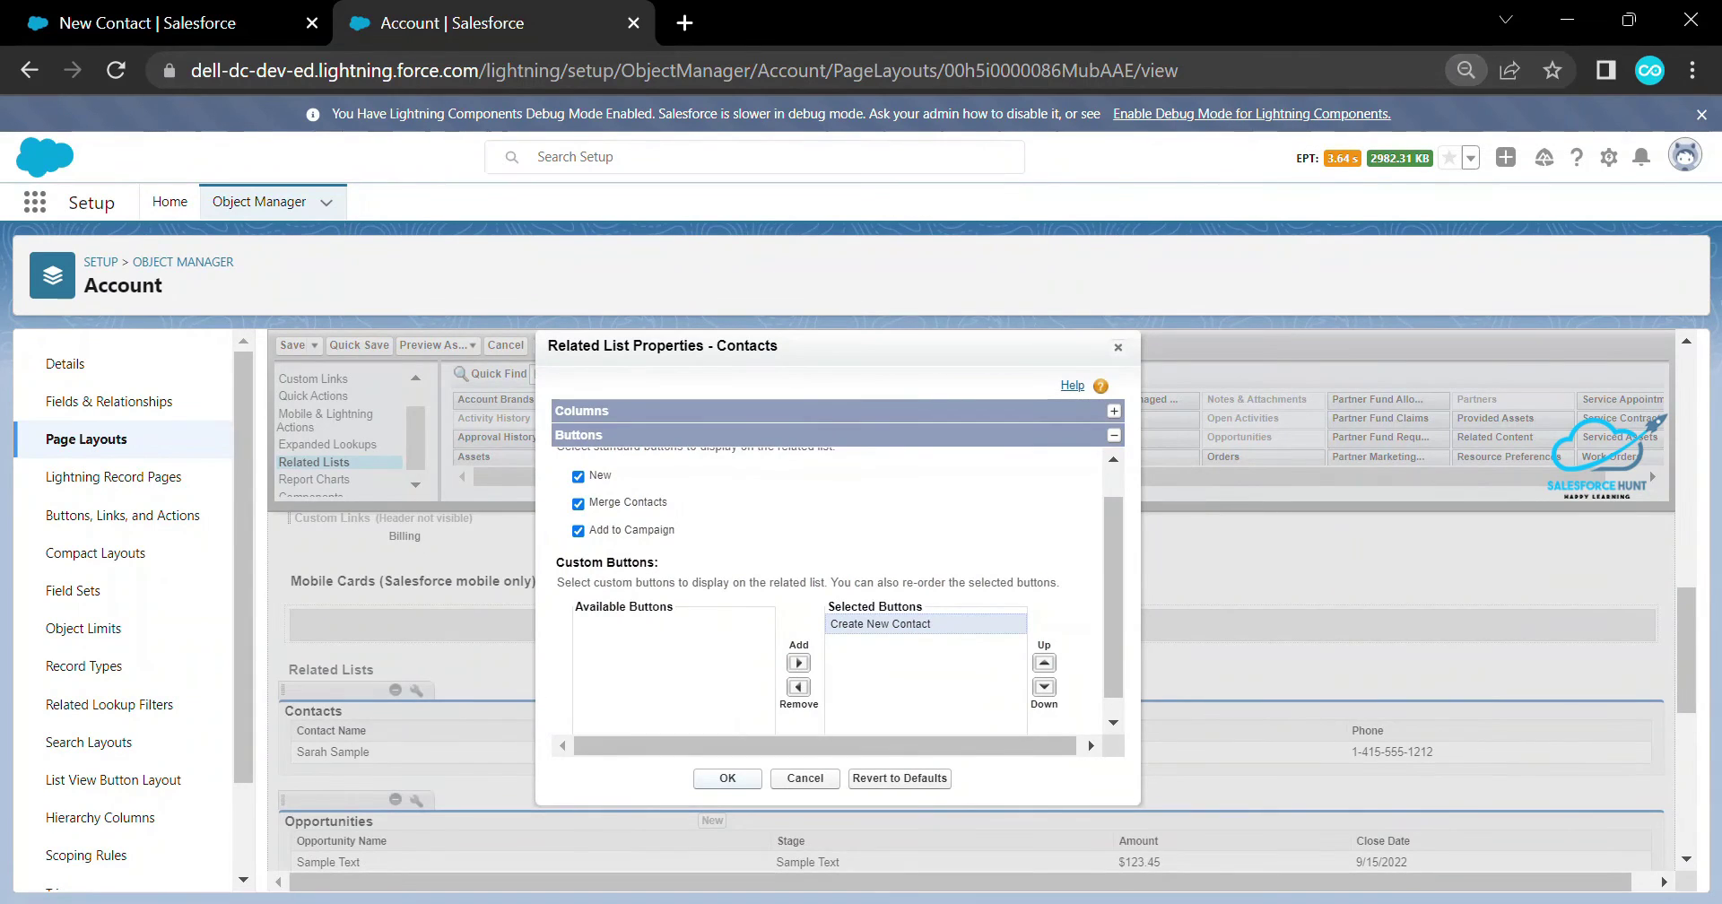
click(726, 777)
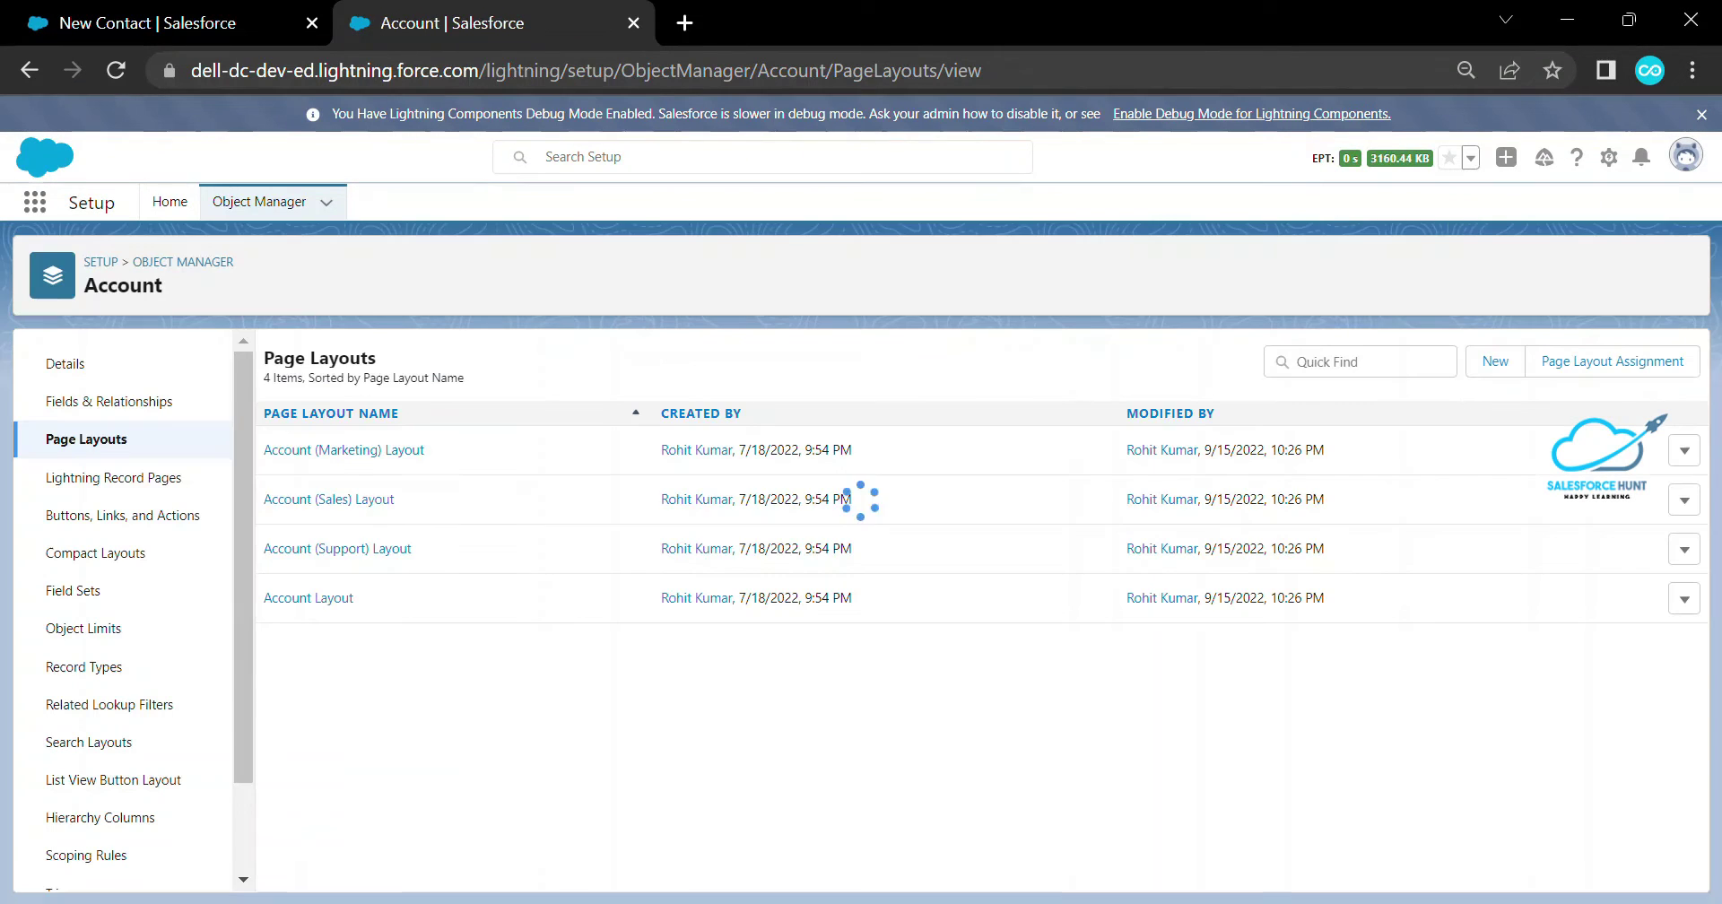
Discard the open New Contact form, open the Dickenson plc account record and reload it
key(ctrl+Tab)
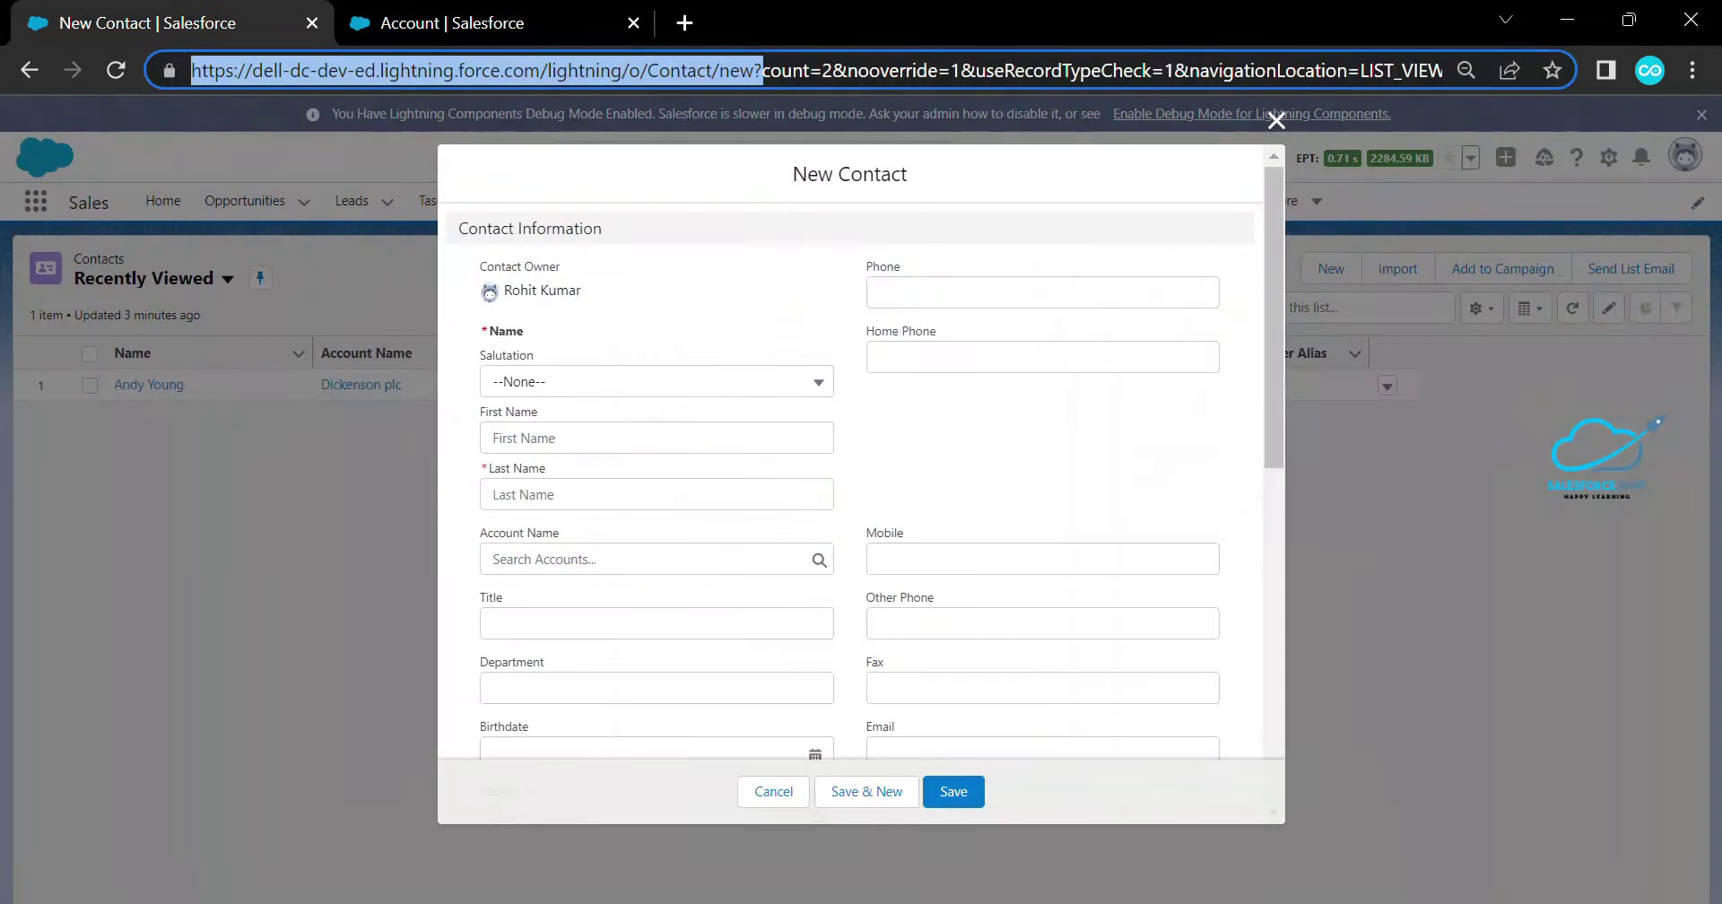
click(1275, 120)
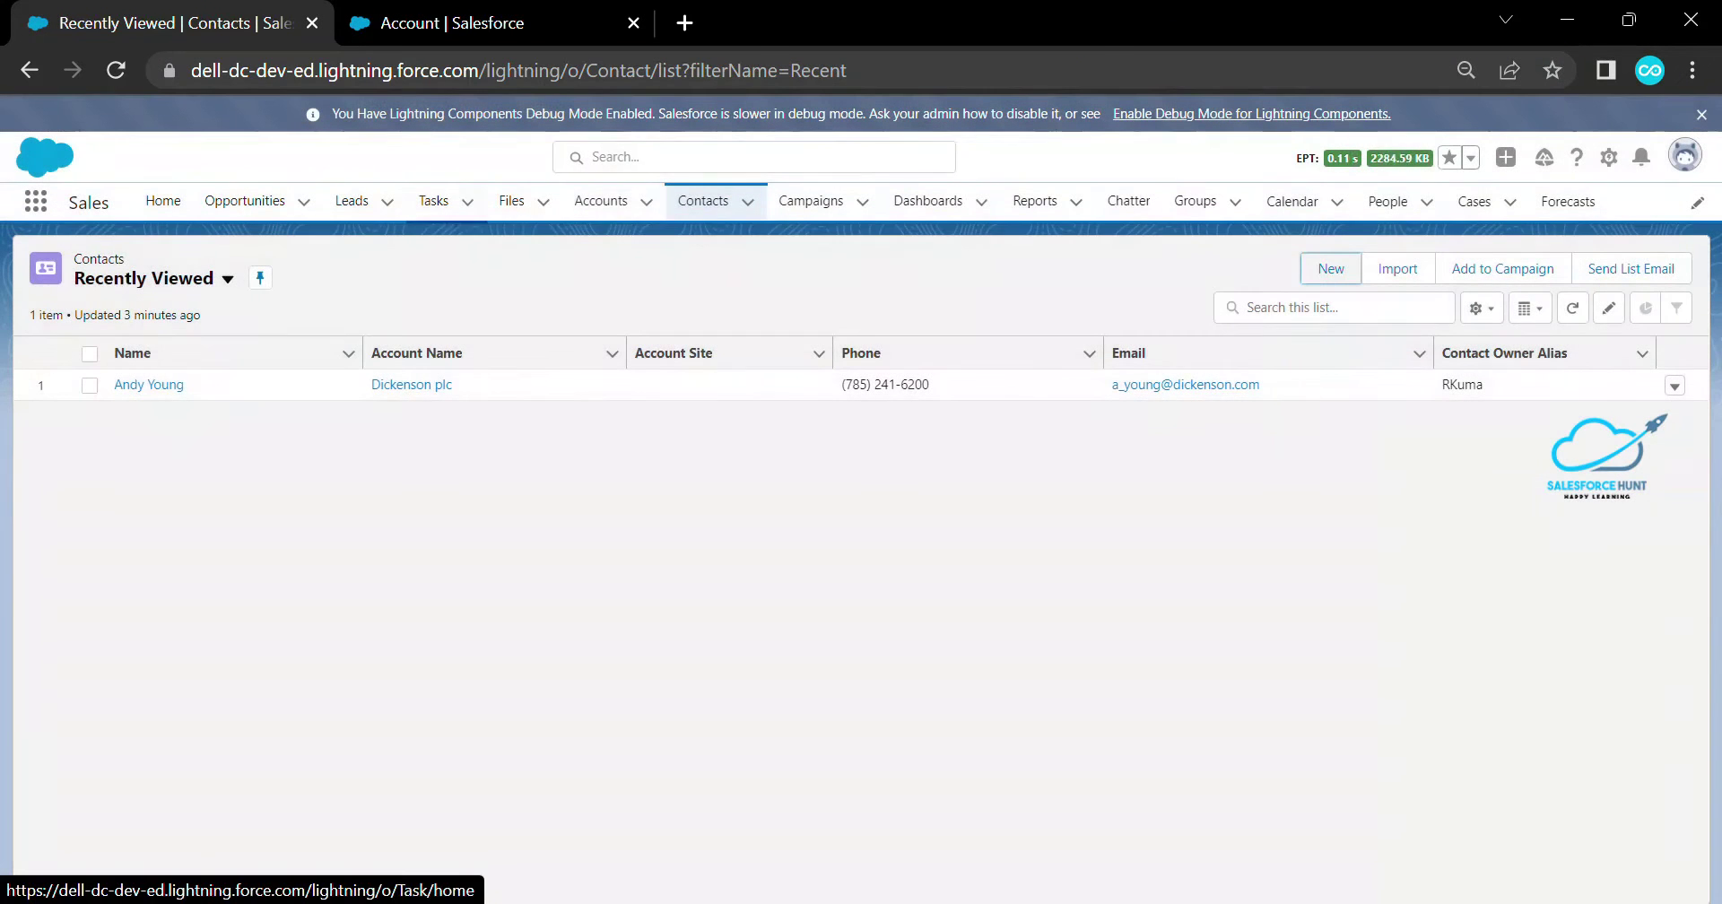
click(601, 201)
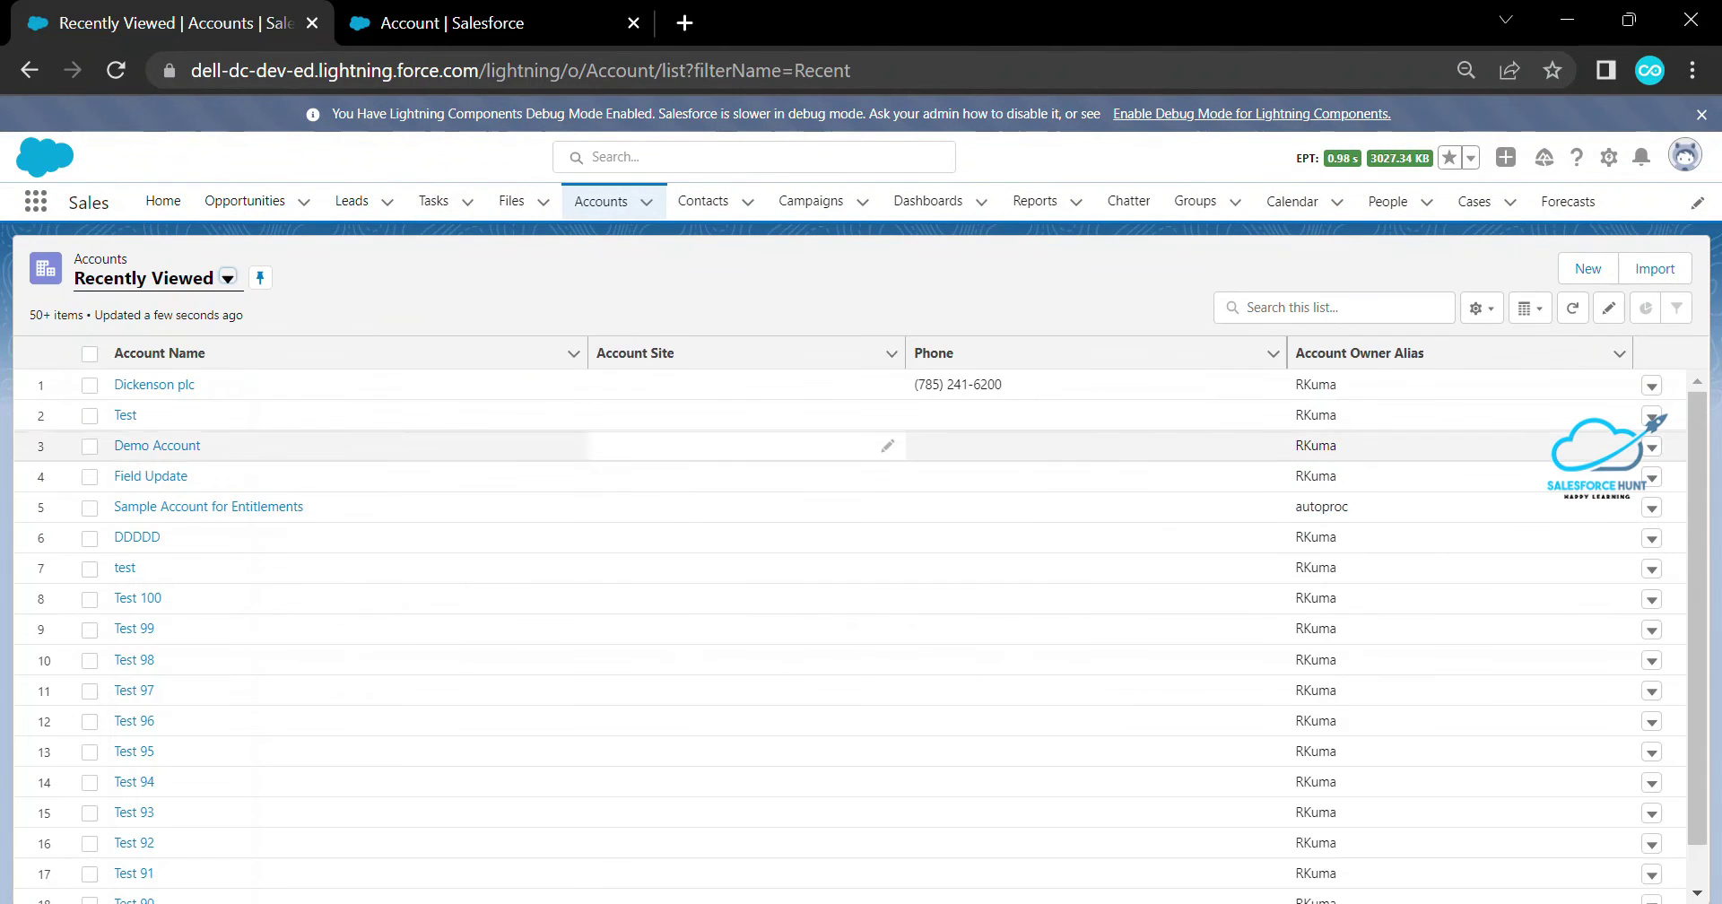
click(154, 385)
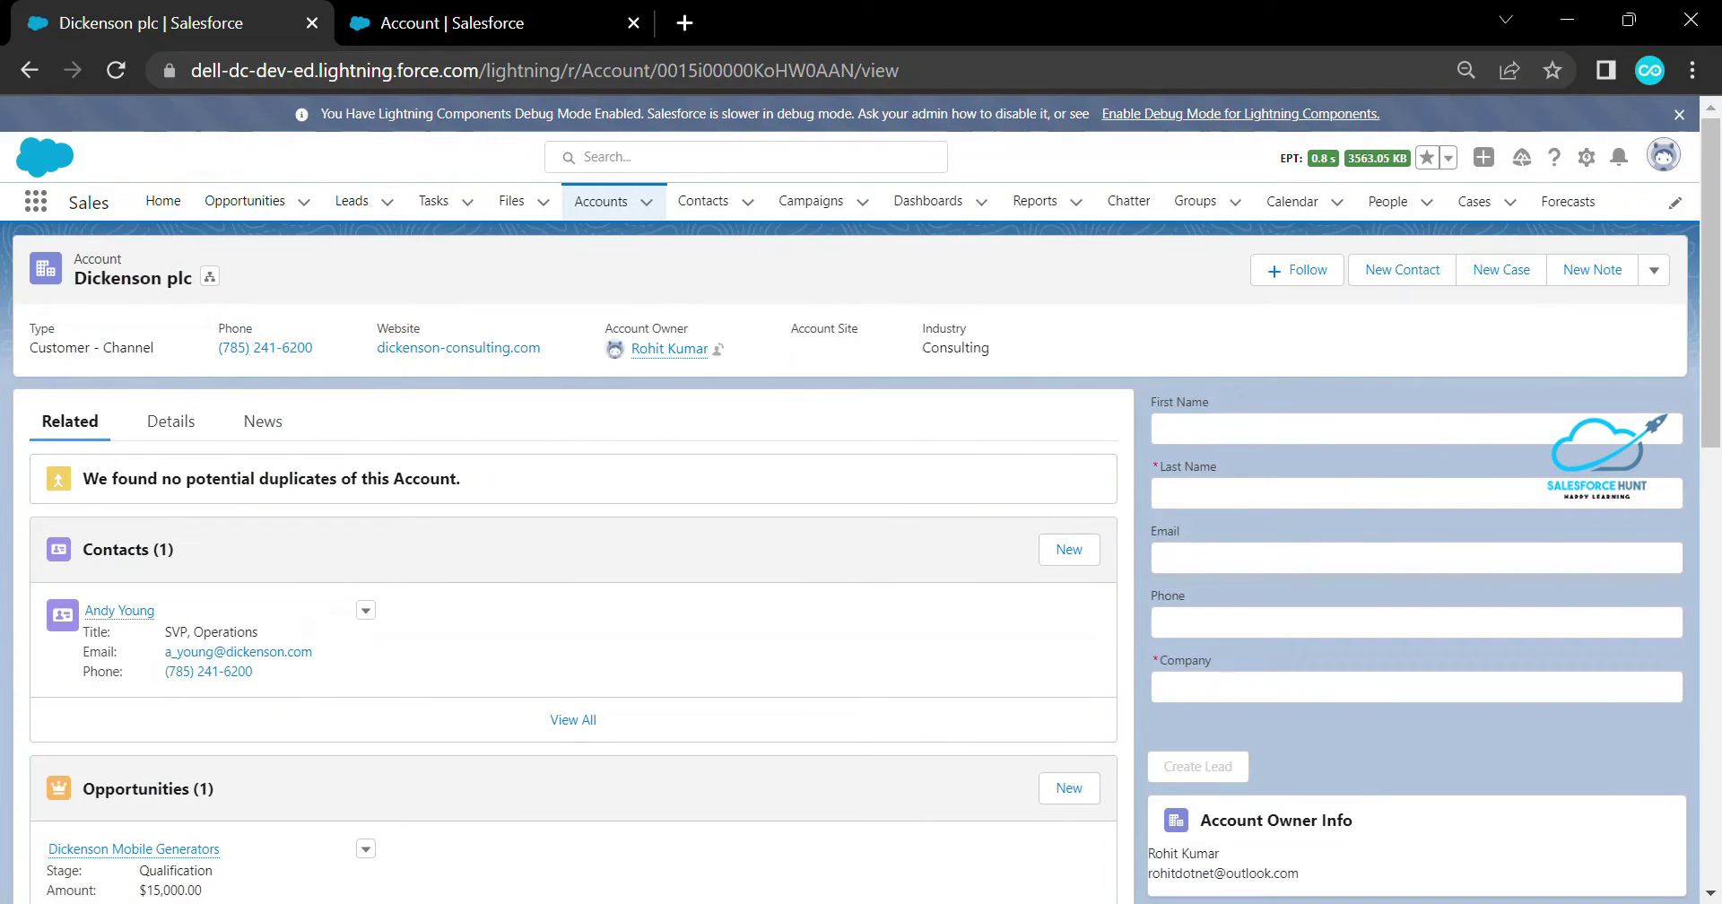
key(F5)
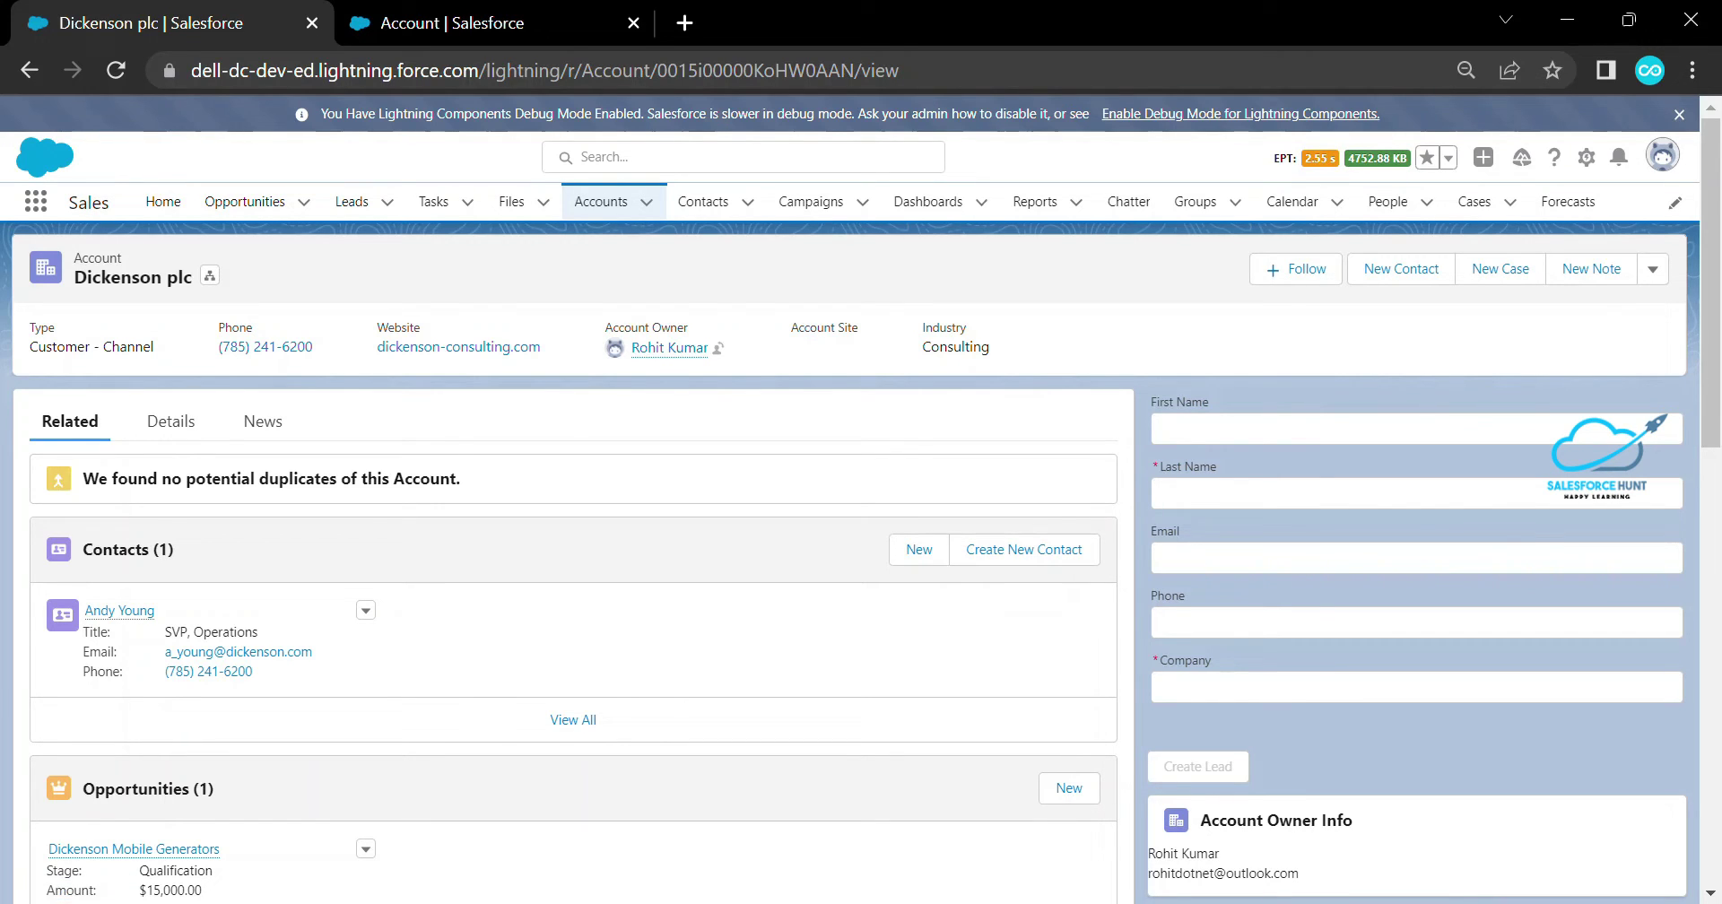
Test Create New Contact from the account's Contacts related list and examine the prefilled Last Name and Phone fields
click(1023, 549)
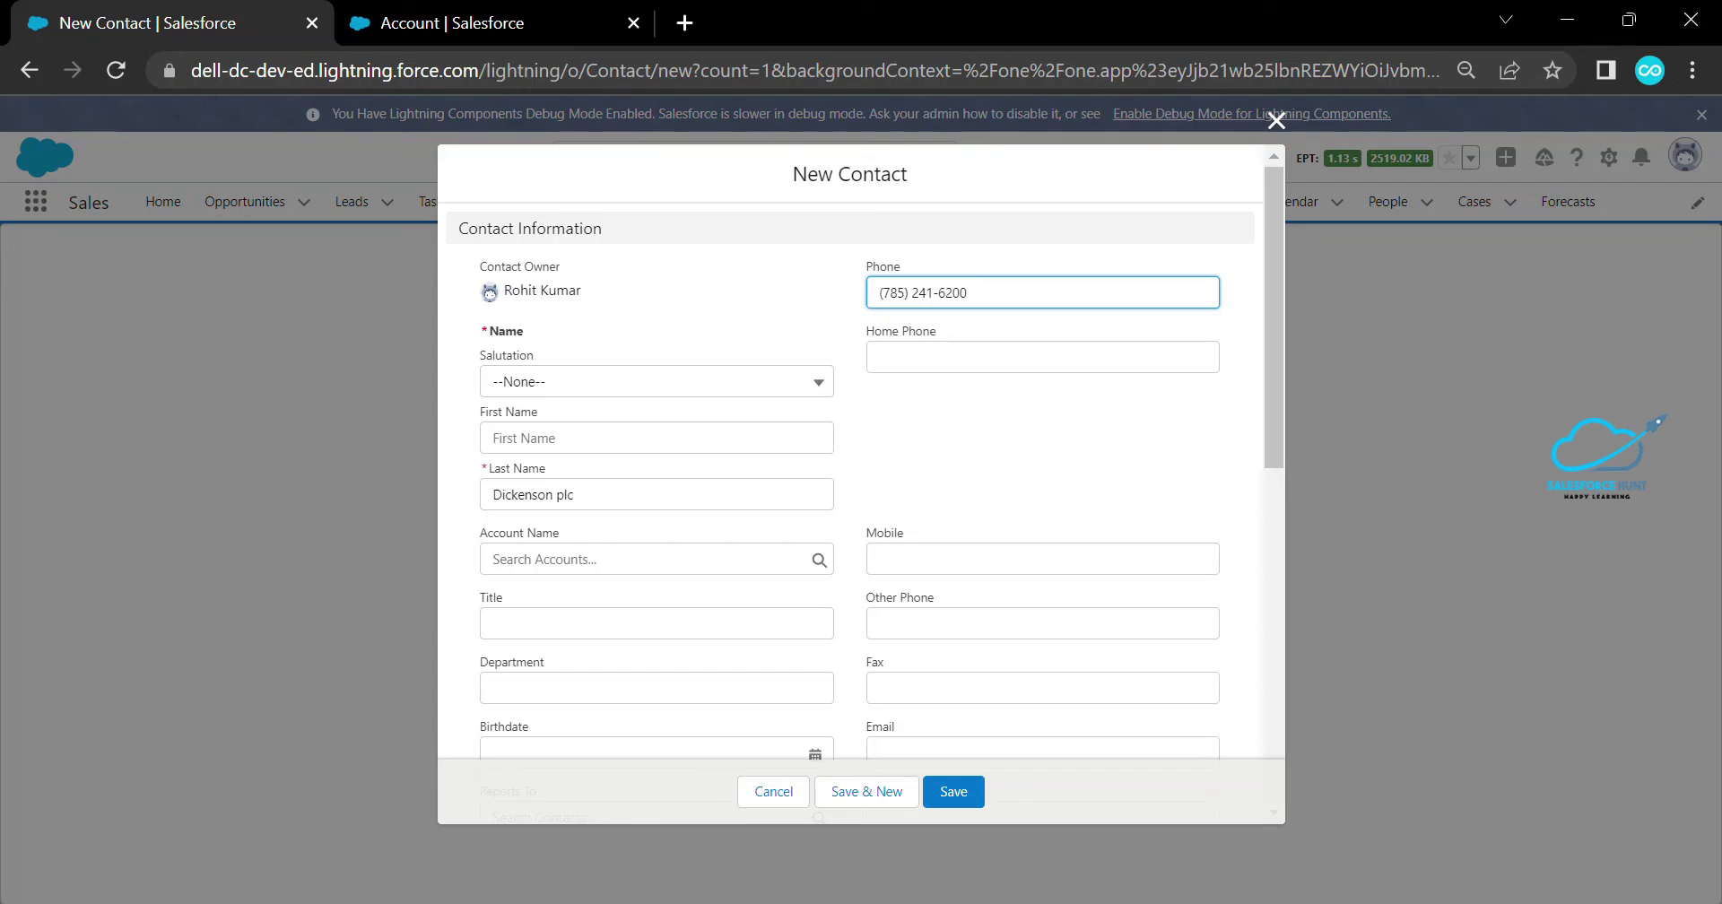
mouse_move(857, 243)
mouse_down()
mouse_move(971, 321)
mouse_move(1026, 321)
mouse_up()
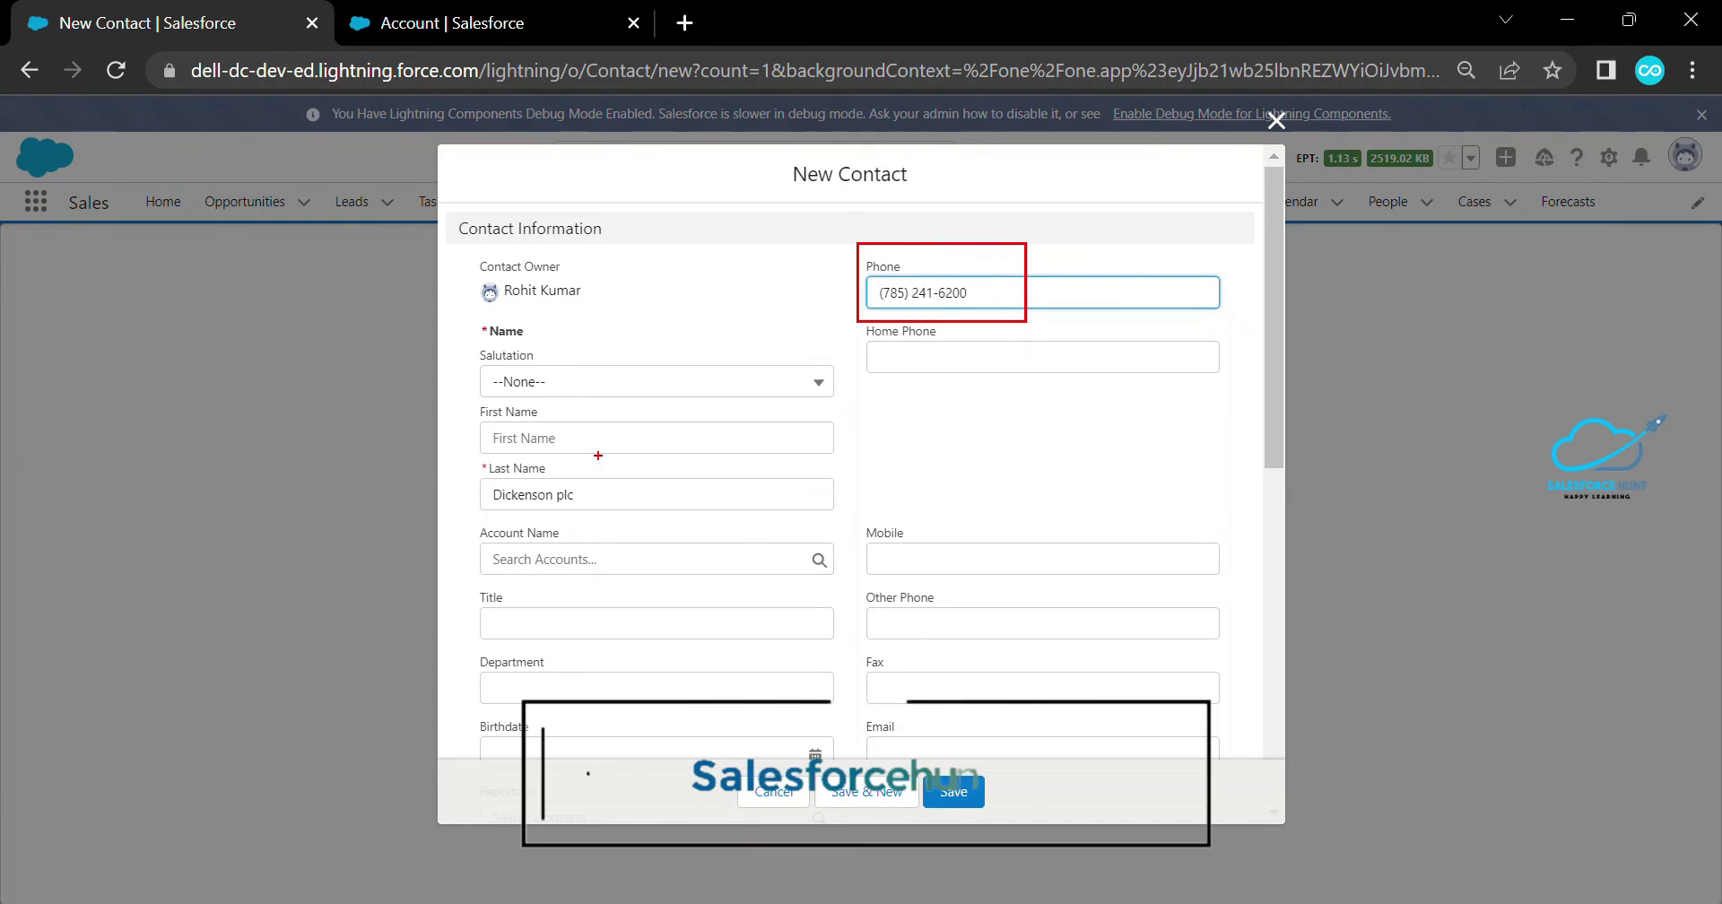
mouse_move(450, 451)
mouse_down()
mouse_move(505, 514)
mouse_move(877, 528)
mouse_up()
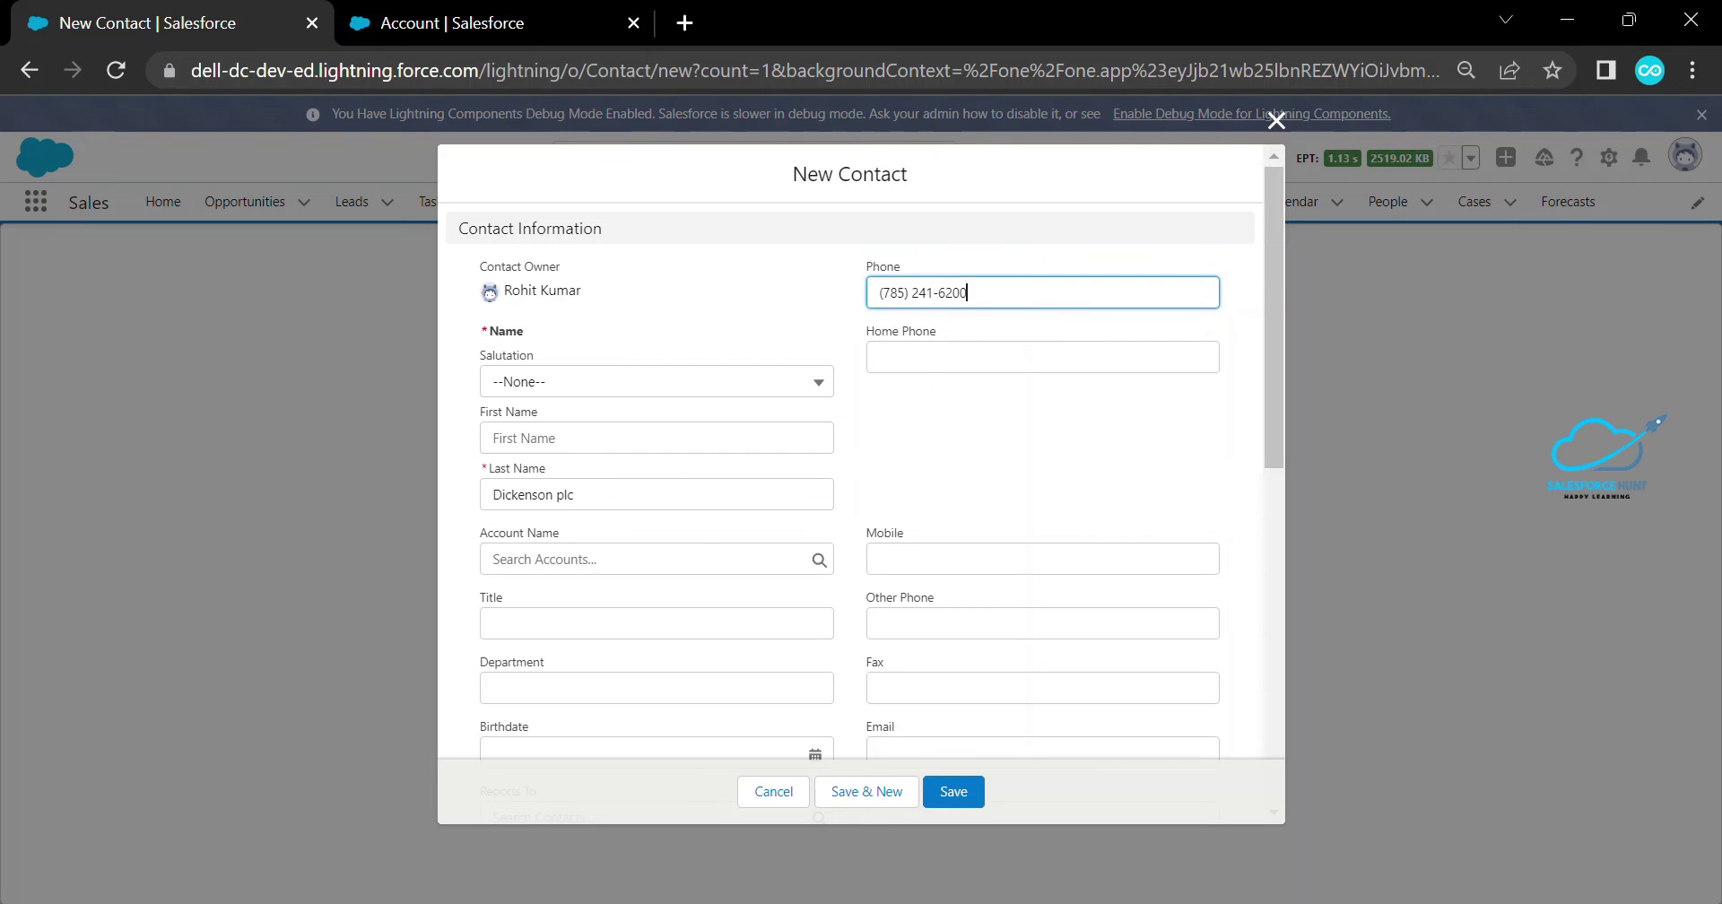
key(ctrl+a)
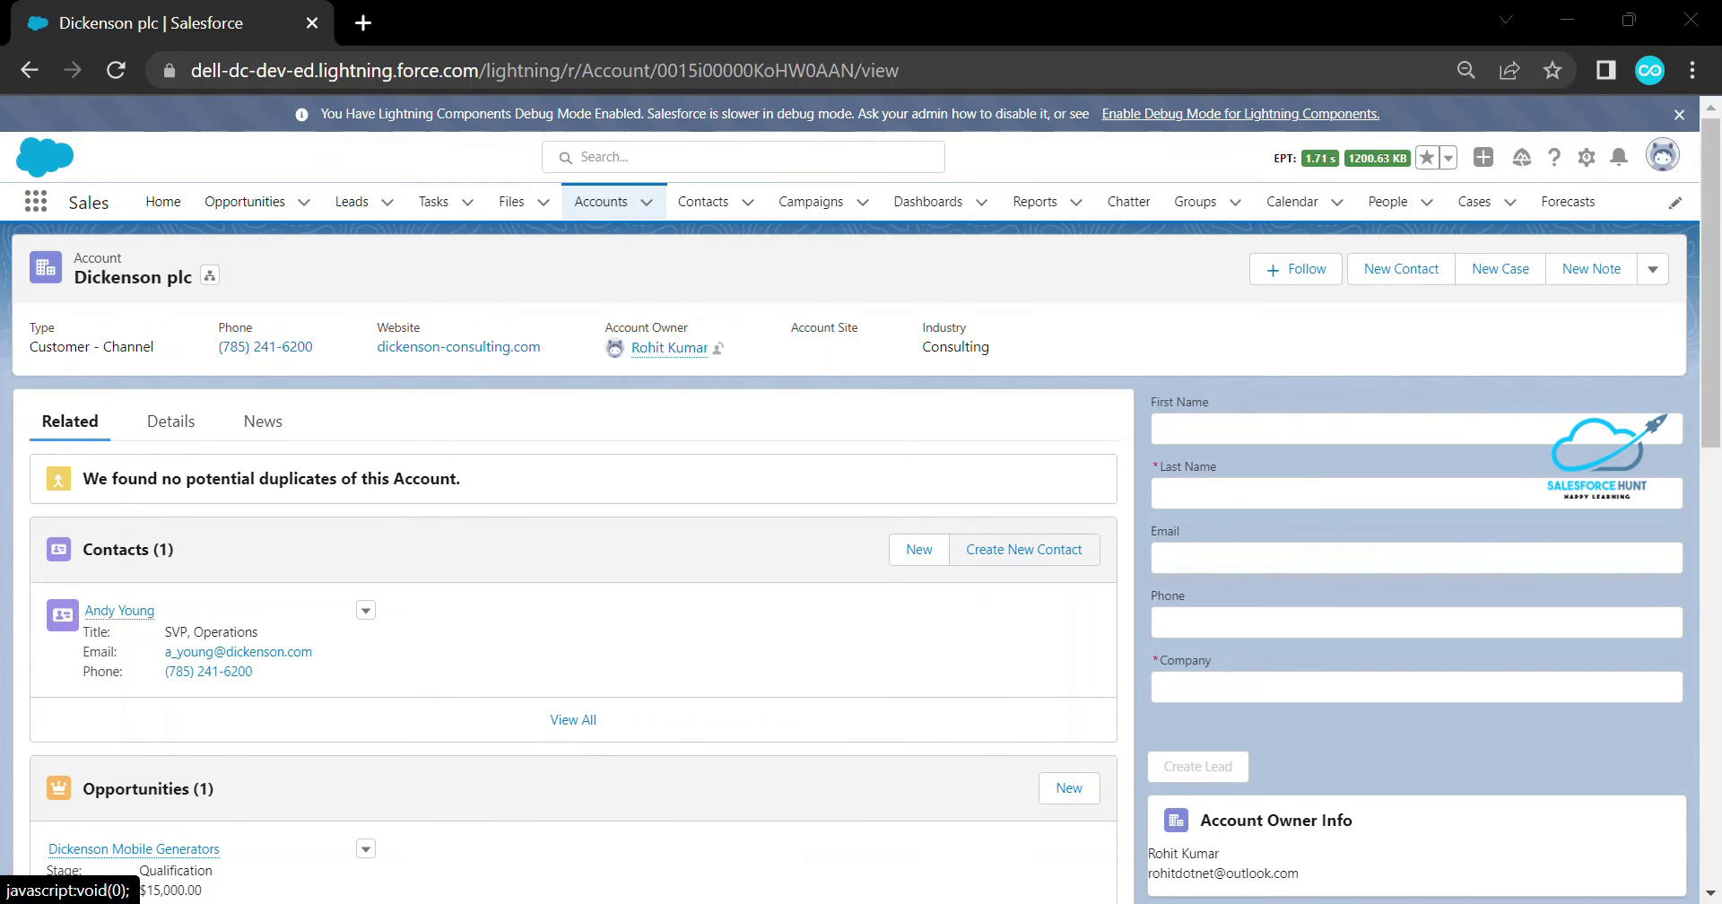
Reopen the custom Create New Contact form from the account, inspect its Last Name and Phone defaults, and close the form
click(1023, 549)
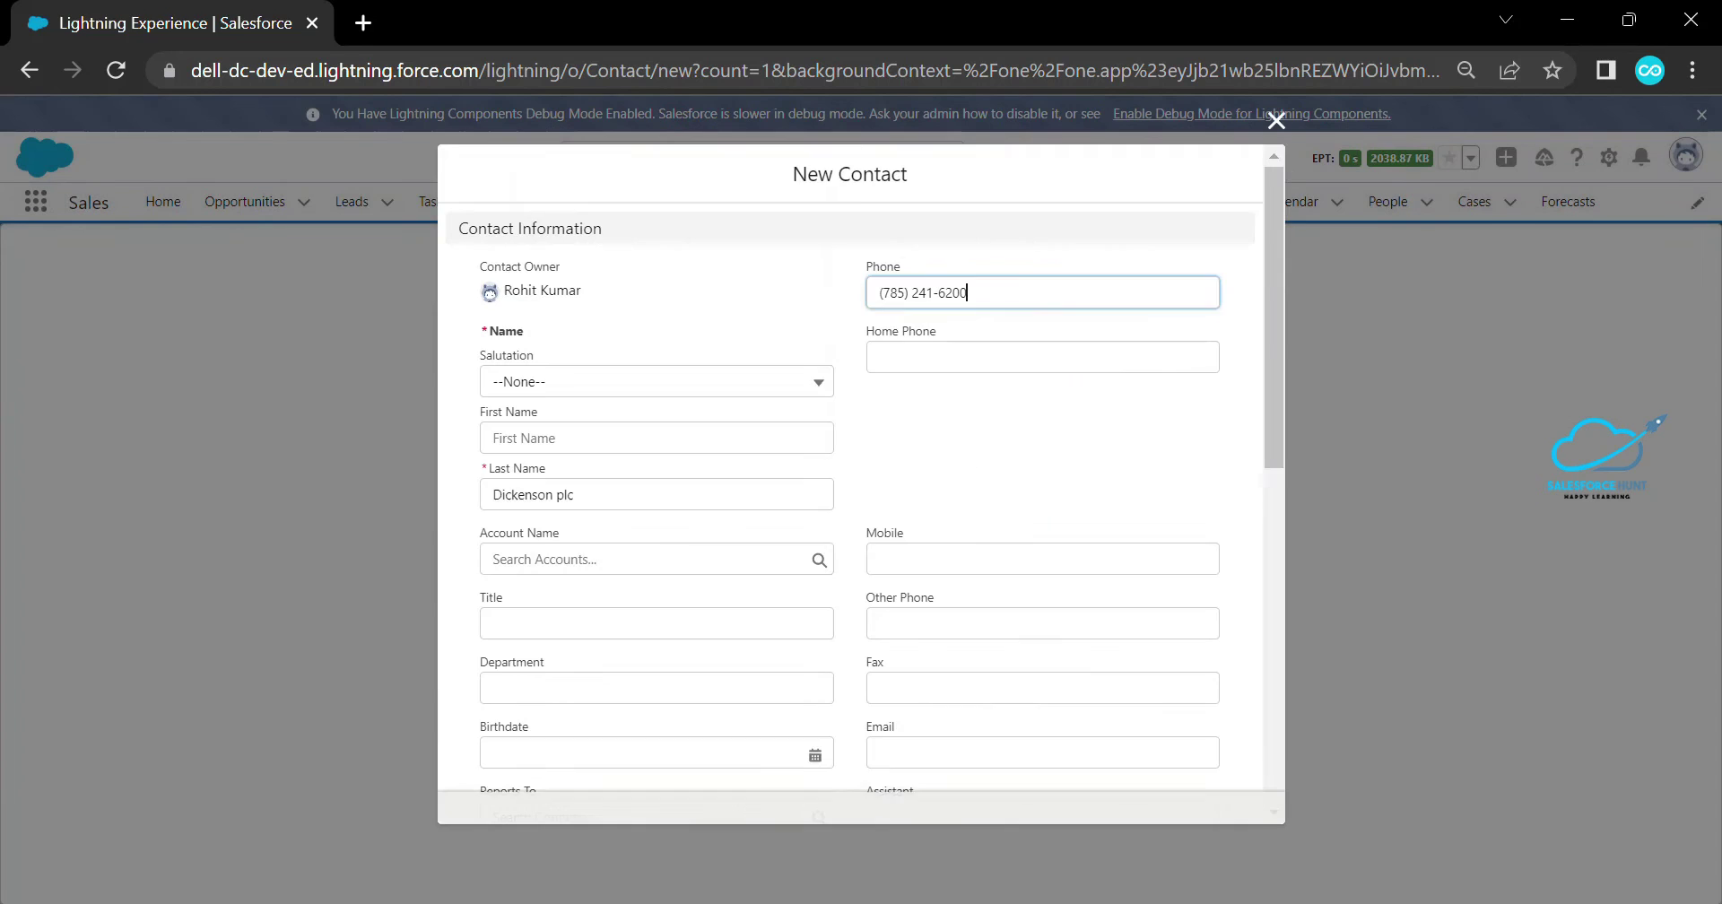
scroll(861, 451, down, 9)
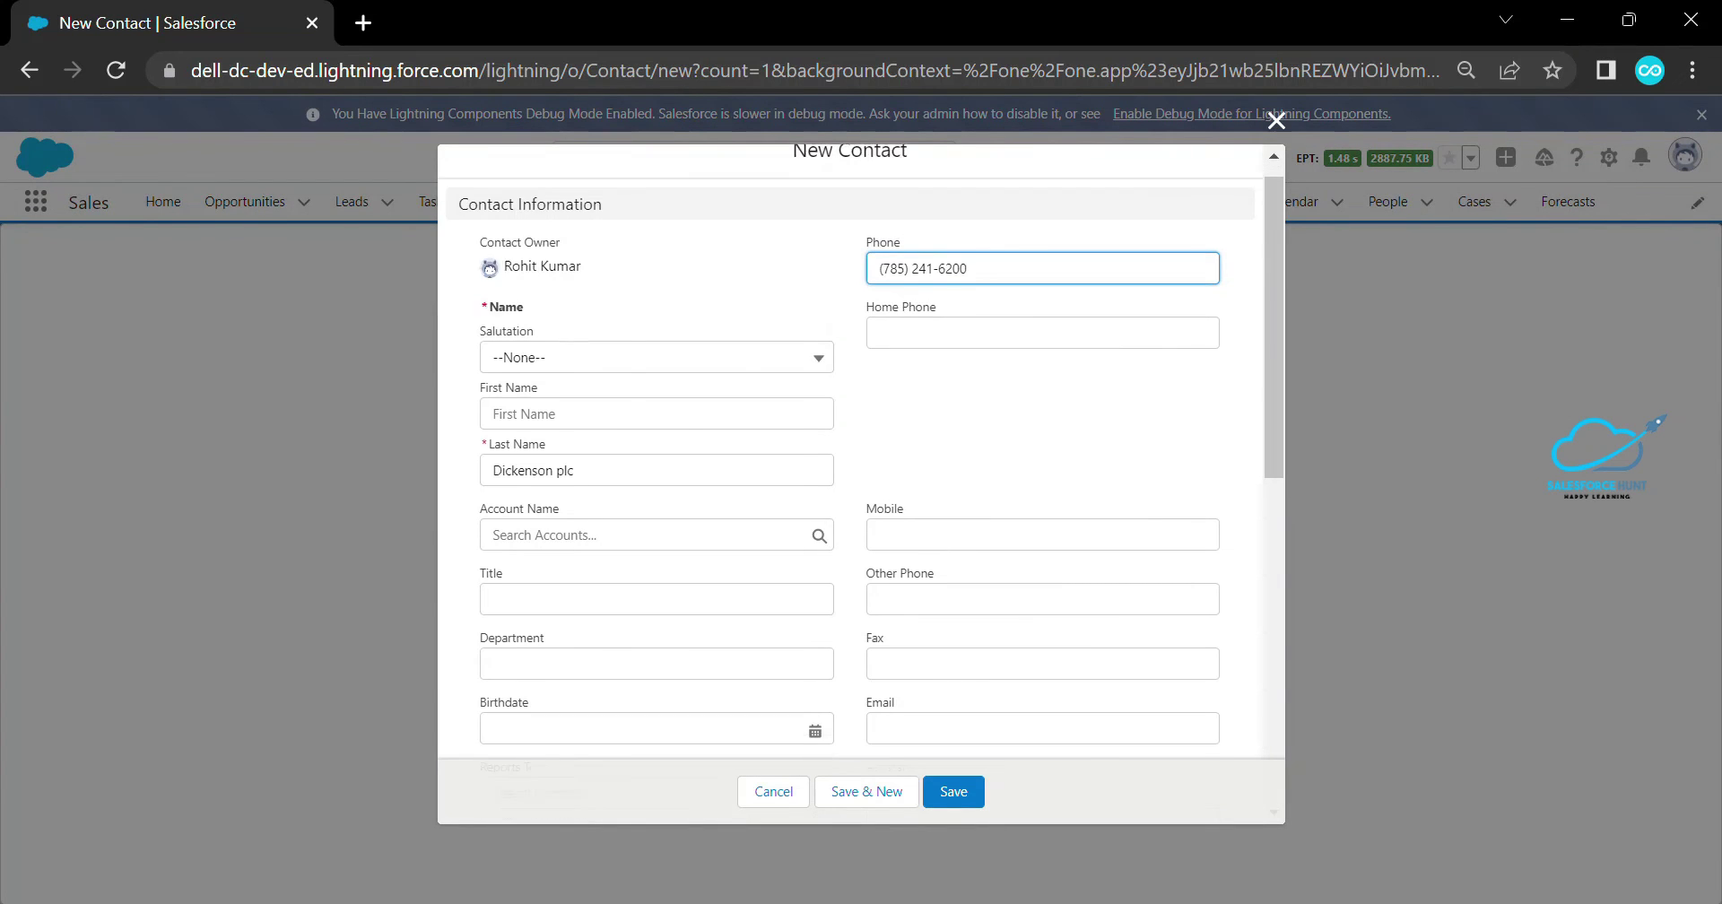
scroll(861, 452, up, 10)
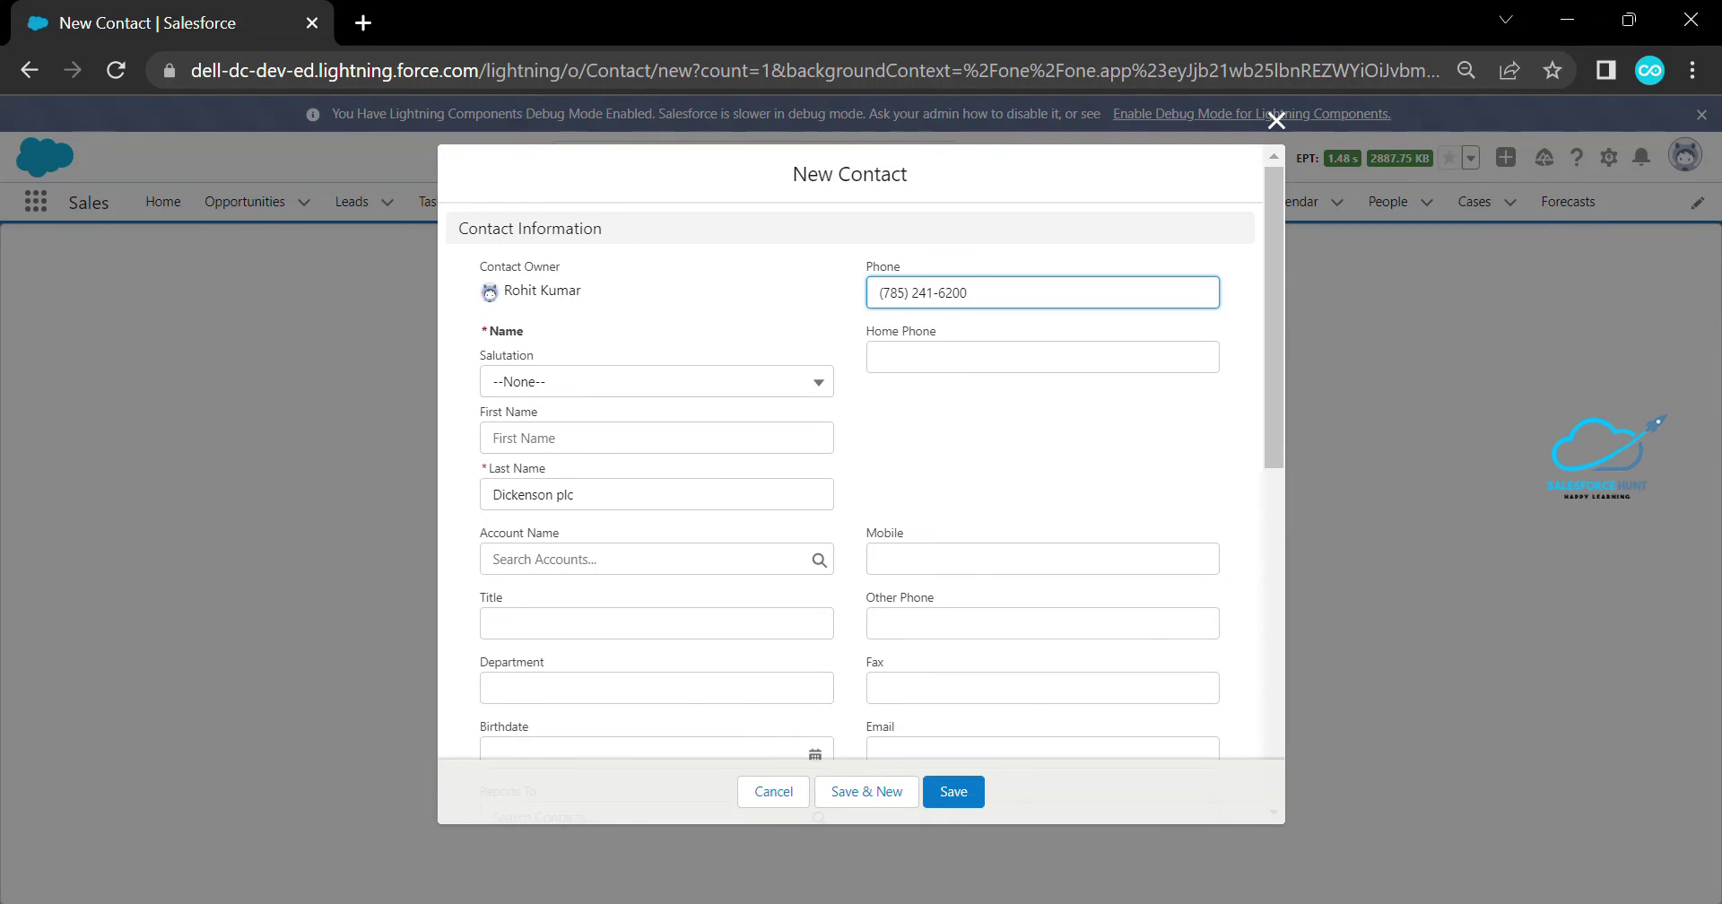
drag(518, 494, 492, 494)
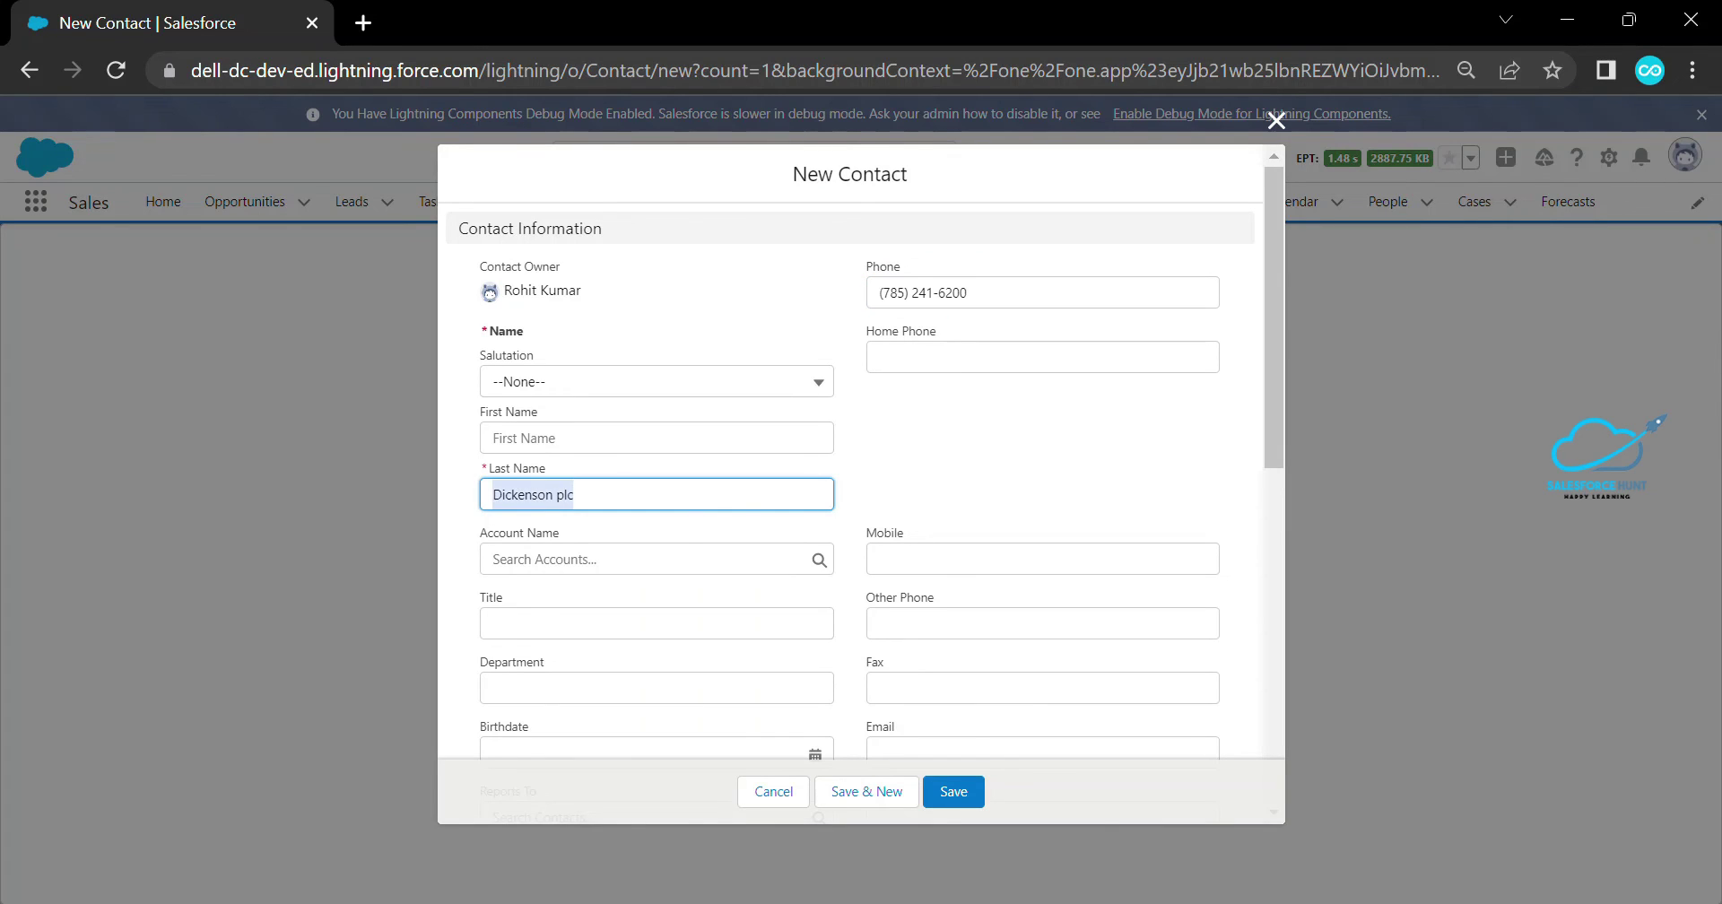
drag(967, 293, 878, 293)
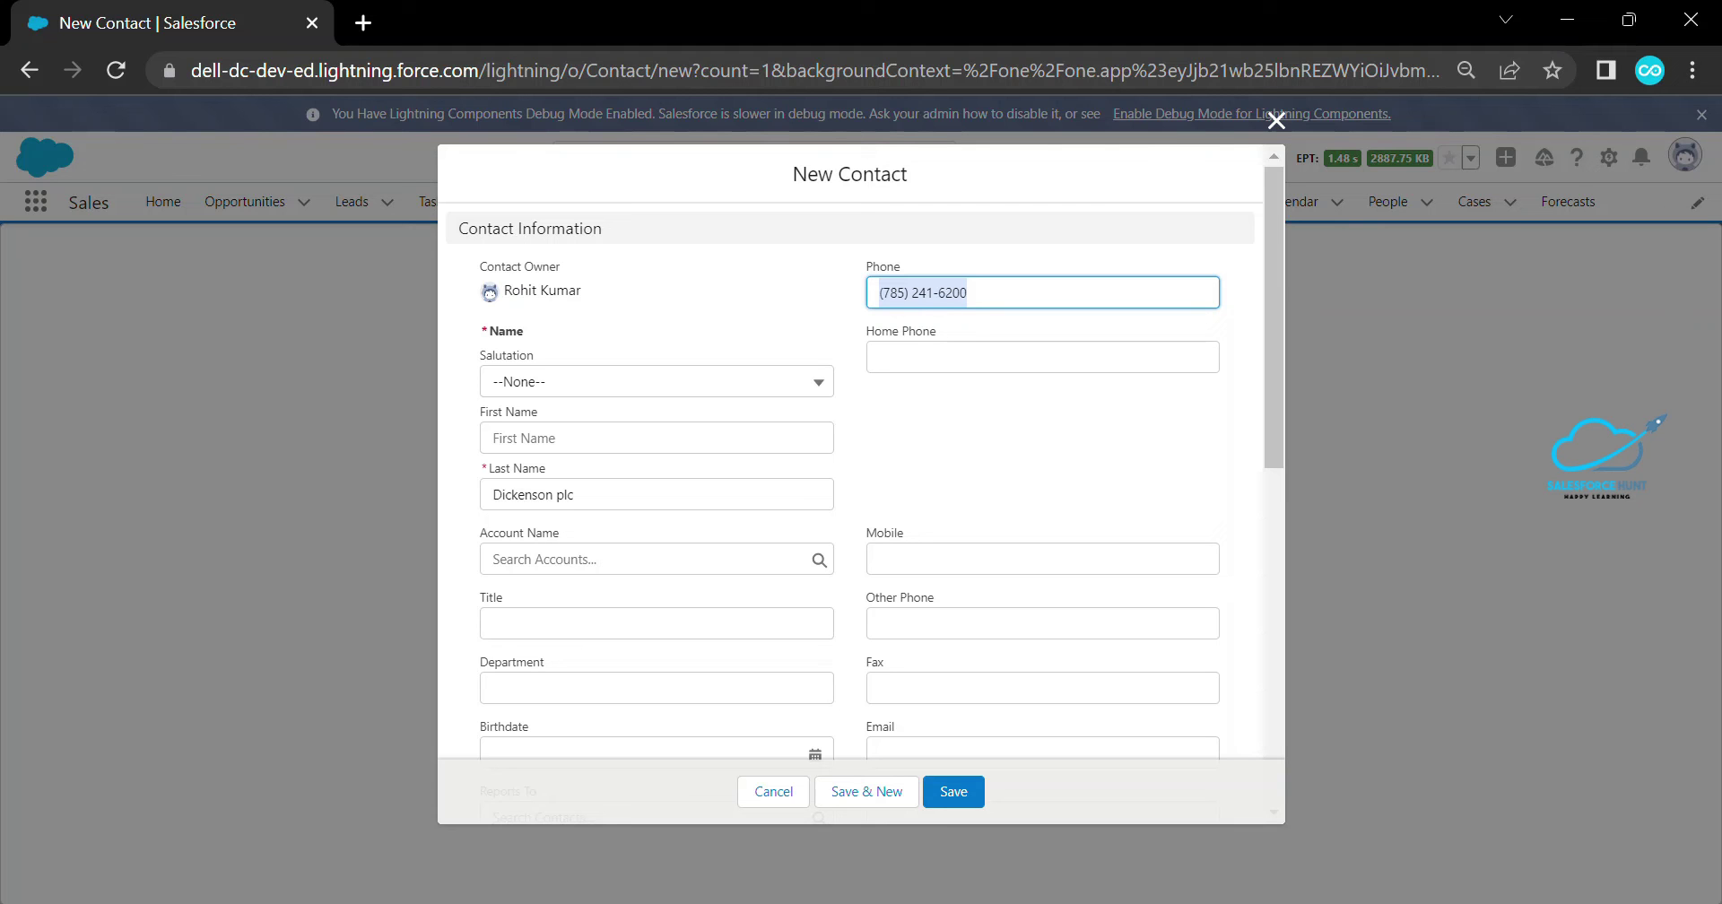
click(1276, 121)
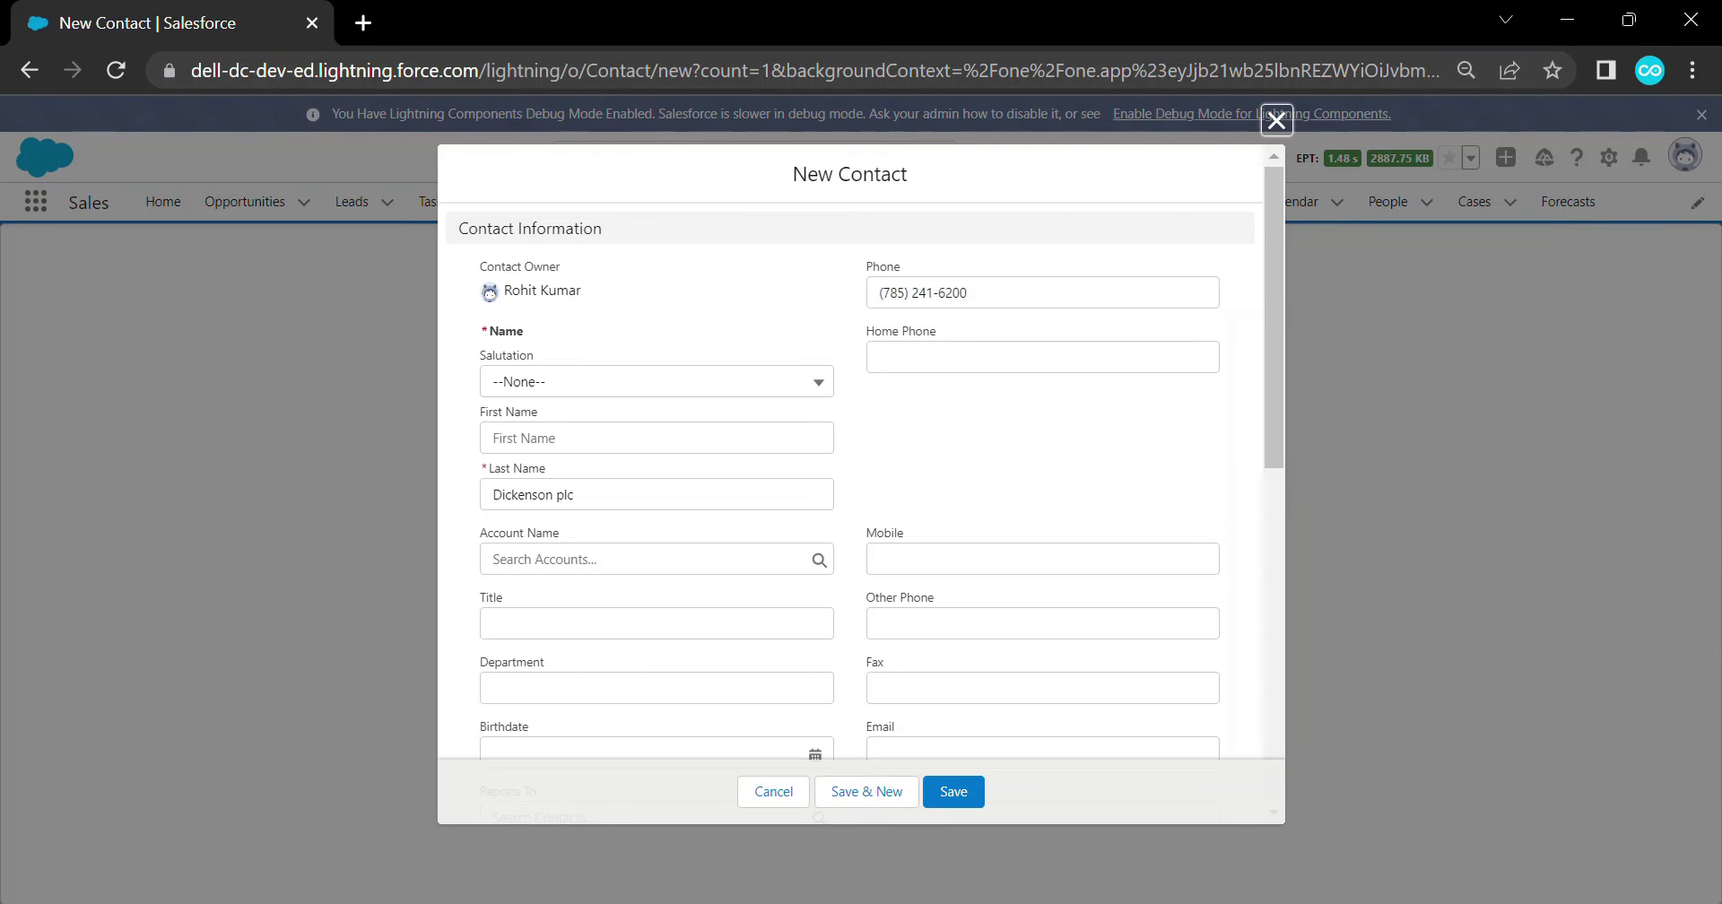
Go to the Contacts list and open the Contact object's Fields & Relationships in Setup
click(703, 201)
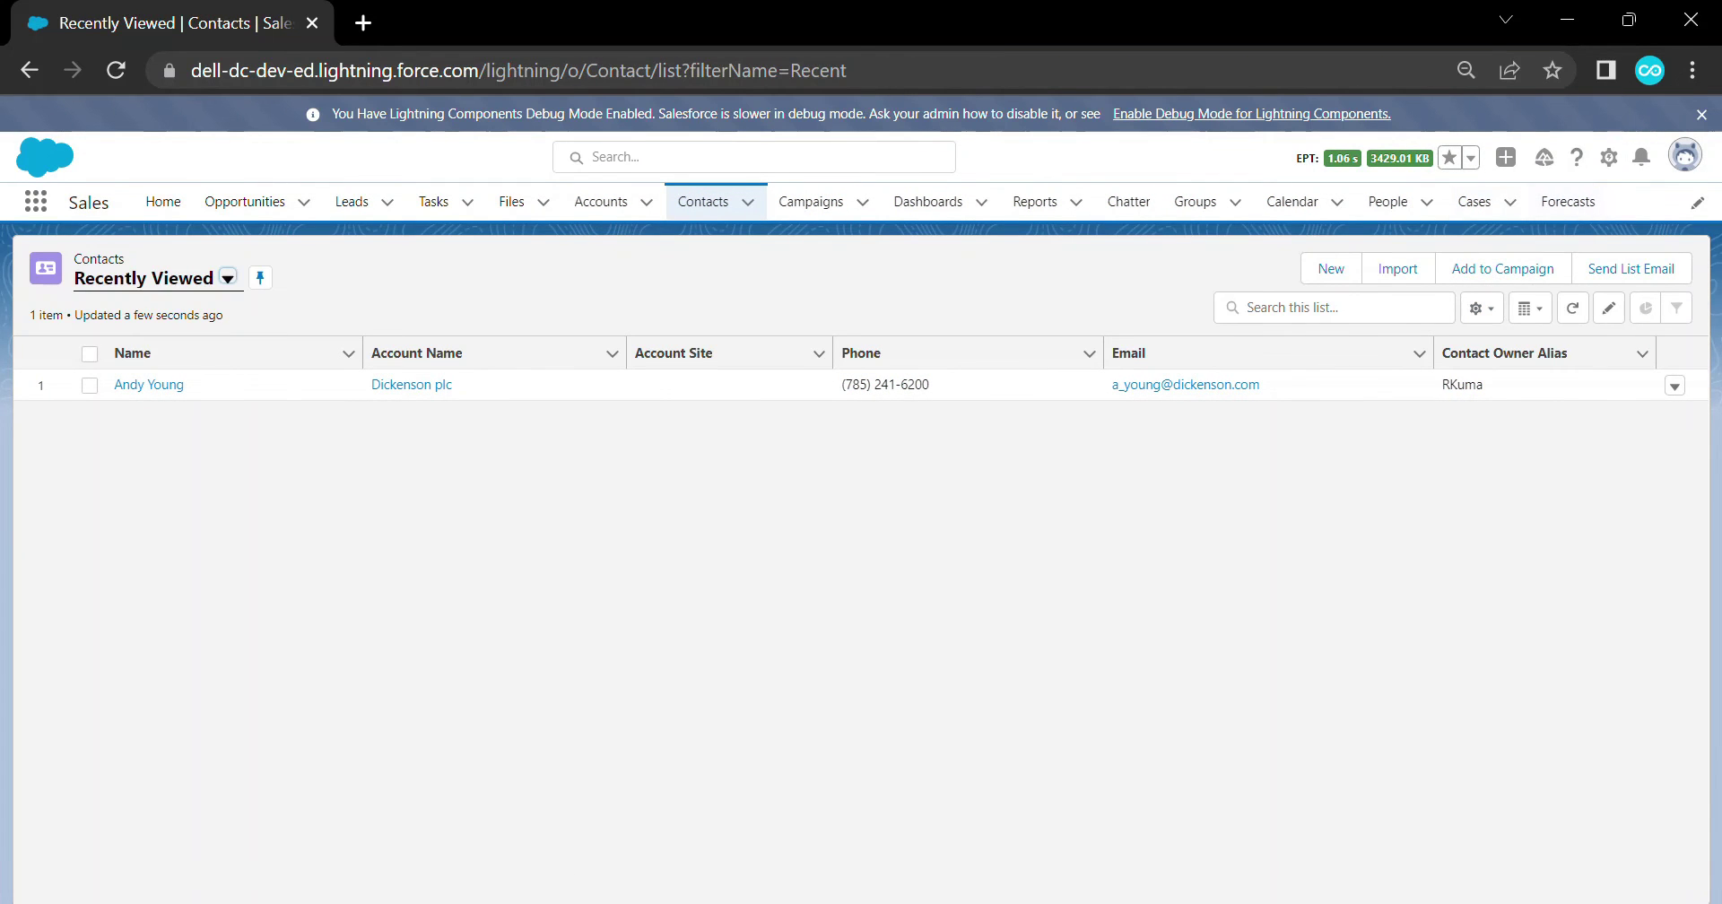
click(1608, 157)
click(1525, 390)
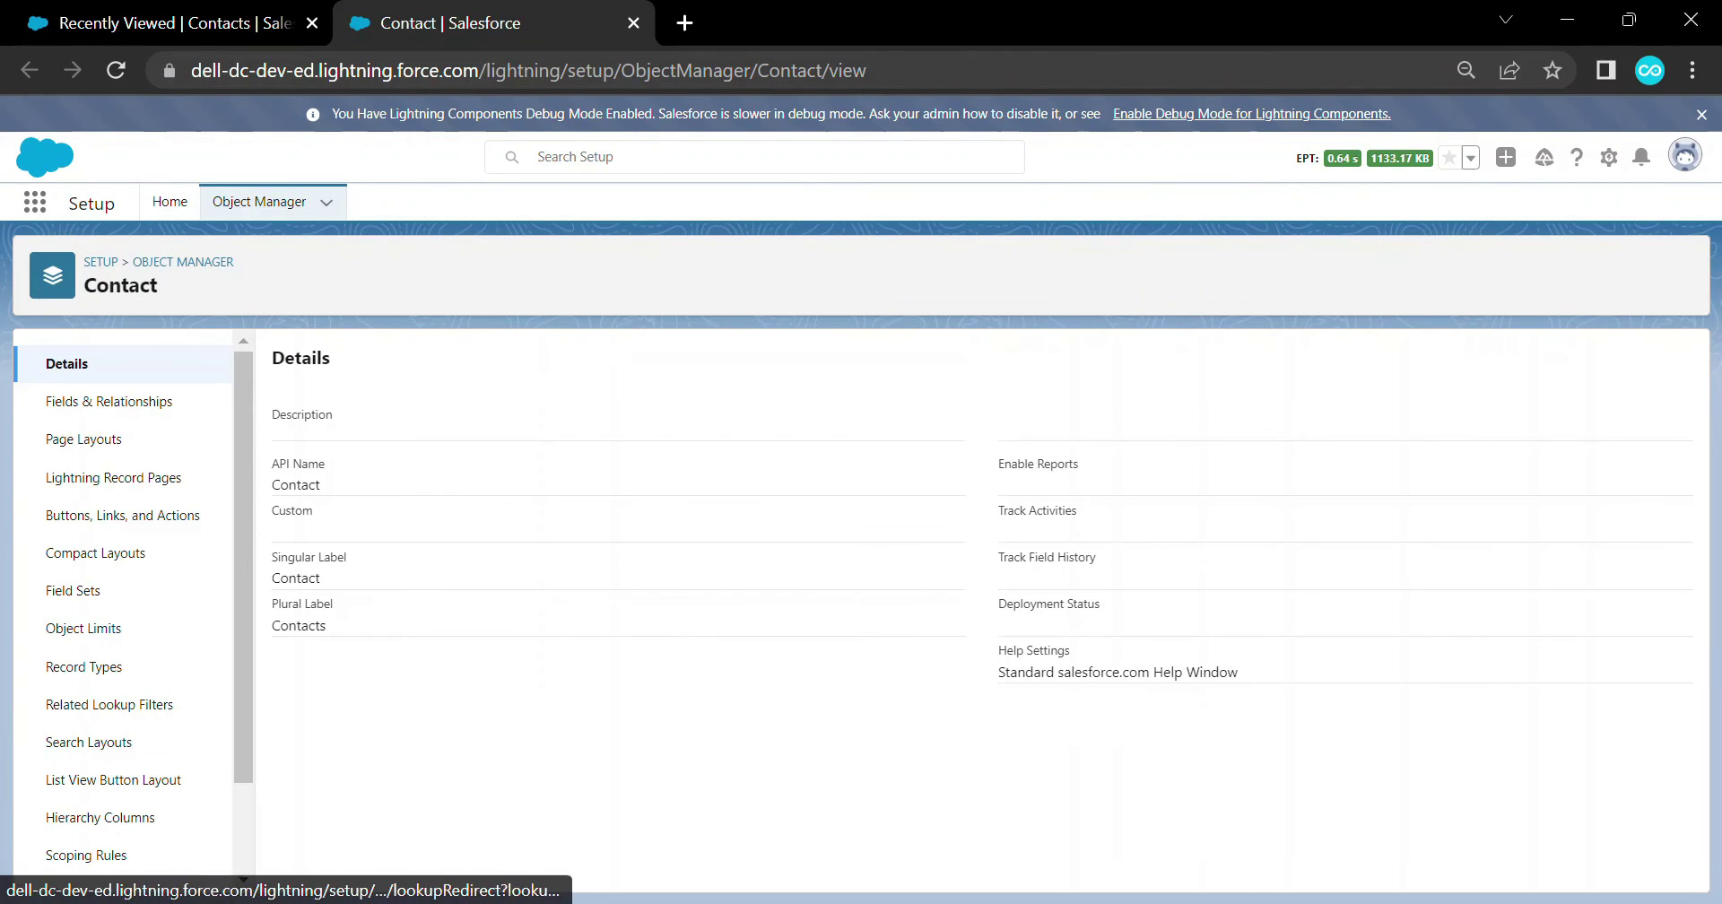
click(113, 401)
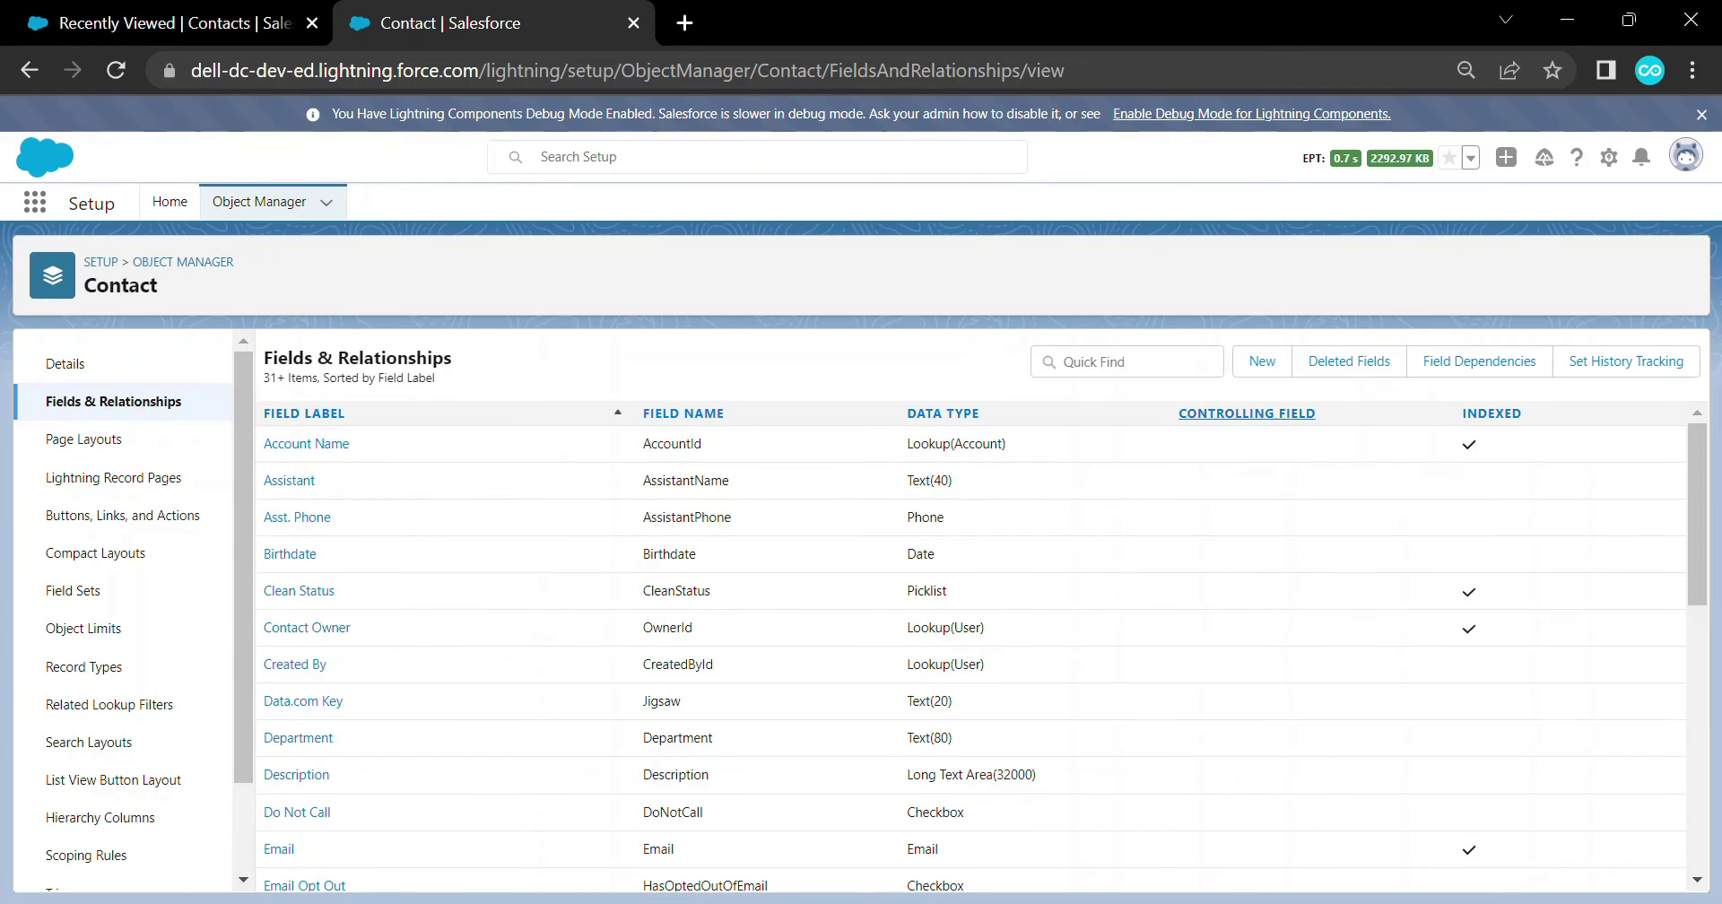
Create a URL custom field labelled Website on Contact with the default field-level security and page layouts, and look it up in the field list
click(1368, 361)
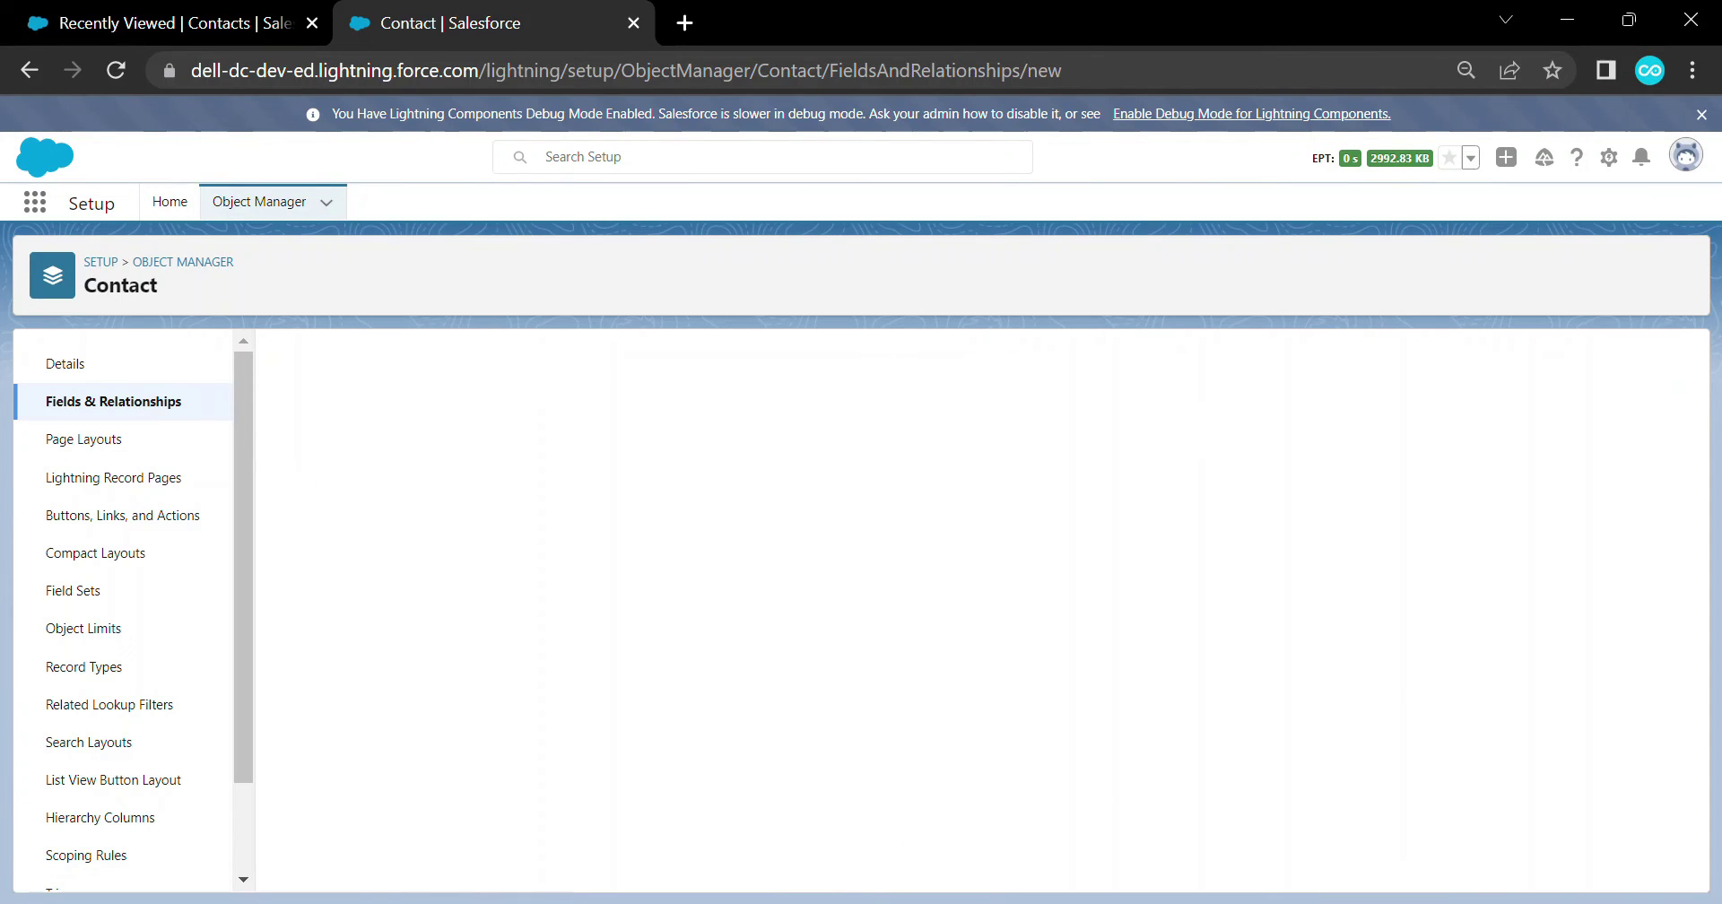
scroll(968, 610, down, 5)
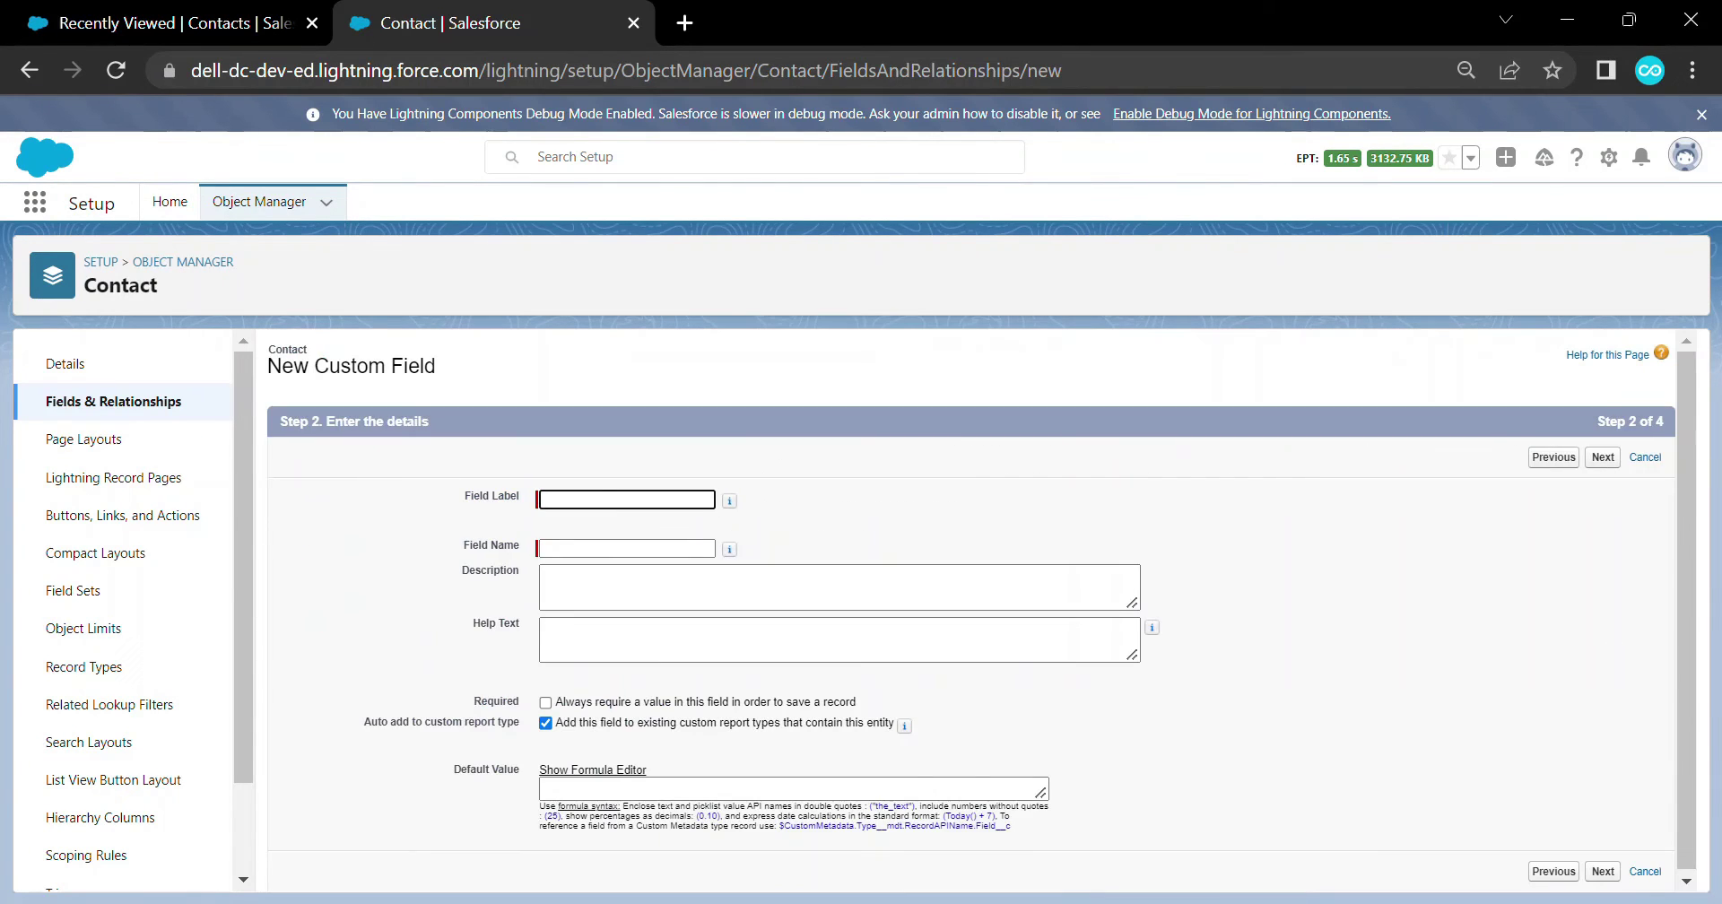
text(We)
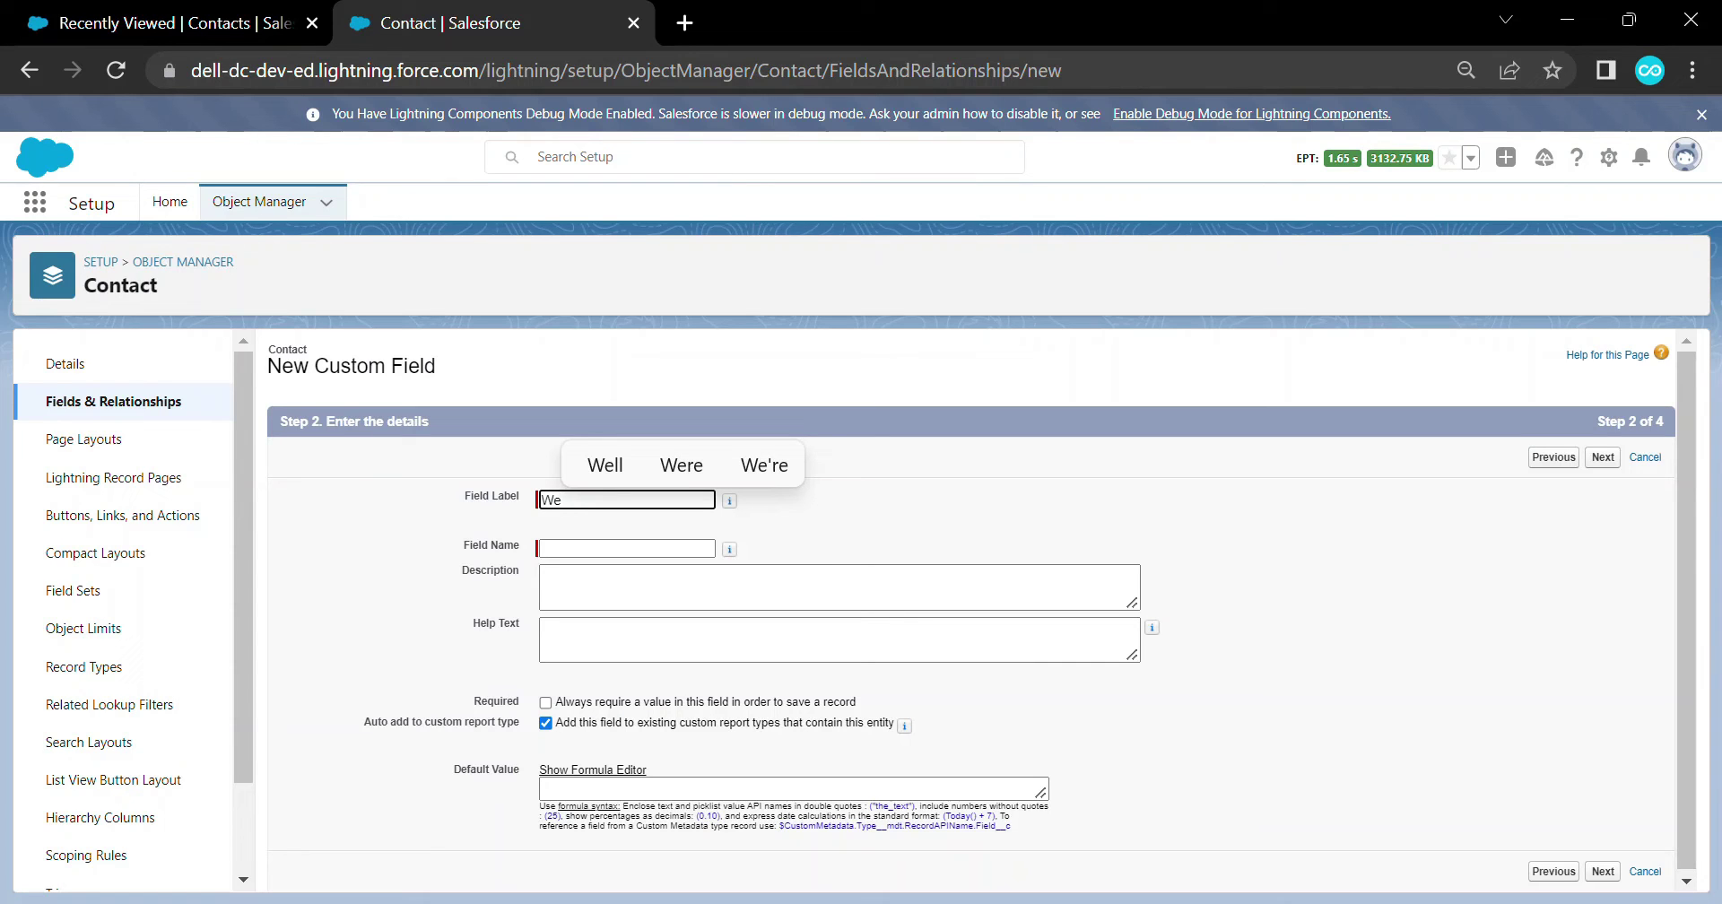
text(bsite)
key(Tab)
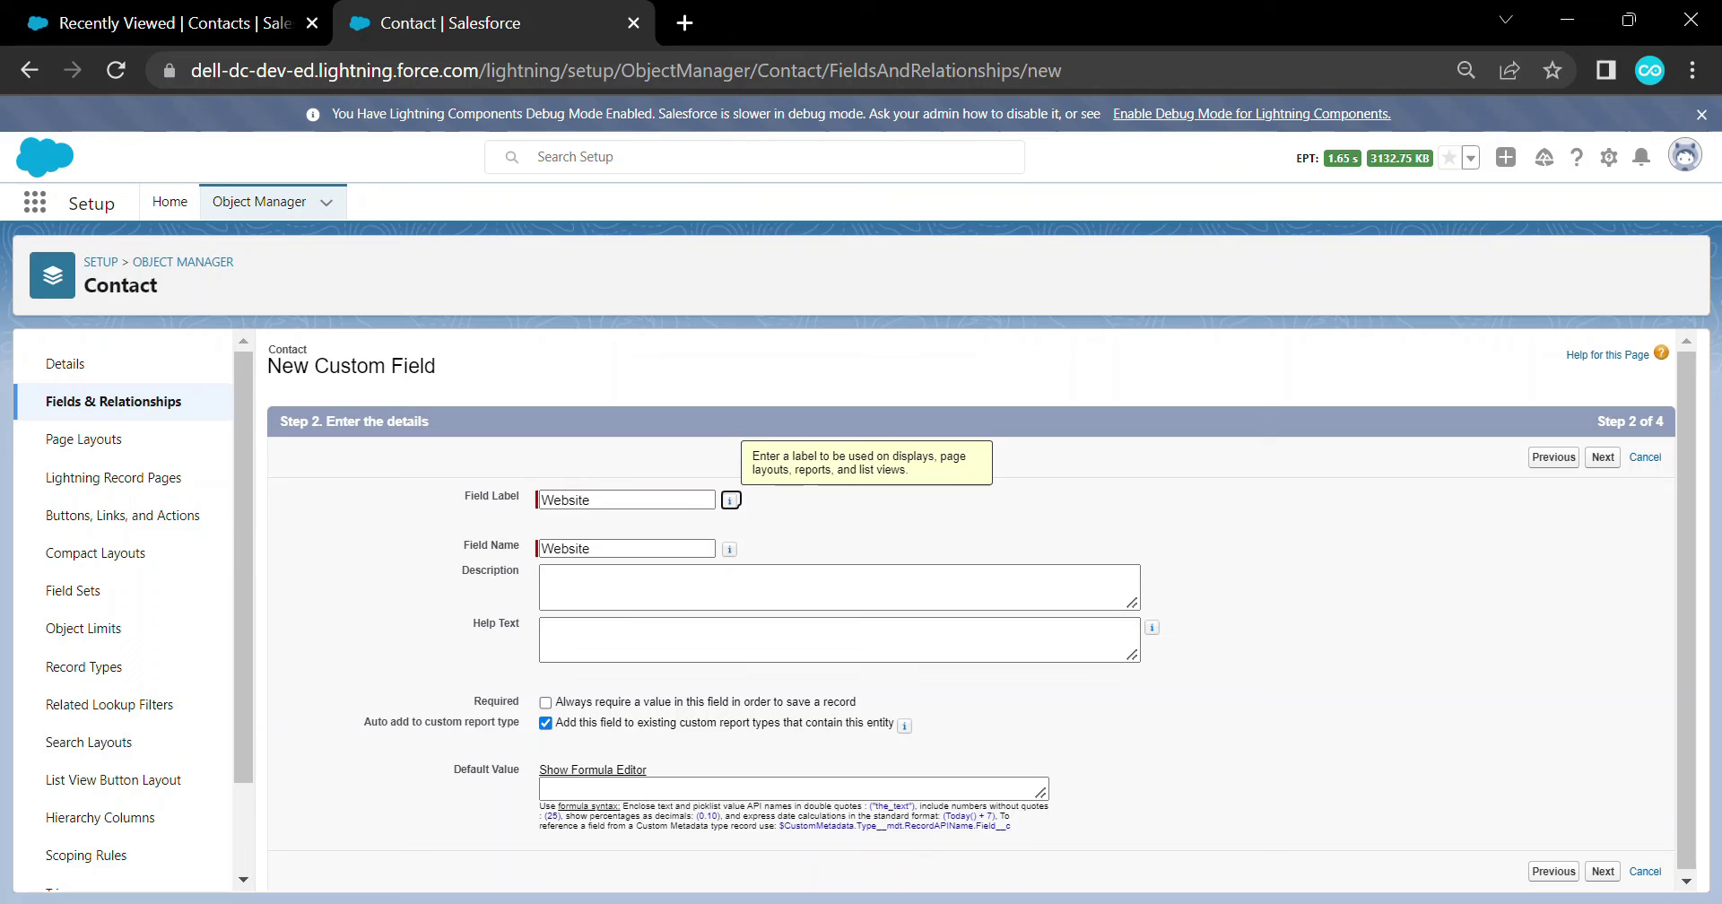
click(1602, 871)
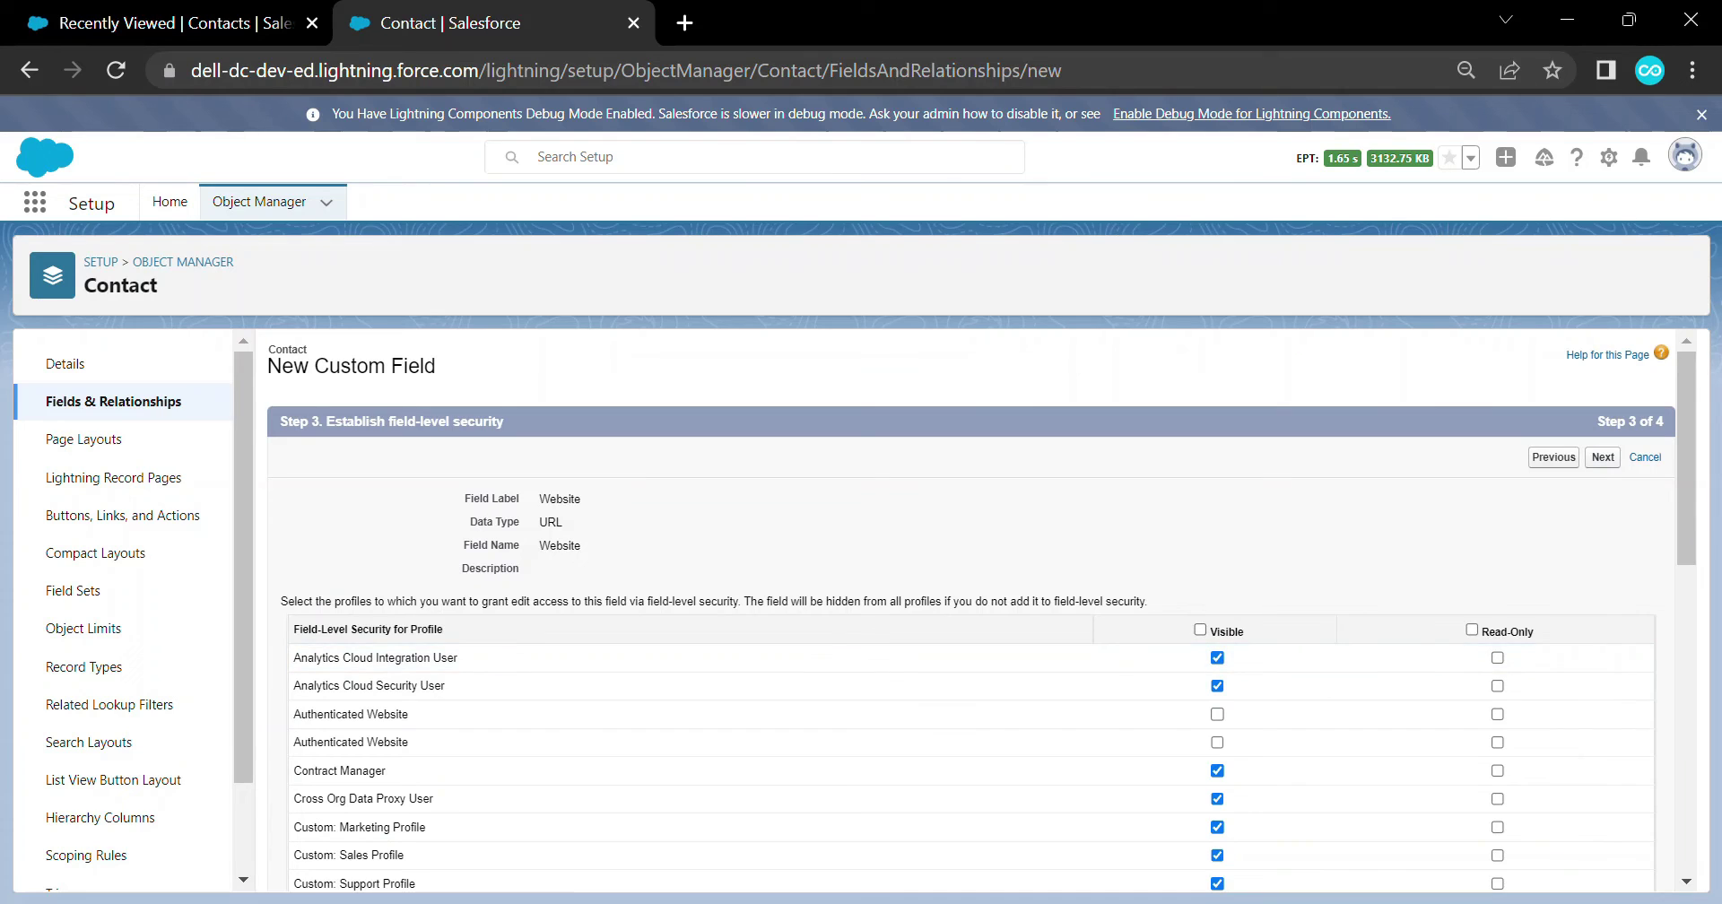
click(1602, 457)
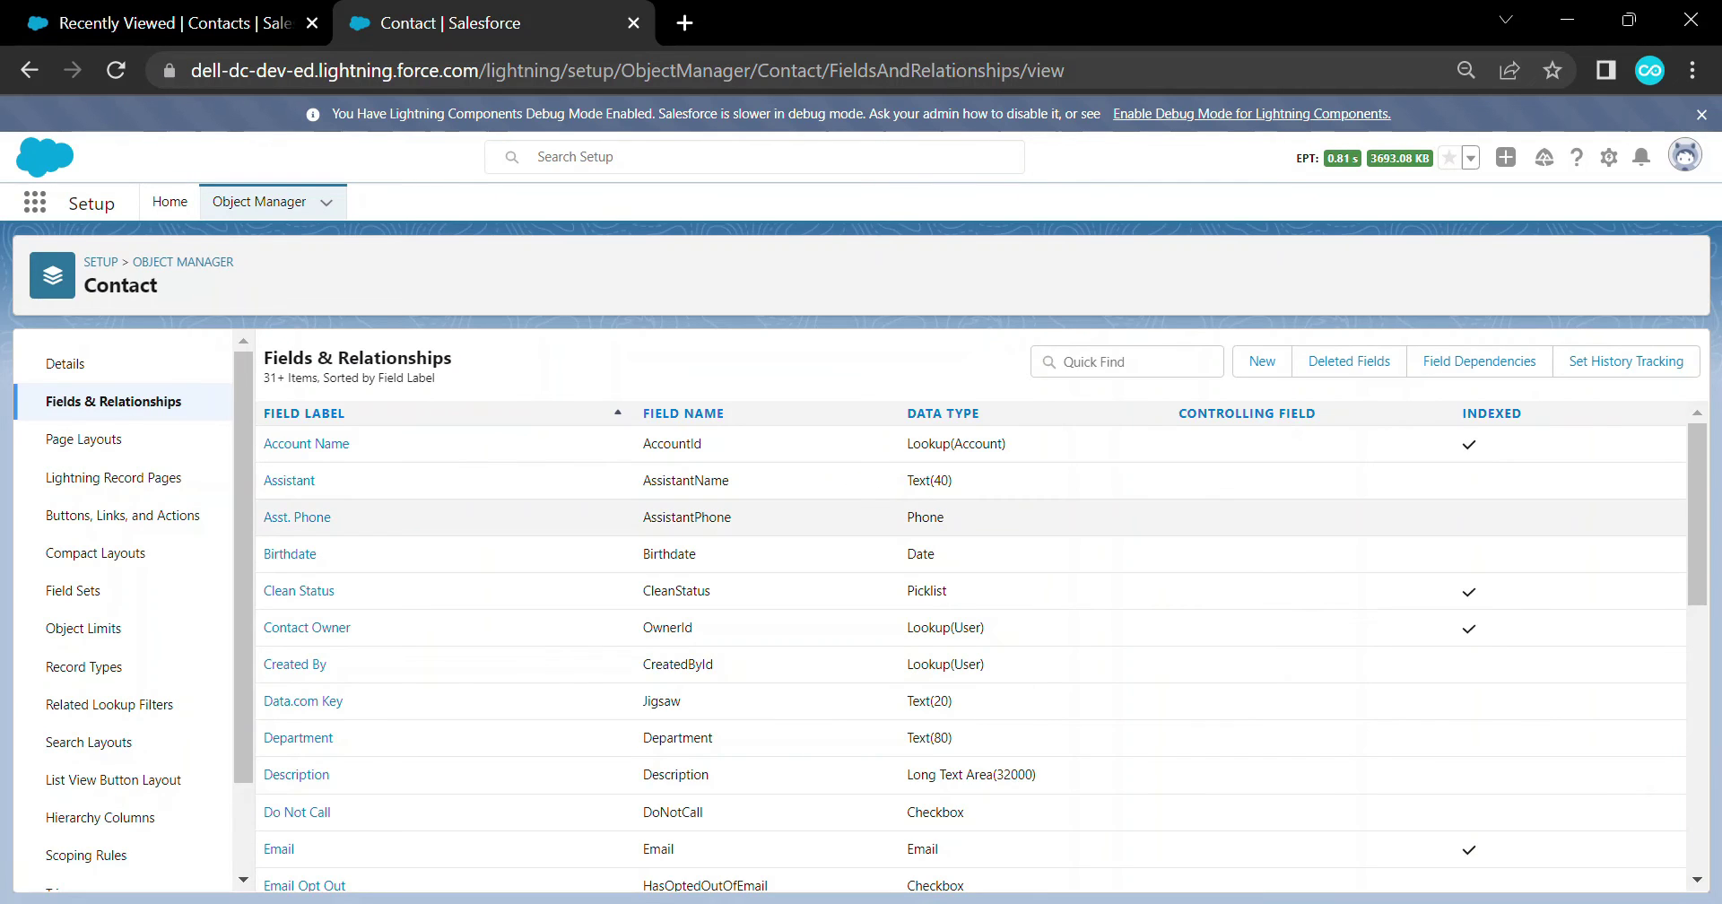
click(1125, 362)
text(websit)
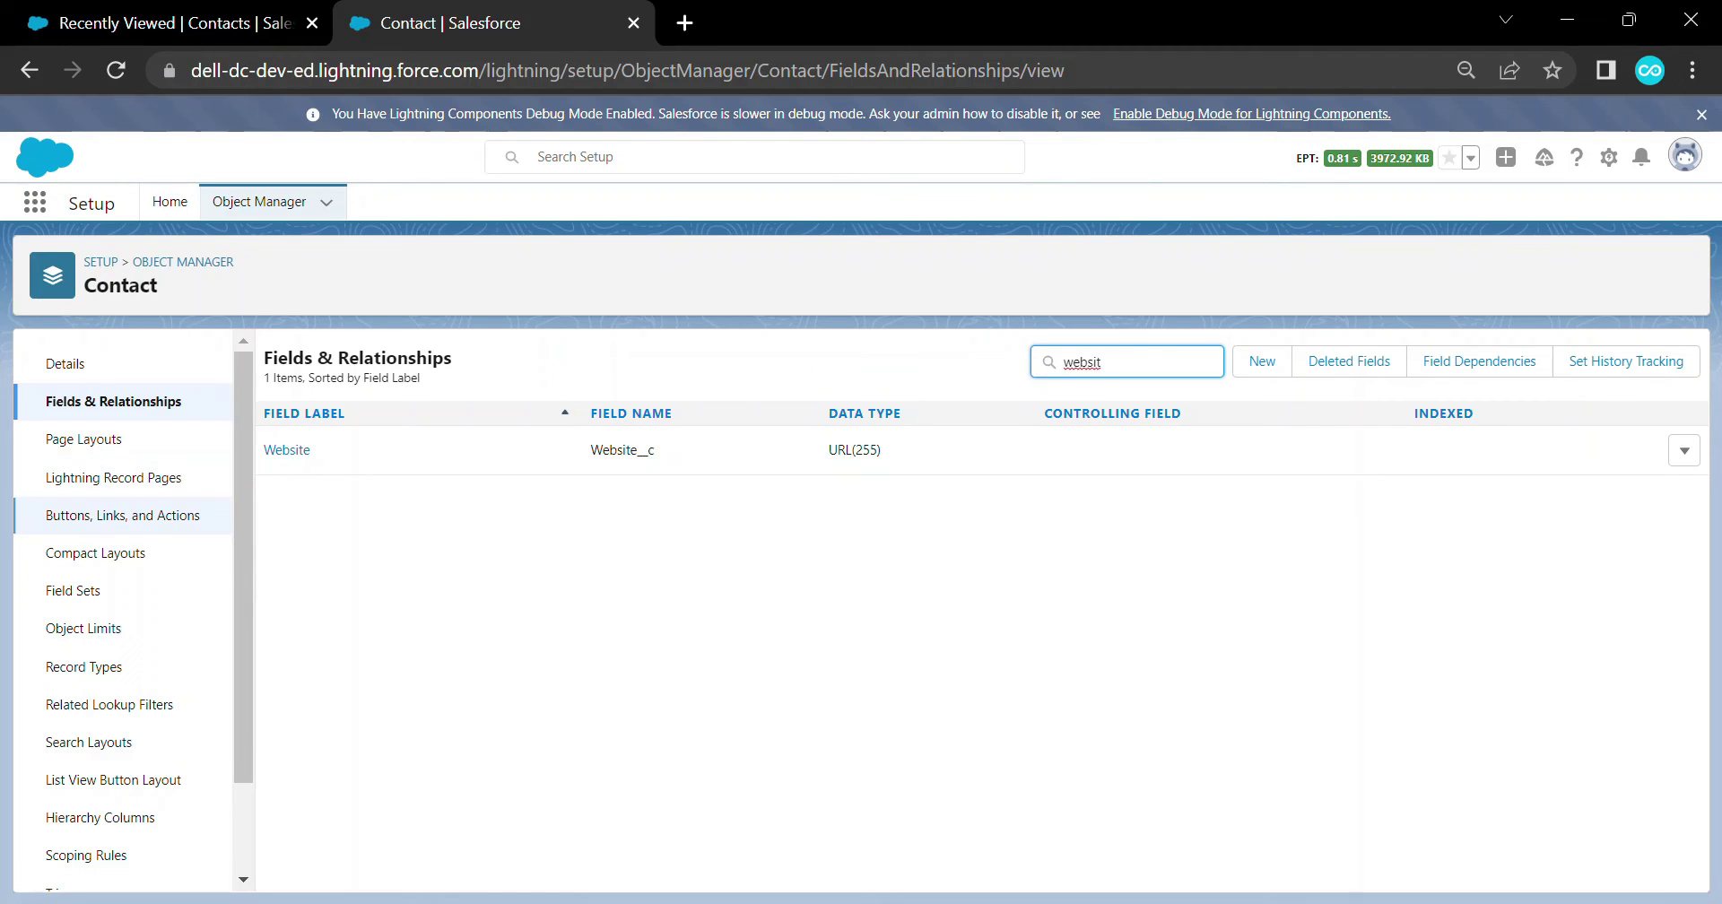
Open the Contact object's custom Create New Contact list button for editing
click(122, 514)
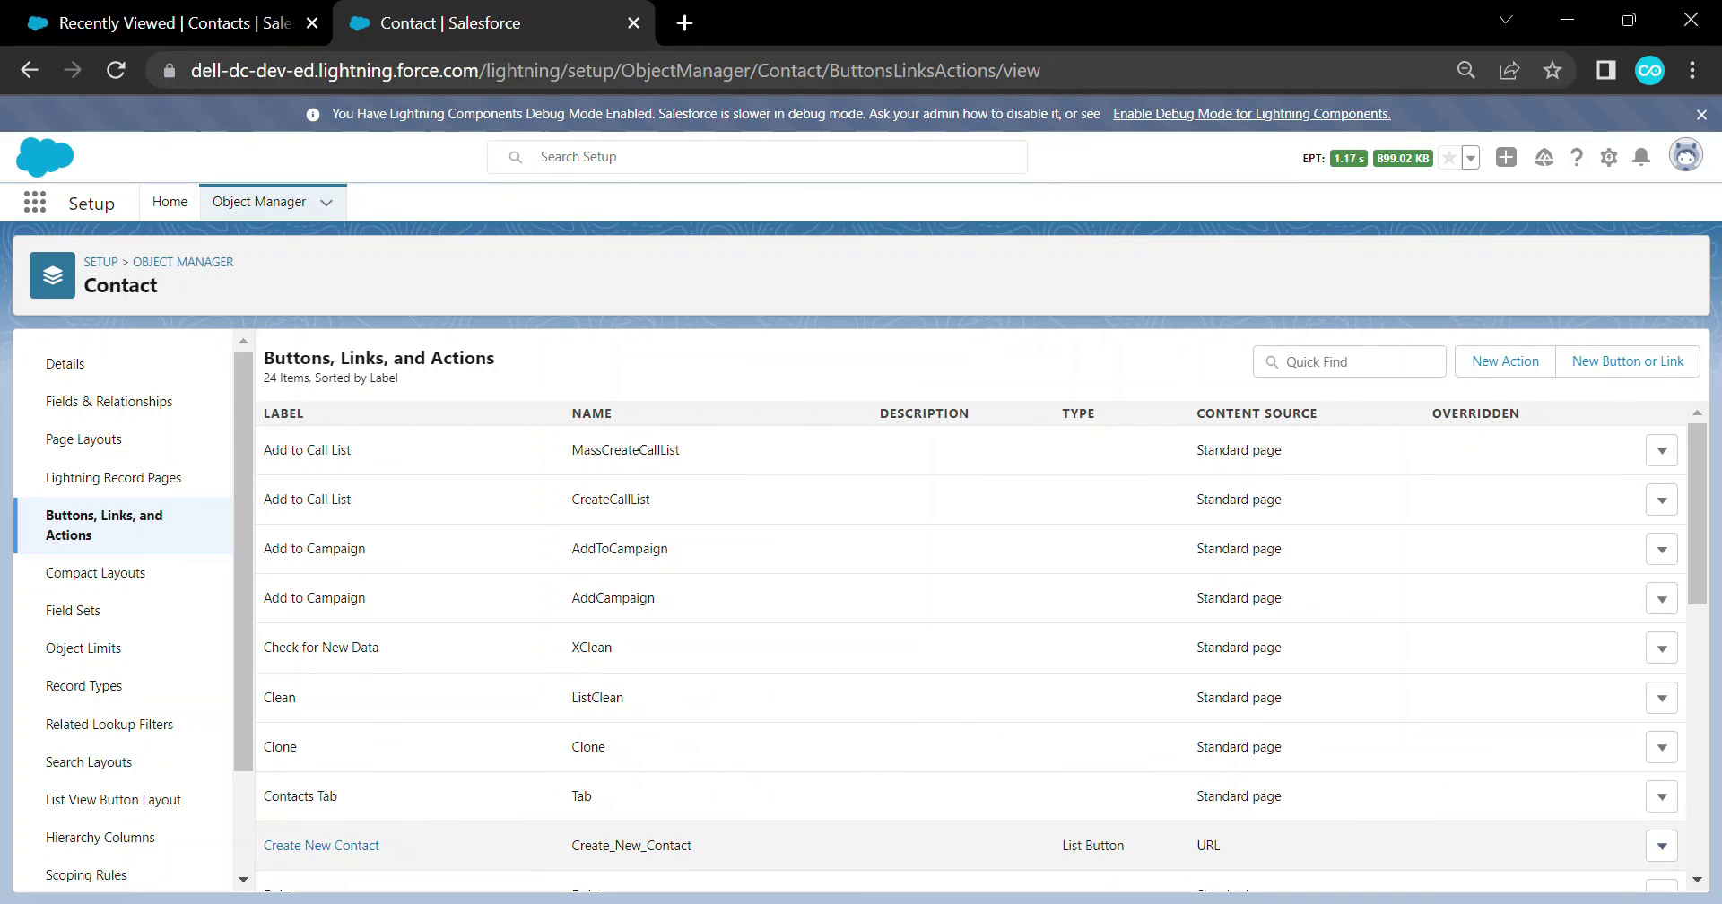
click(1662, 846)
click(1601, 770)
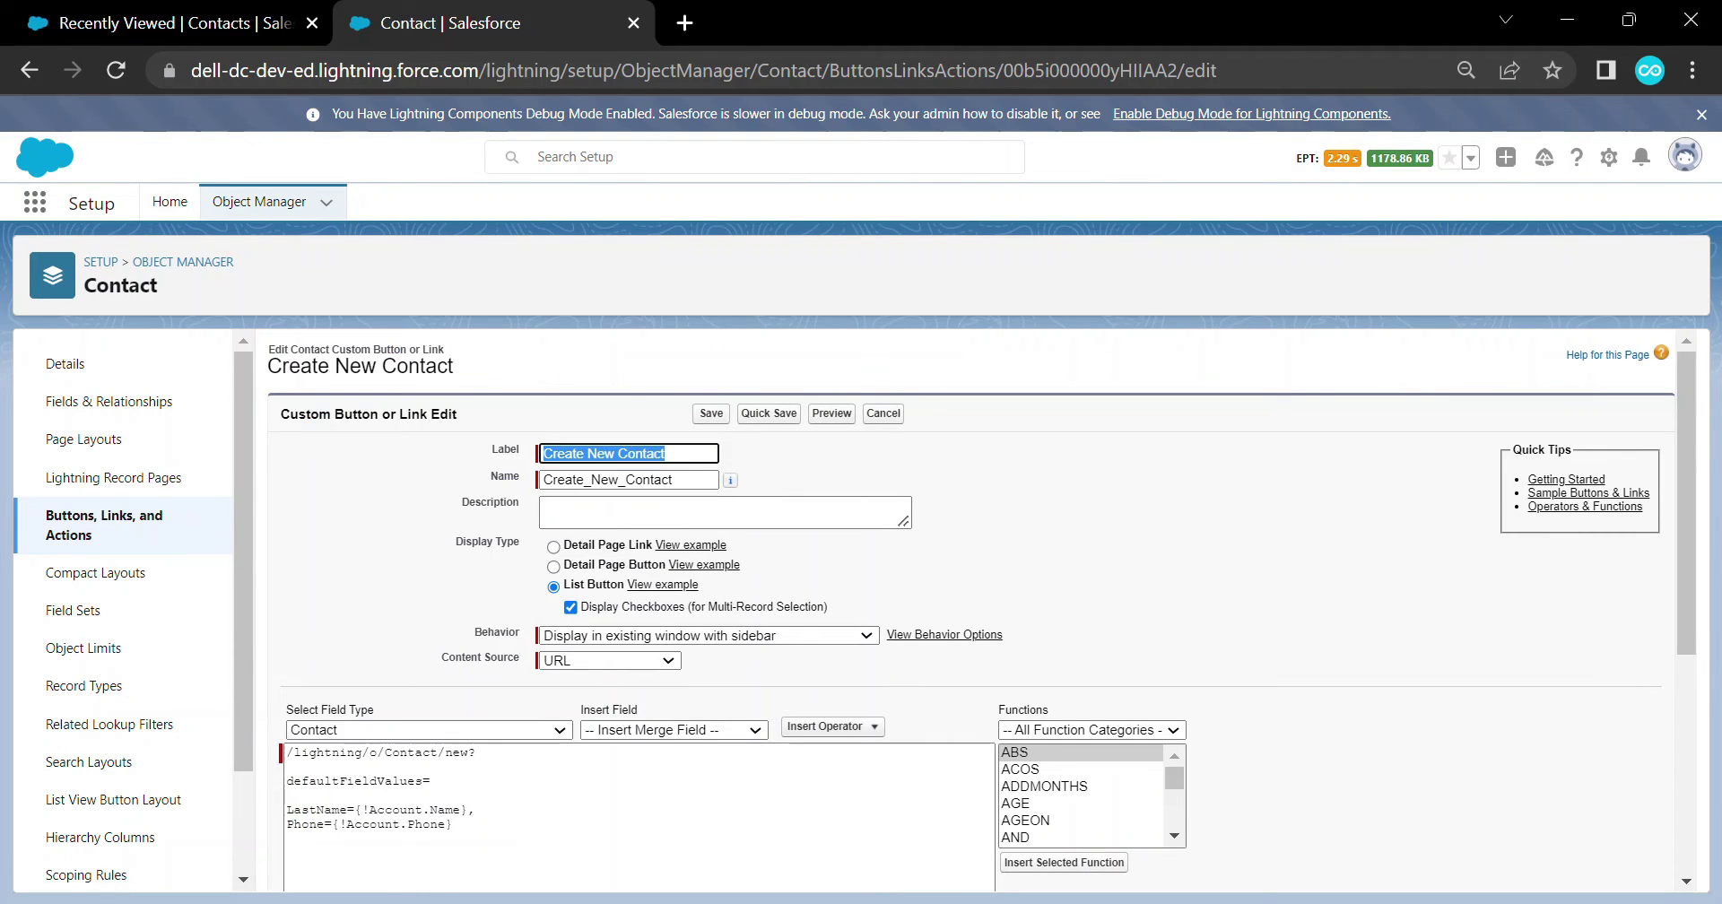
Append a comma and a new line Website__c={!Account.Website} to the default field values in the button's URL
click(452, 824)
text(,)
key(Return)
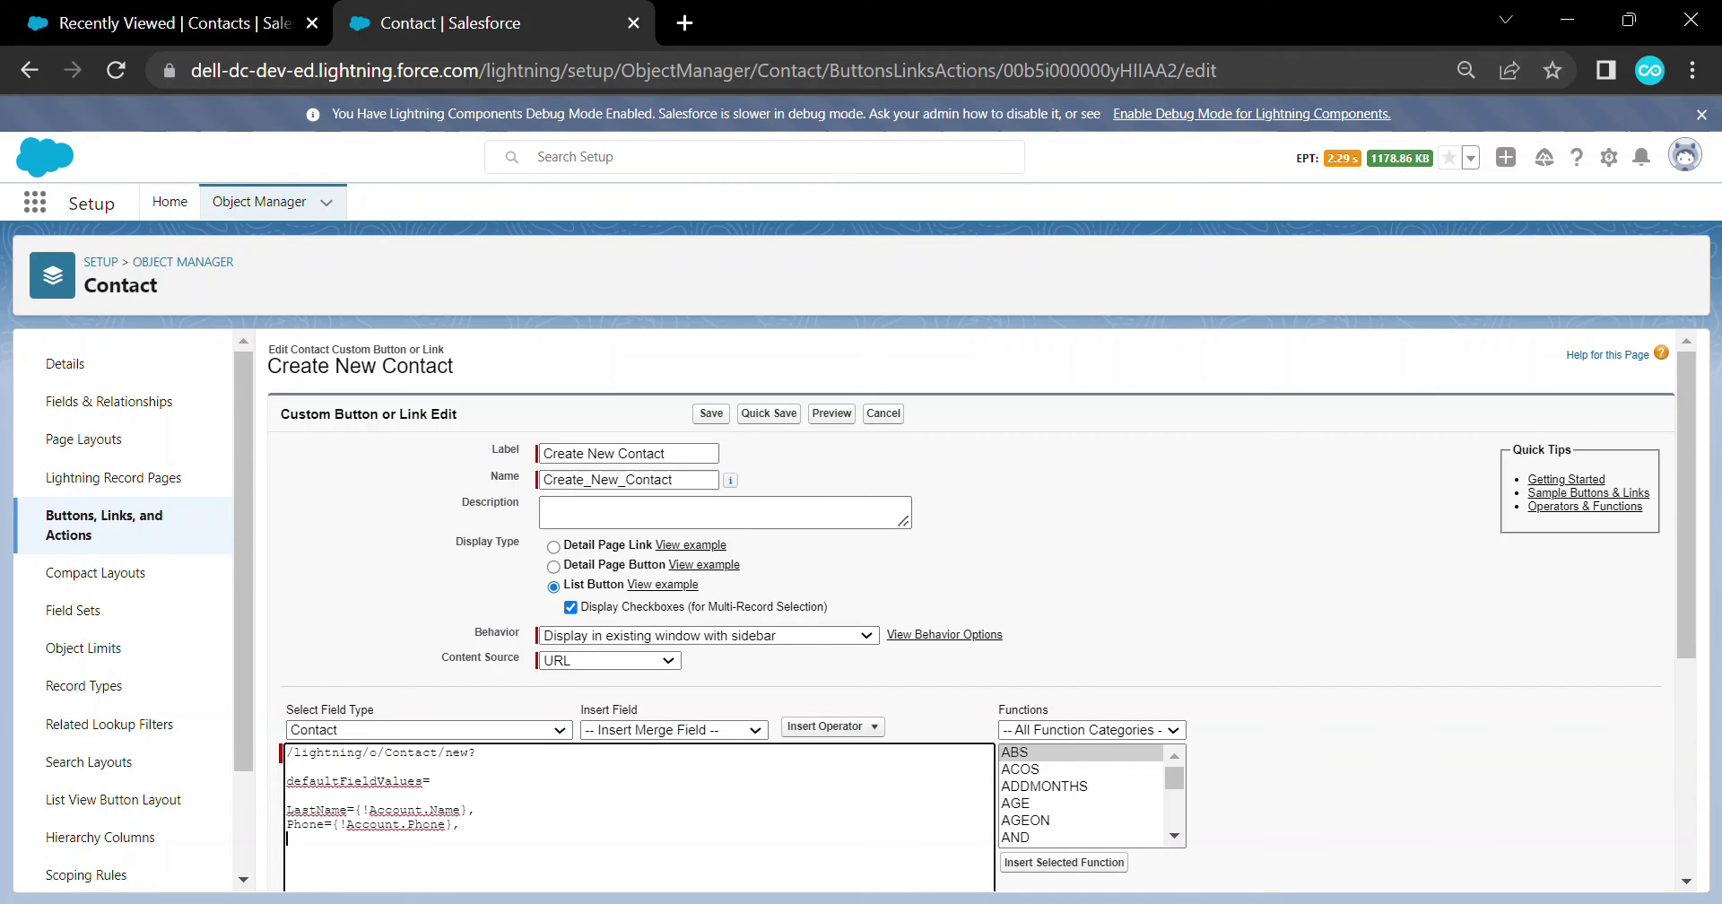
text(Website__c={!Account.Website)
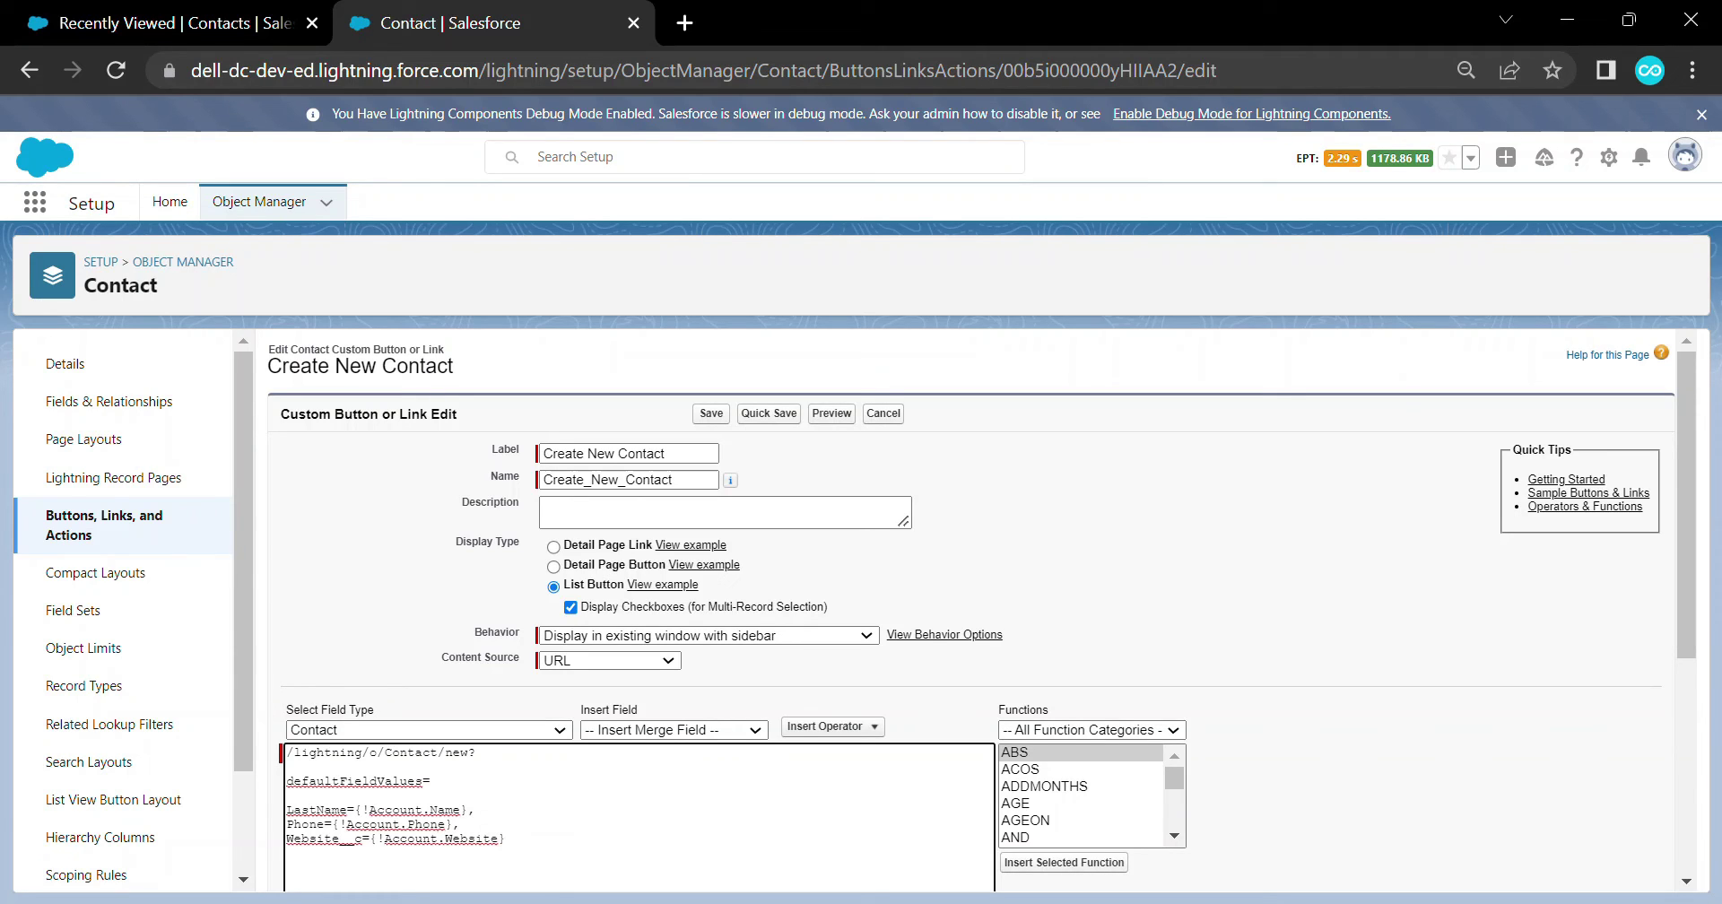
Try to replace the Website reference in the Website__c line with the Contact object's Website merge field
double_click(471, 839)
click(674, 730)
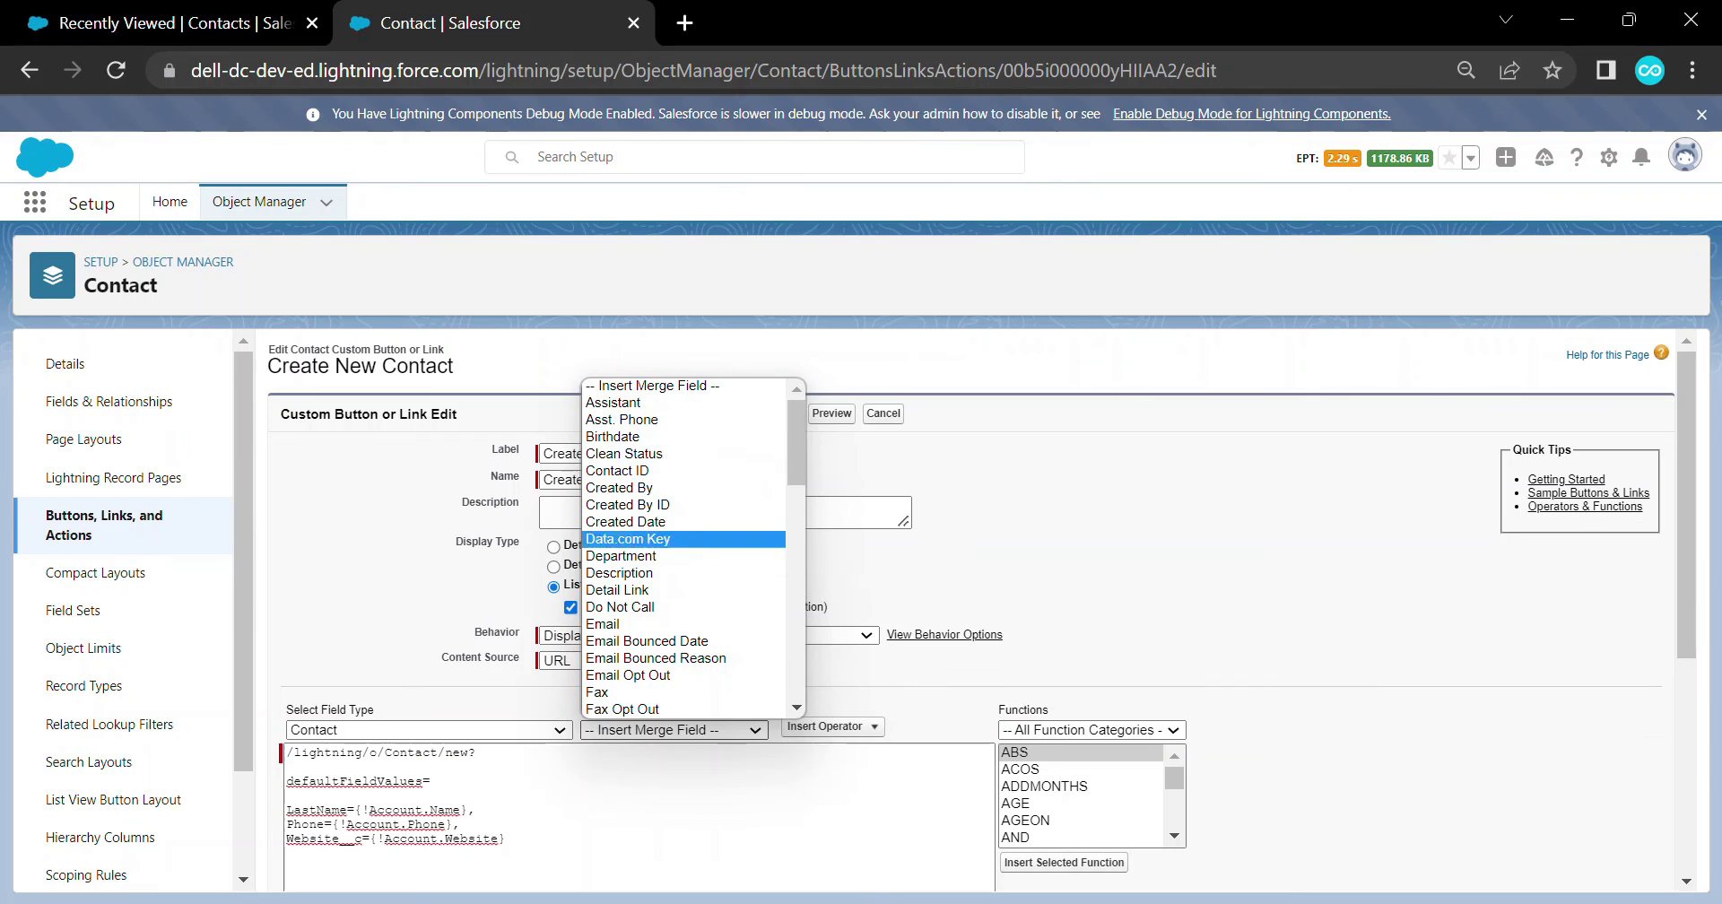
scroll(682, 590, down, 5)
scroll(682, 591, down, 4)
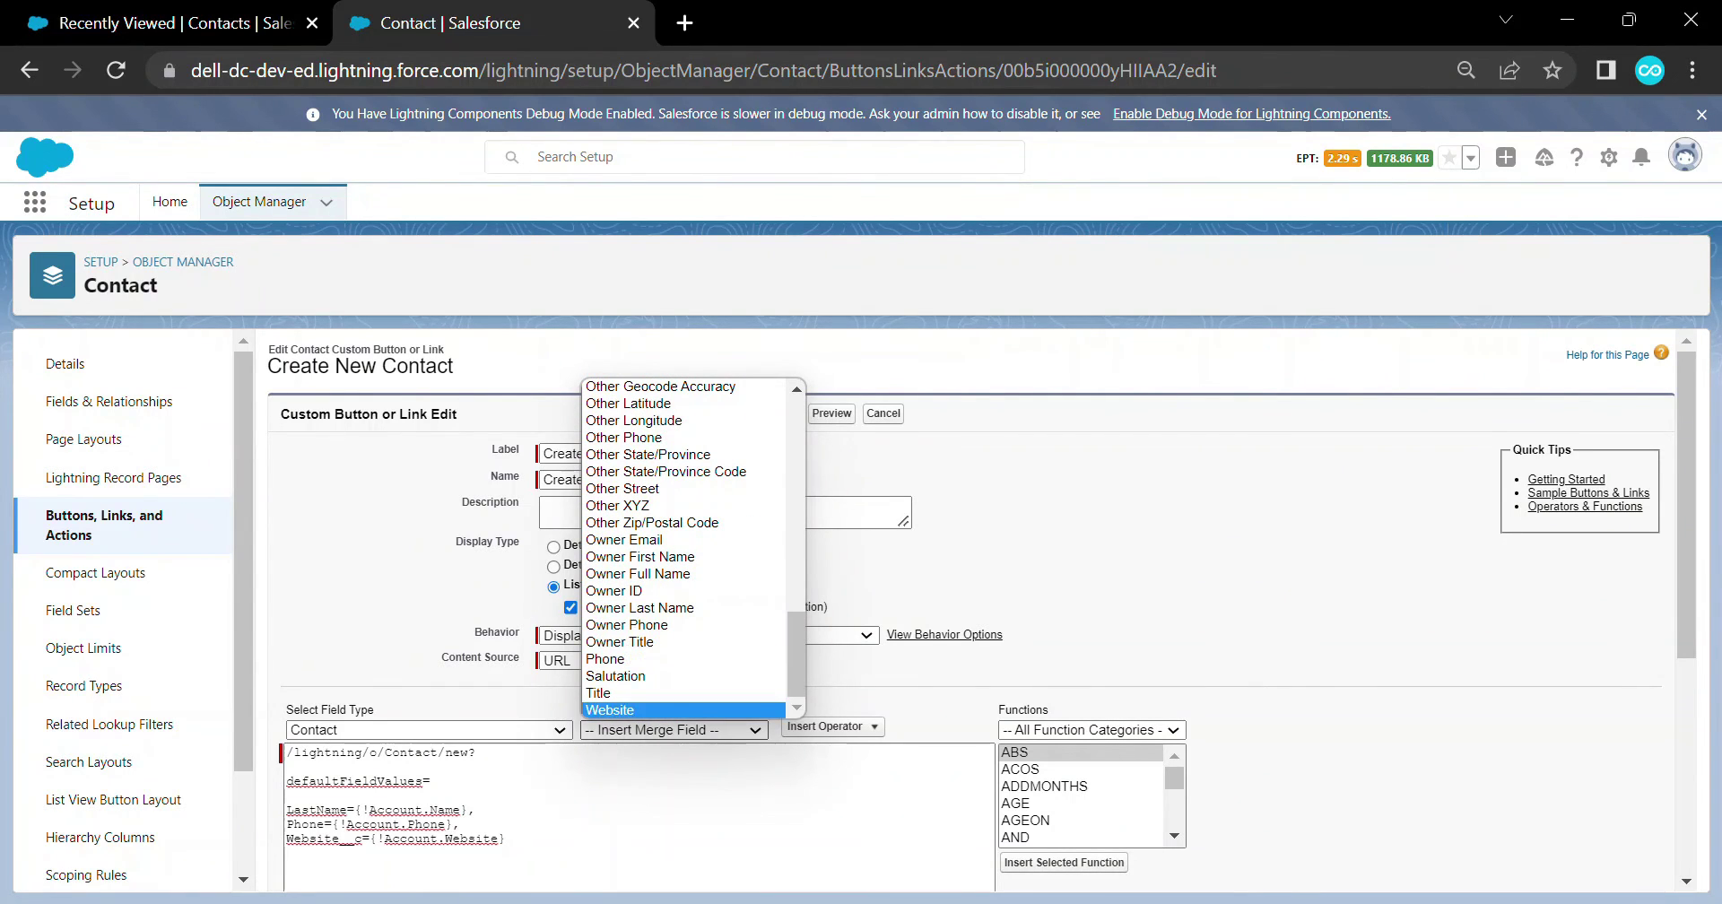
click(627, 709)
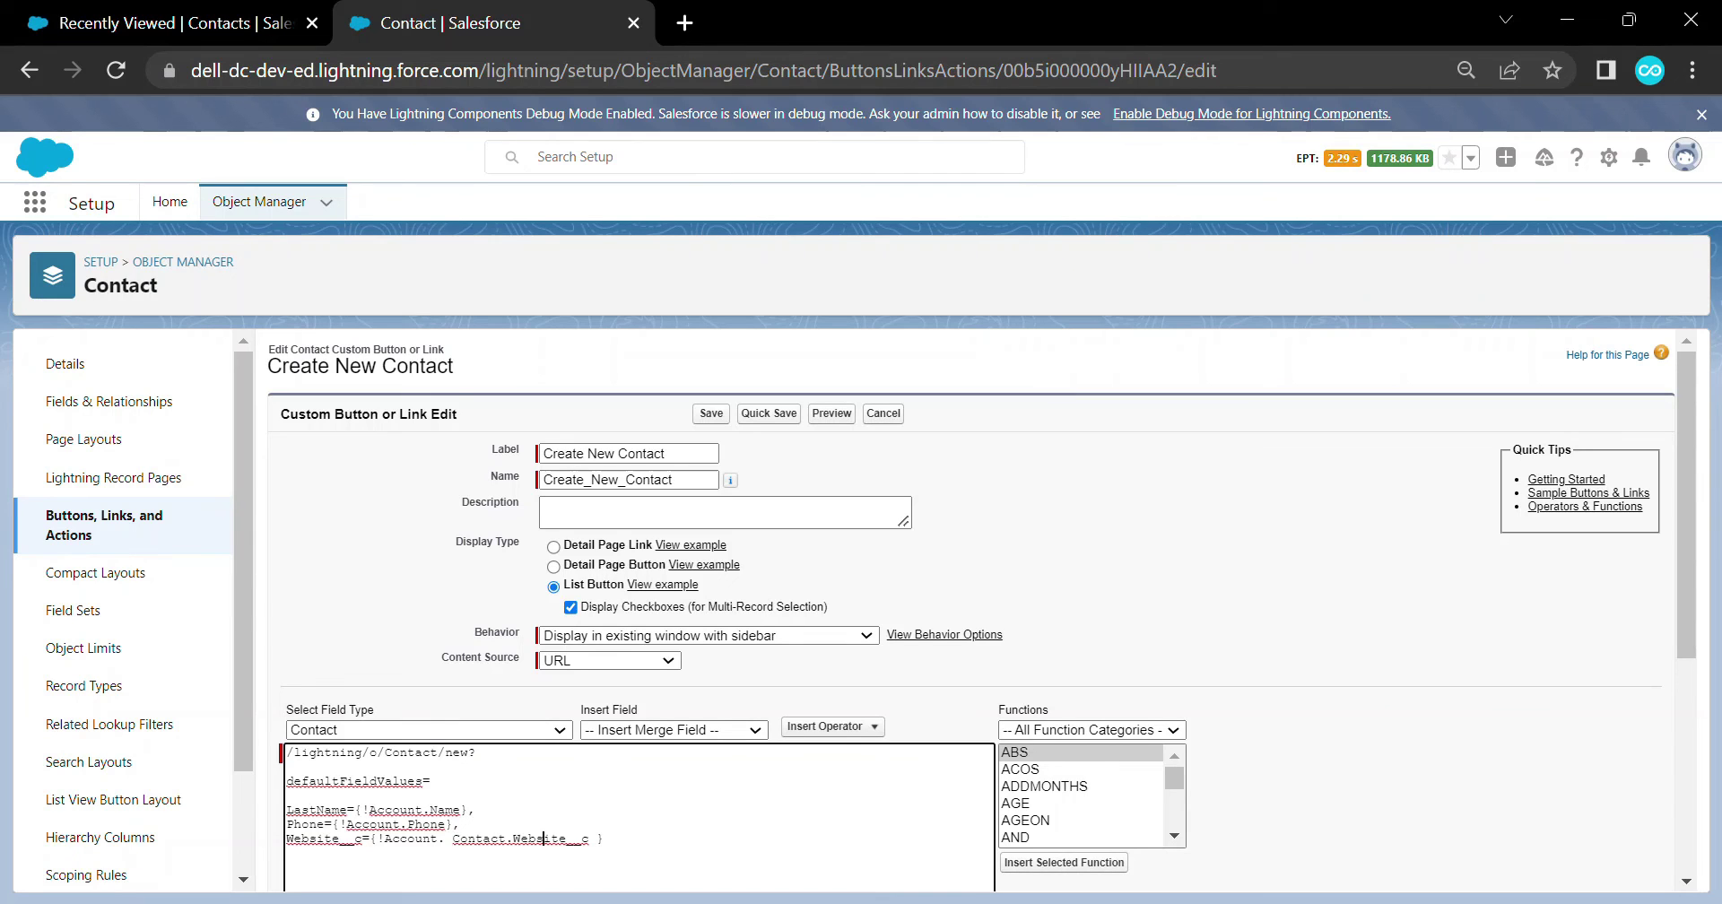
Clear the value after Website__c= and insert the Account object's Website merge field there
key(BackSpace)
key(BackSpace)
key(BackSpace)
key(BackSpace)
key(BackSpace)
key(BackSpace)
key(BackSpace)
key(BackSpace)
key(BackSpace)
key(BackSpace)
key(BackSpace)
key(BackSpace)
key(BackSpace)
key(BackSpace)
key(BackSpace)
key(BackSpace)
key(BackSpace)
key(BackSpace)
drag(369, 838, 460, 839)
key(BackSpace)
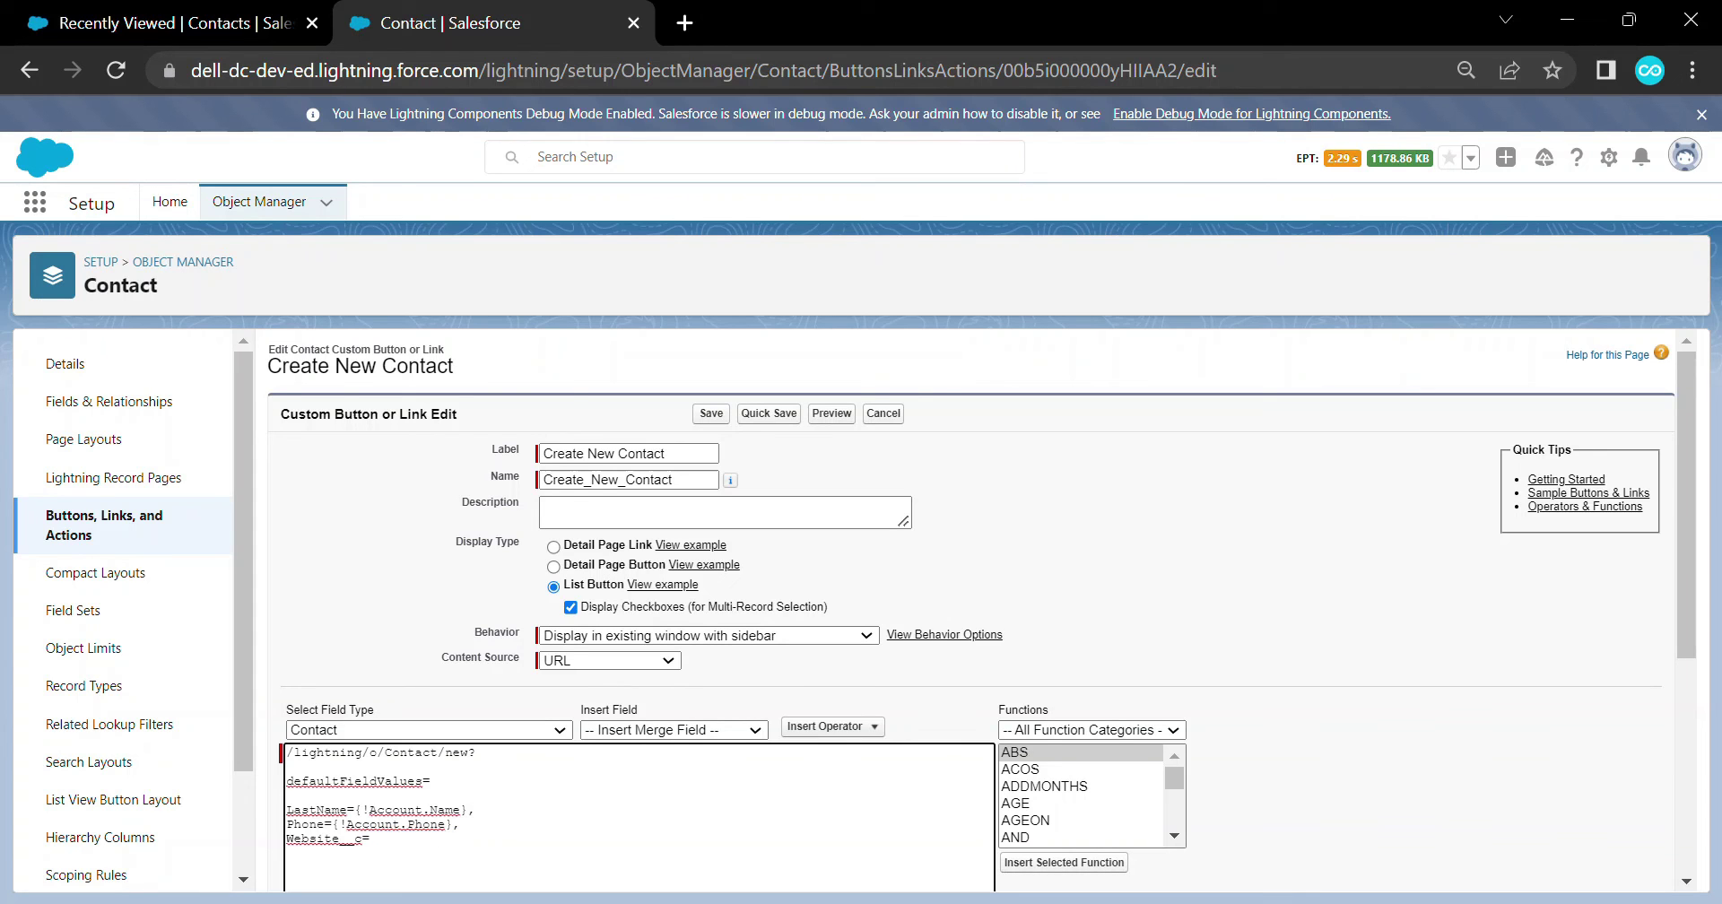
click(429, 729)
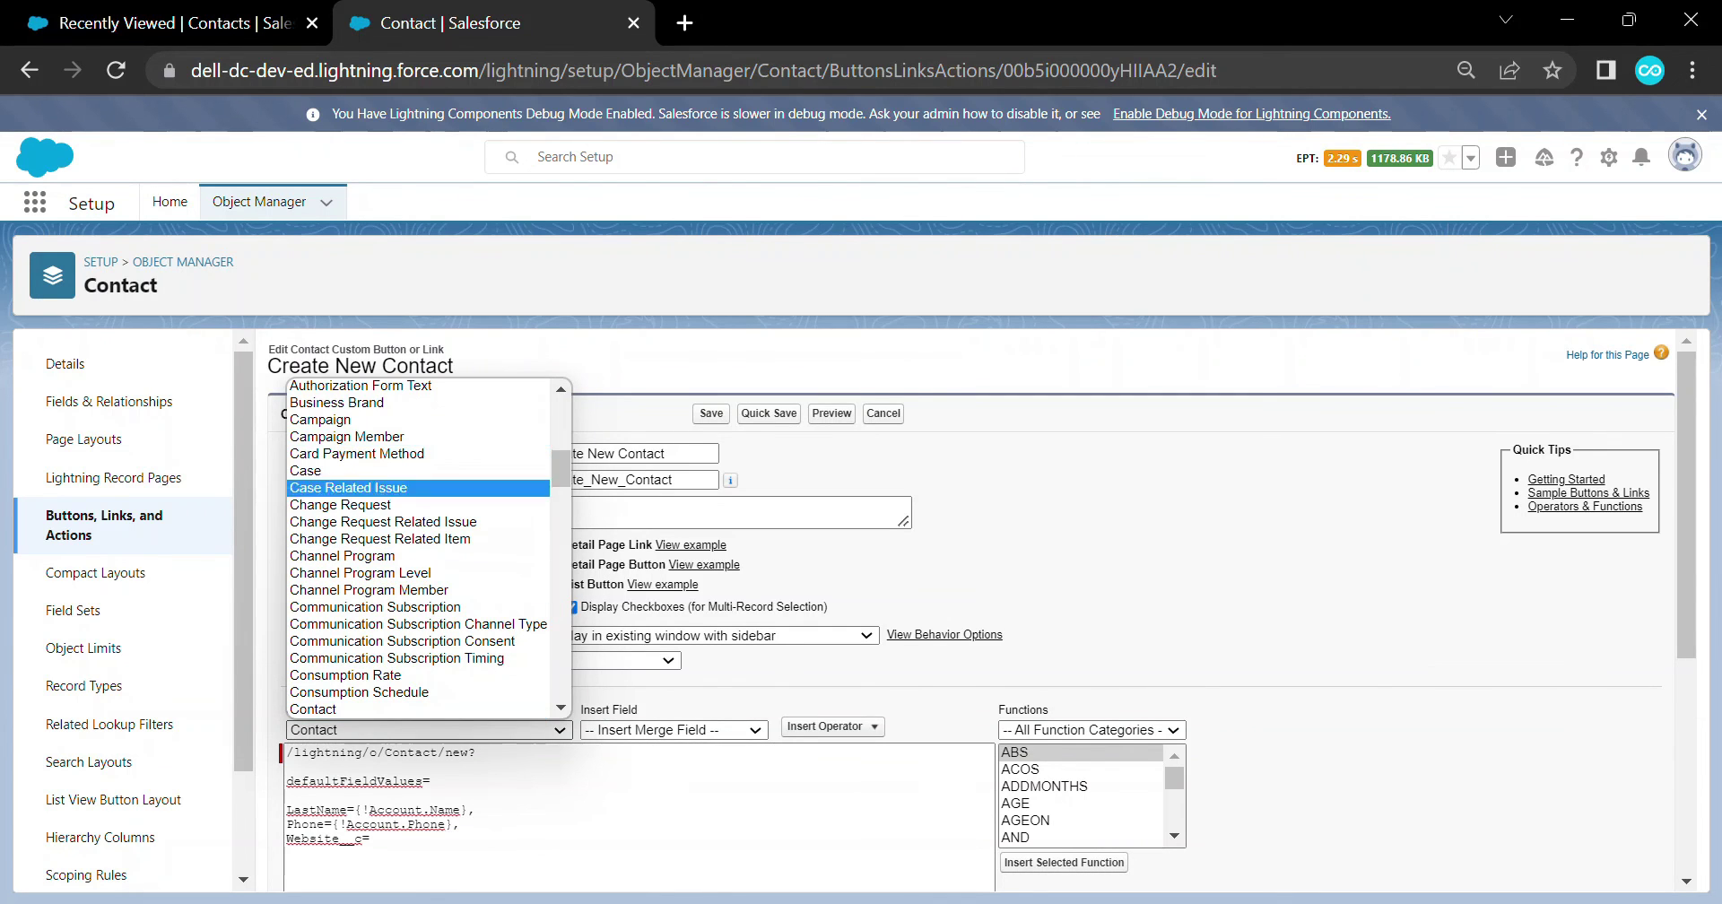
scroll(417, 547, up, 10)
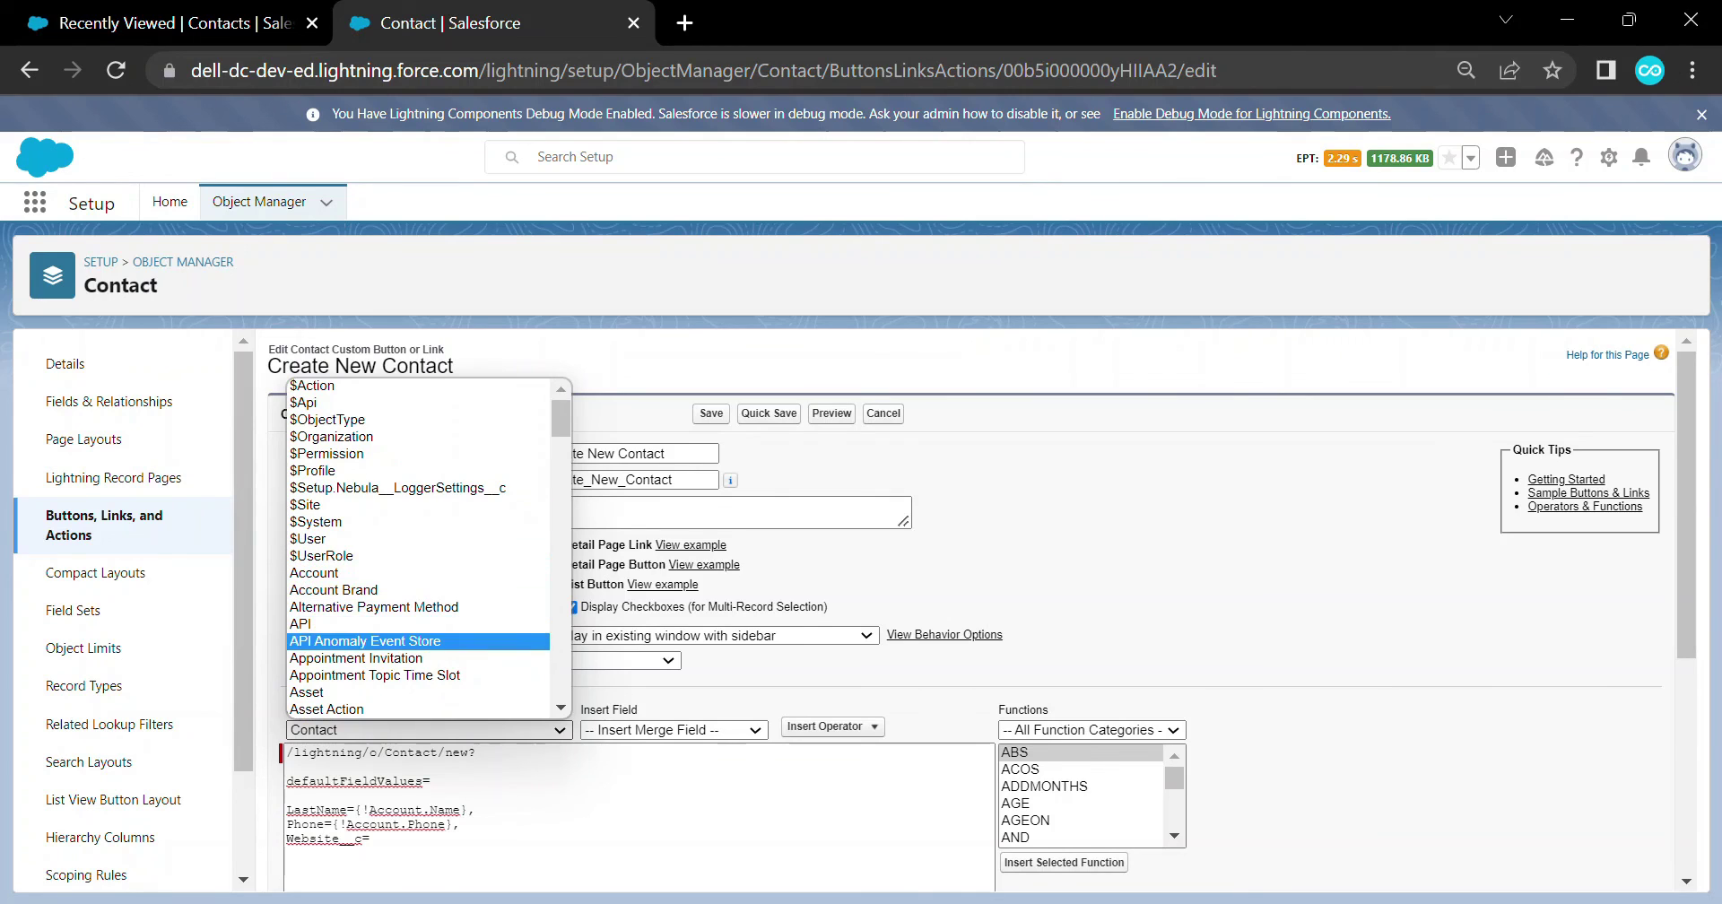
click(358, 572)
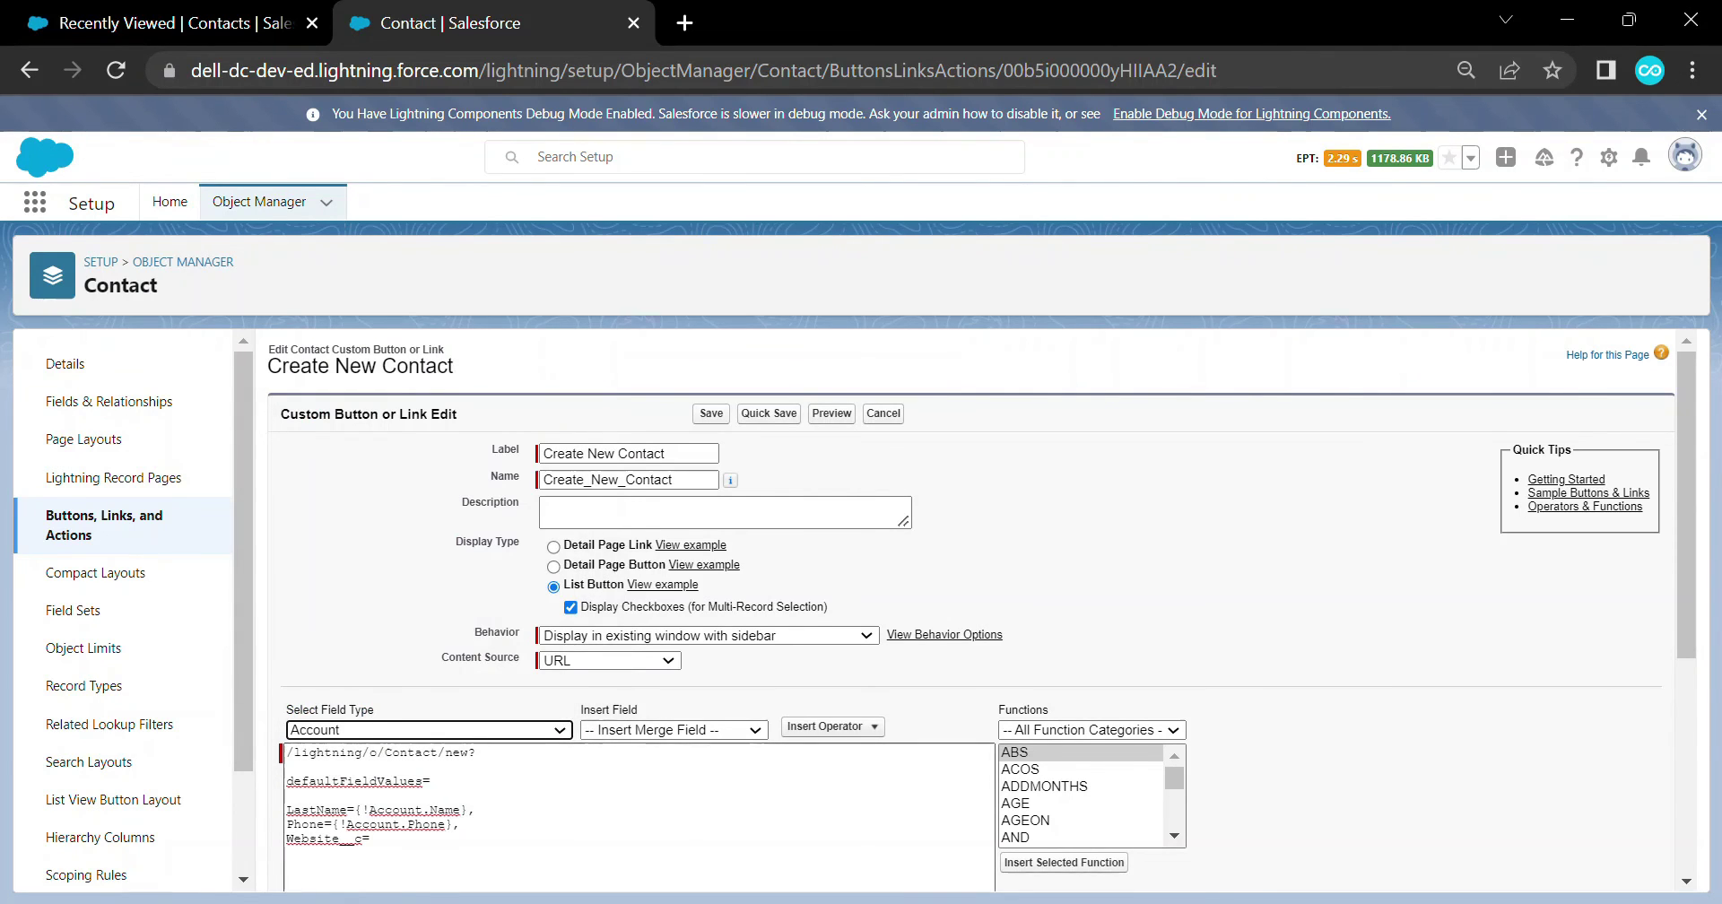
click(672, 729)
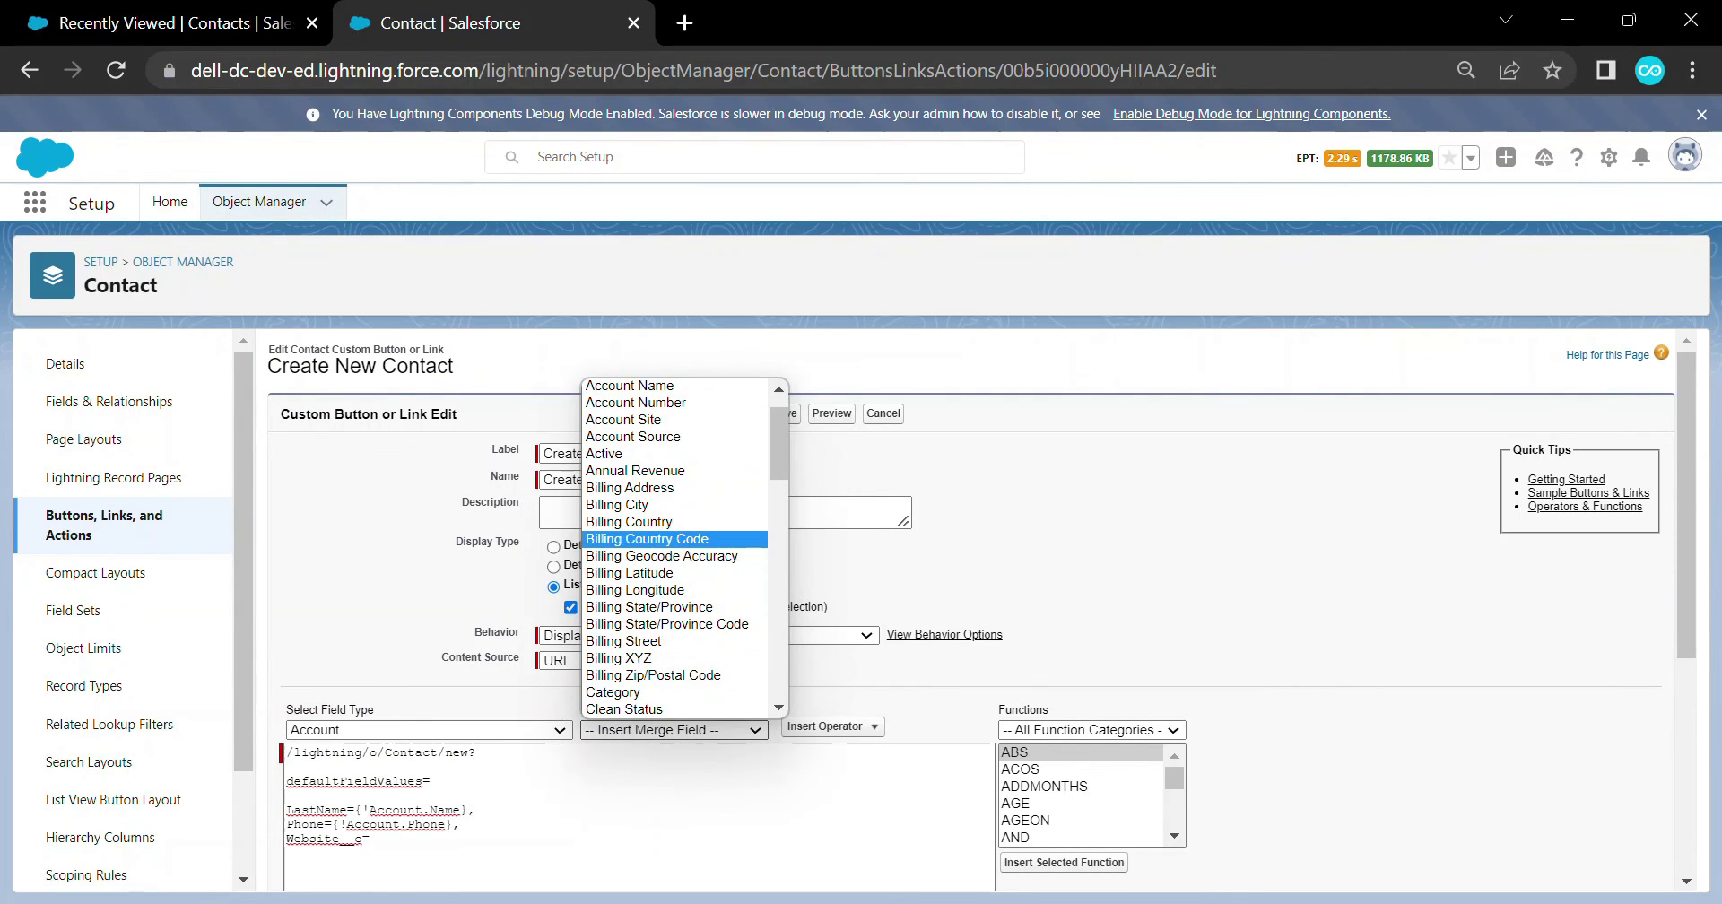
scroll(672, 583, down, 10)
scroll(672, 617, down, 4)
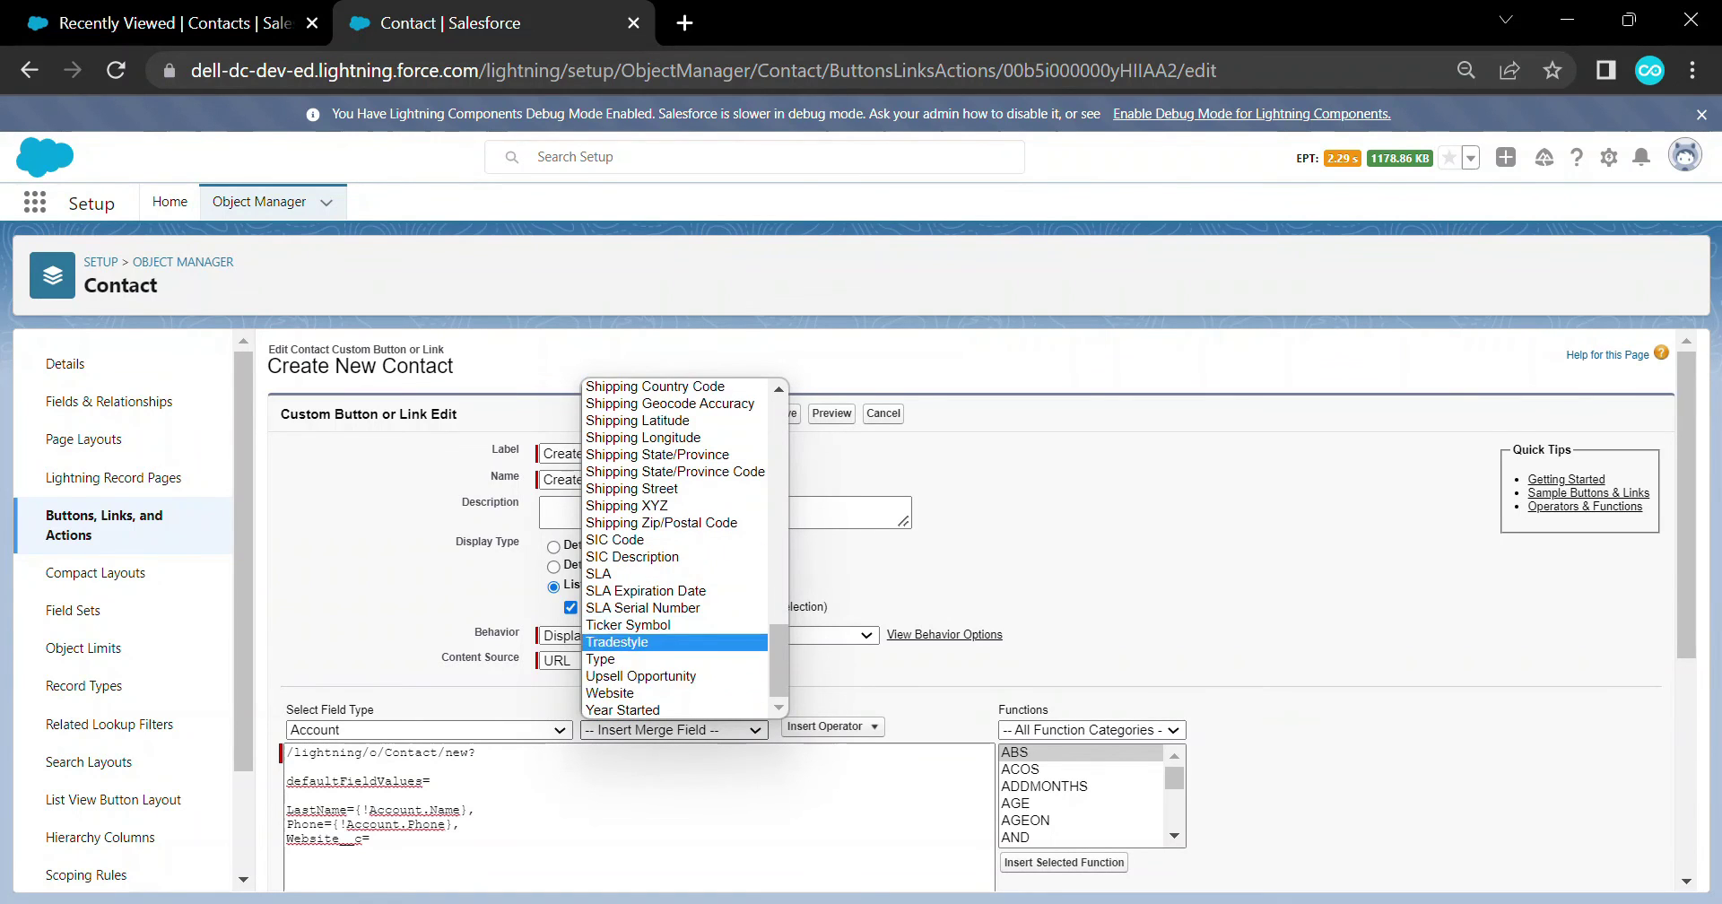
click(628, 692)
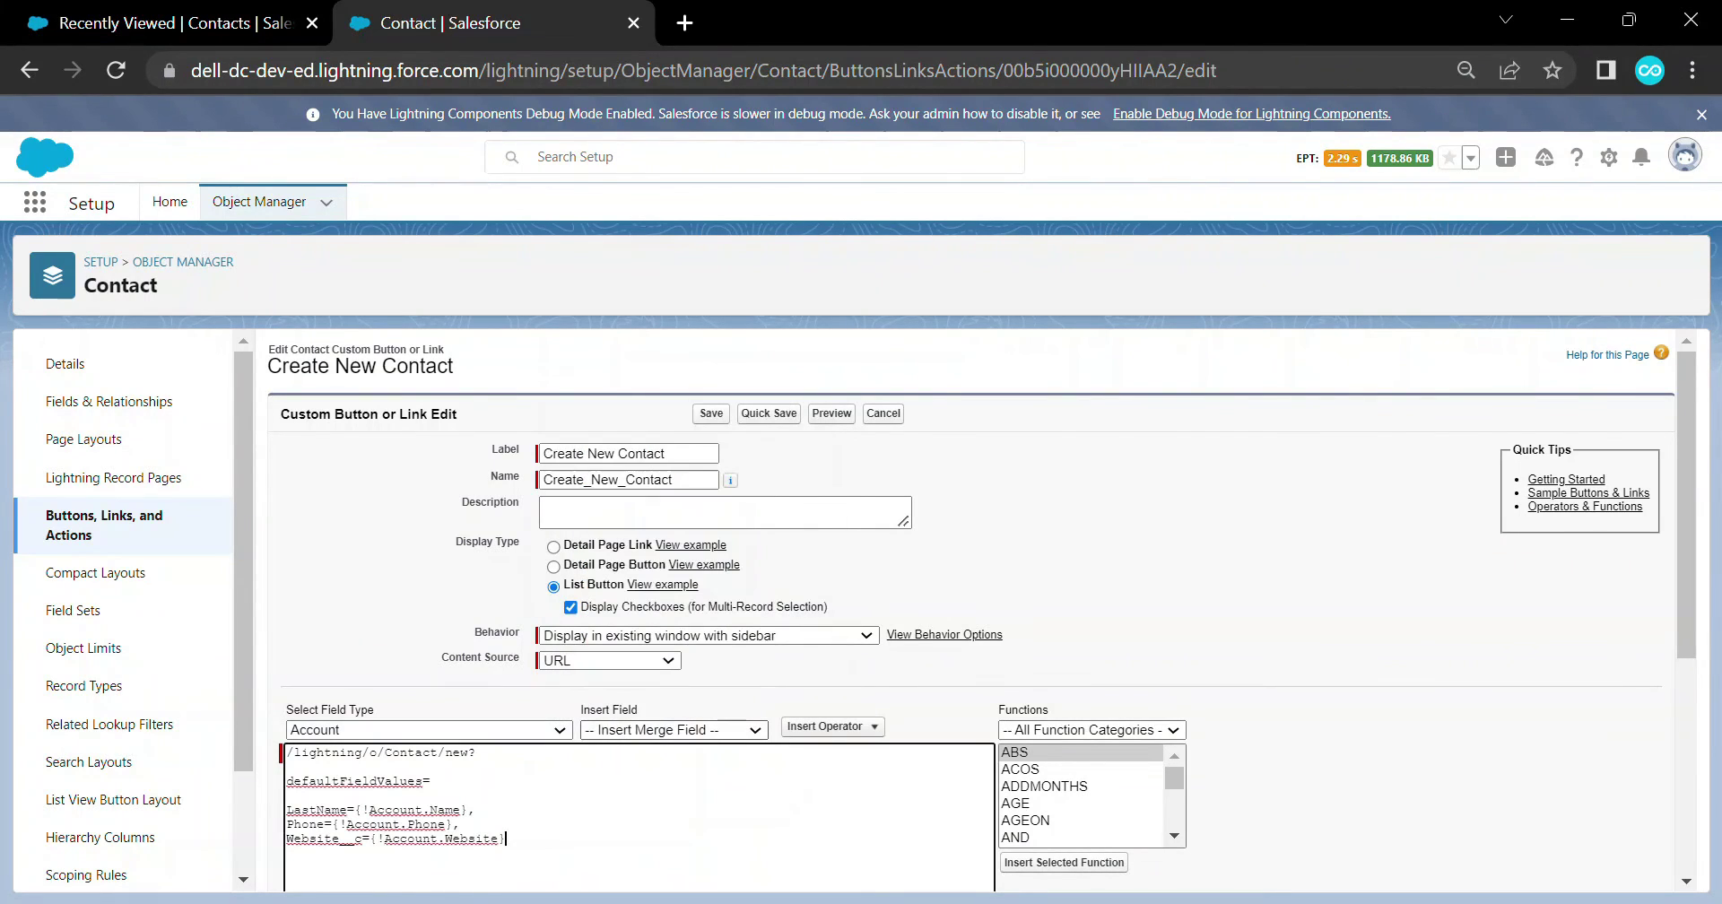
Review the Website__c default value and check the syntax of the button's URL code
drag(506, 838, 362, 838)
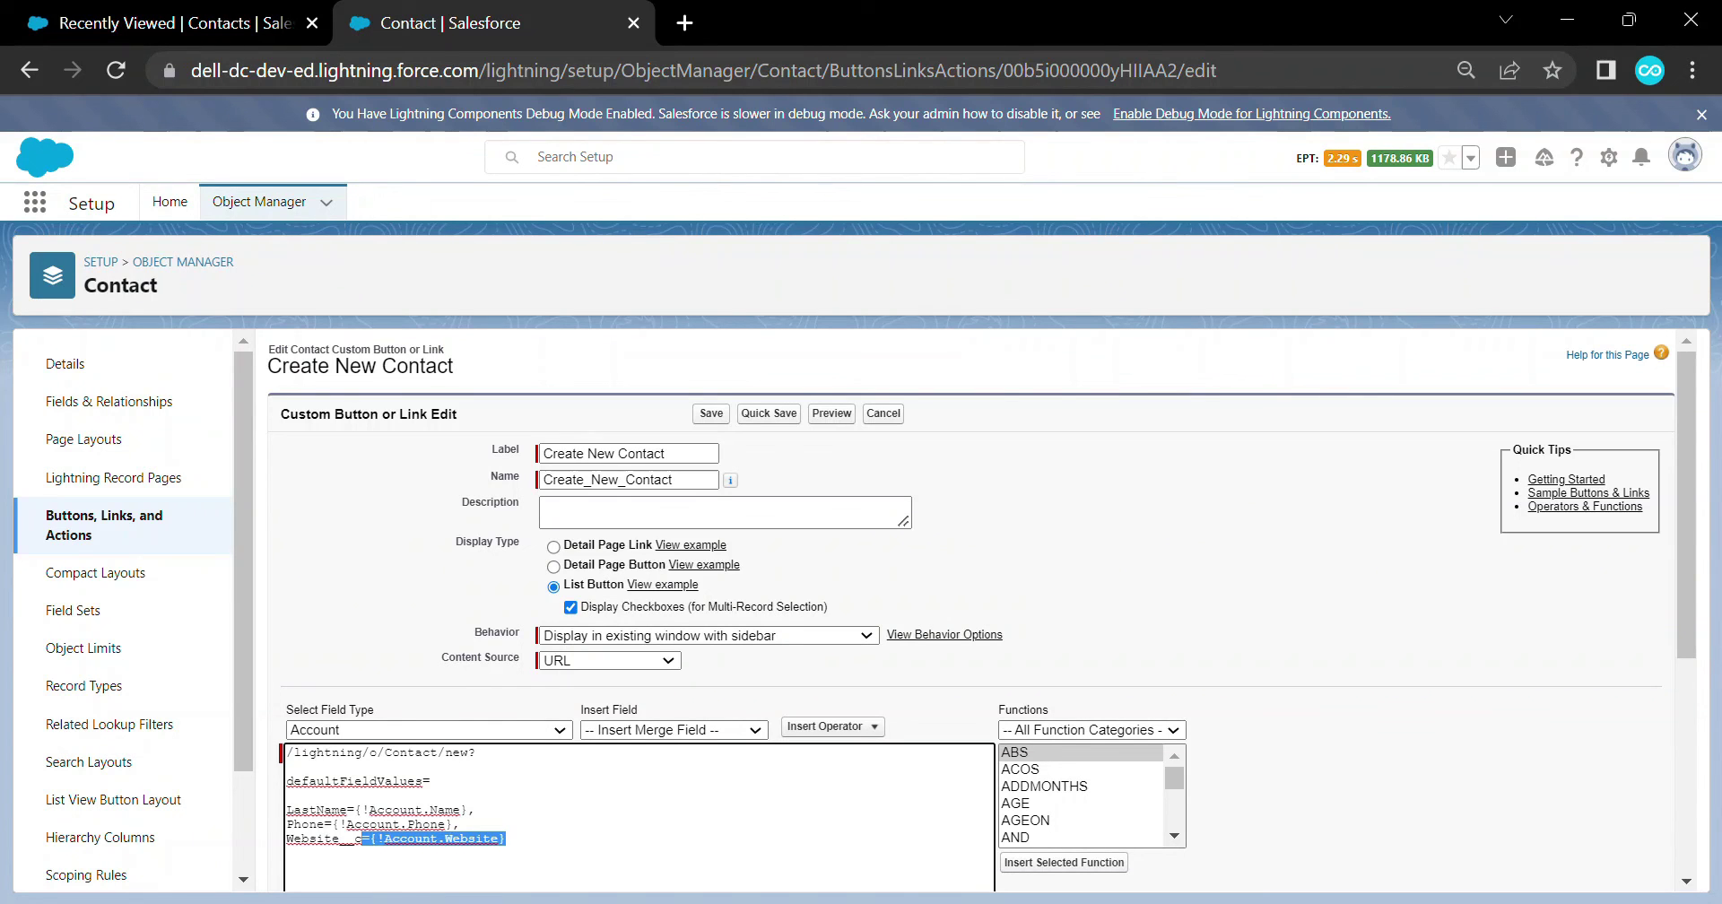
click(506, 839)
scroll(970, 609, down, 1)
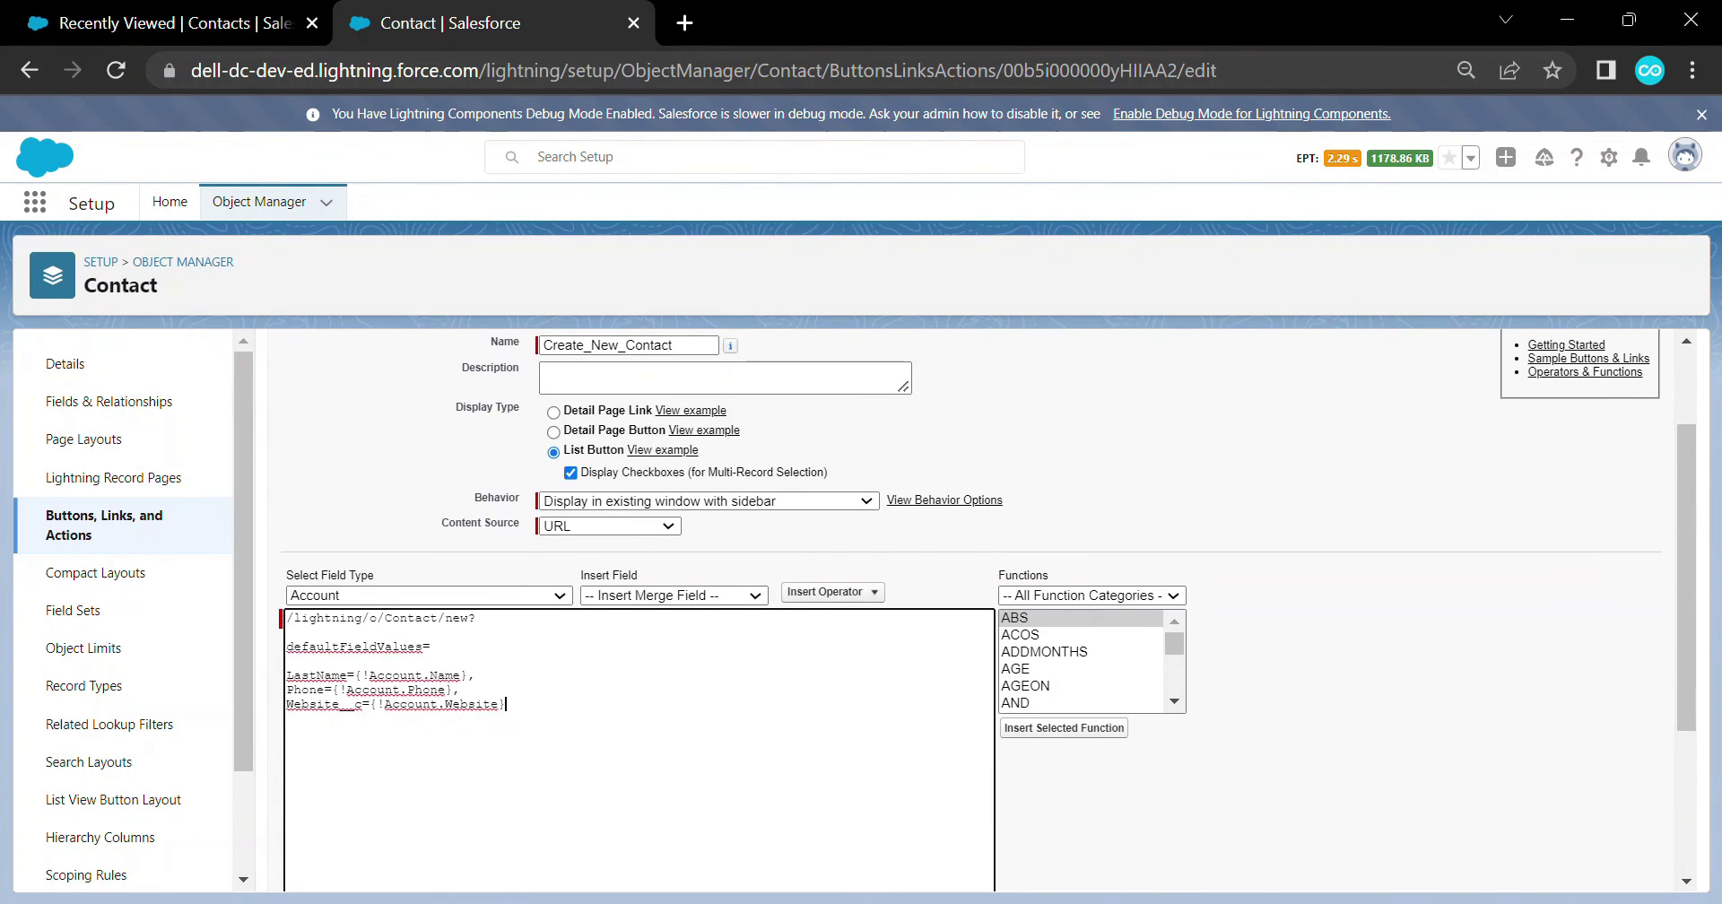
scroll(977, 609, down, 3)
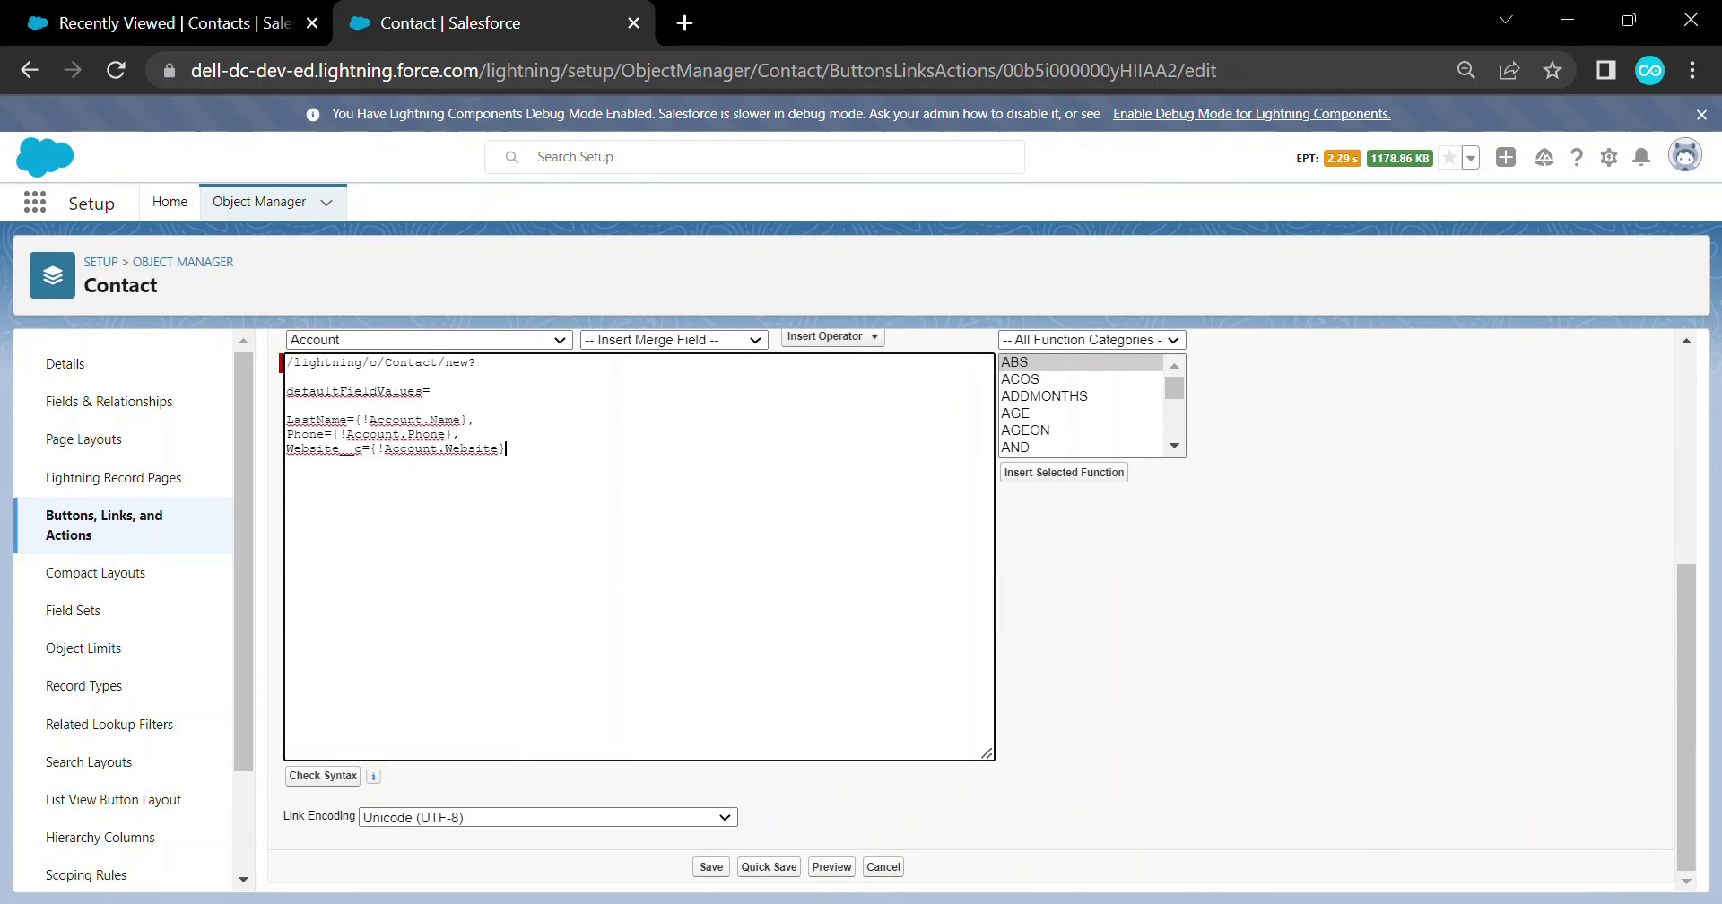
click(322, 775)
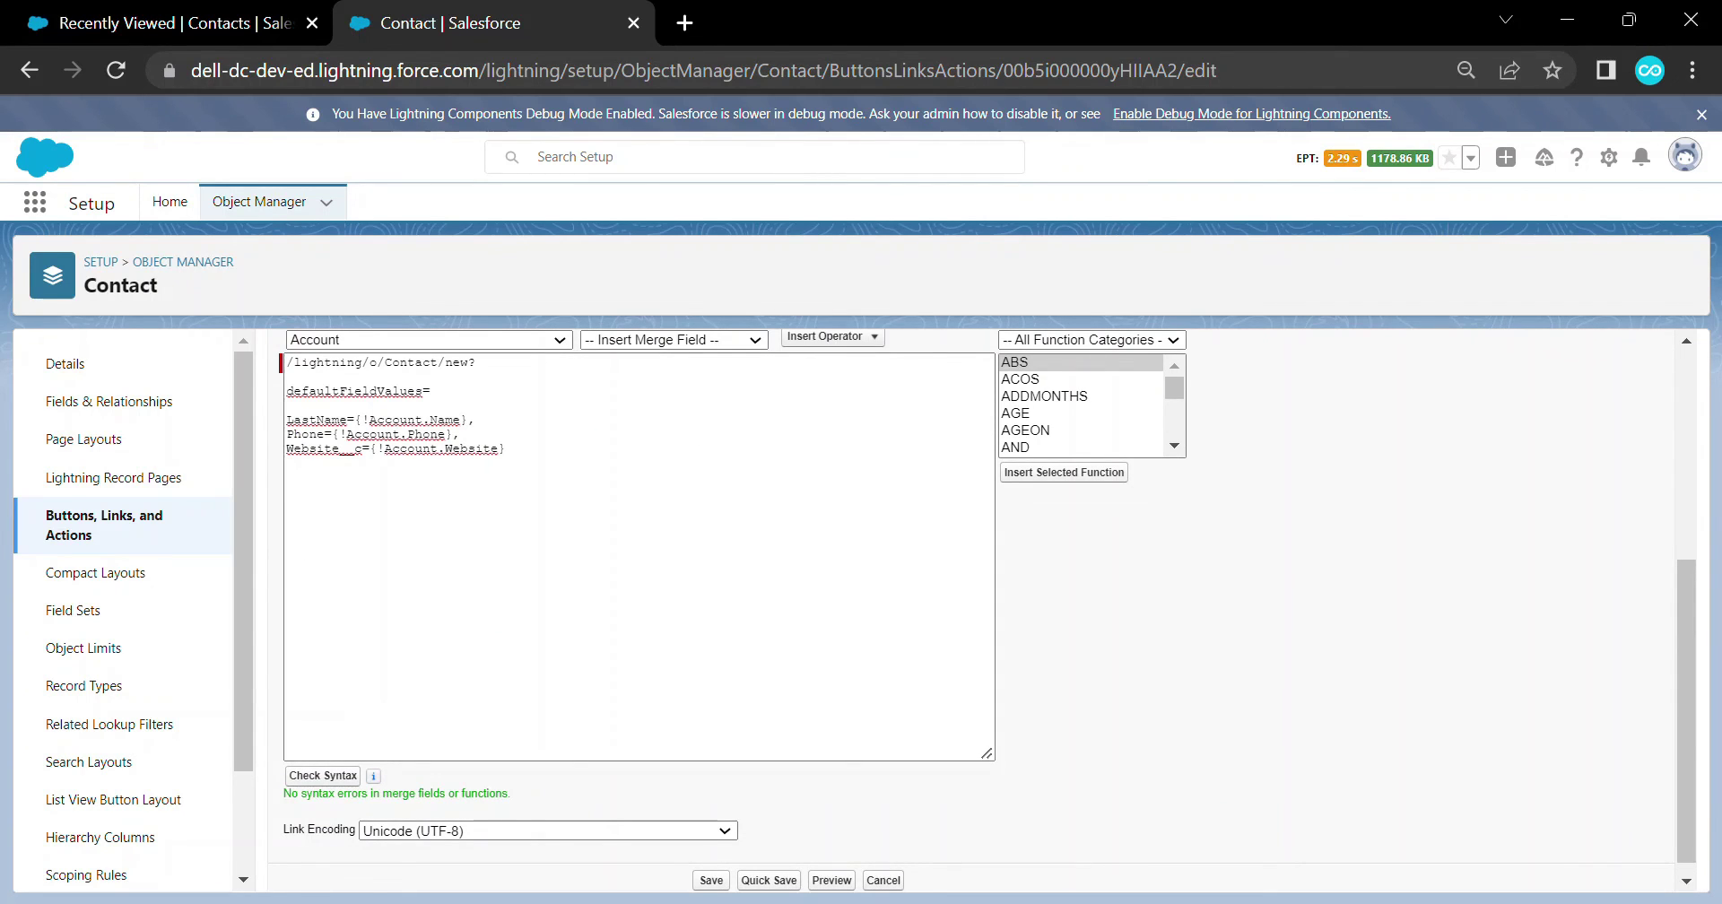
scroll(977, 610, up, 5)
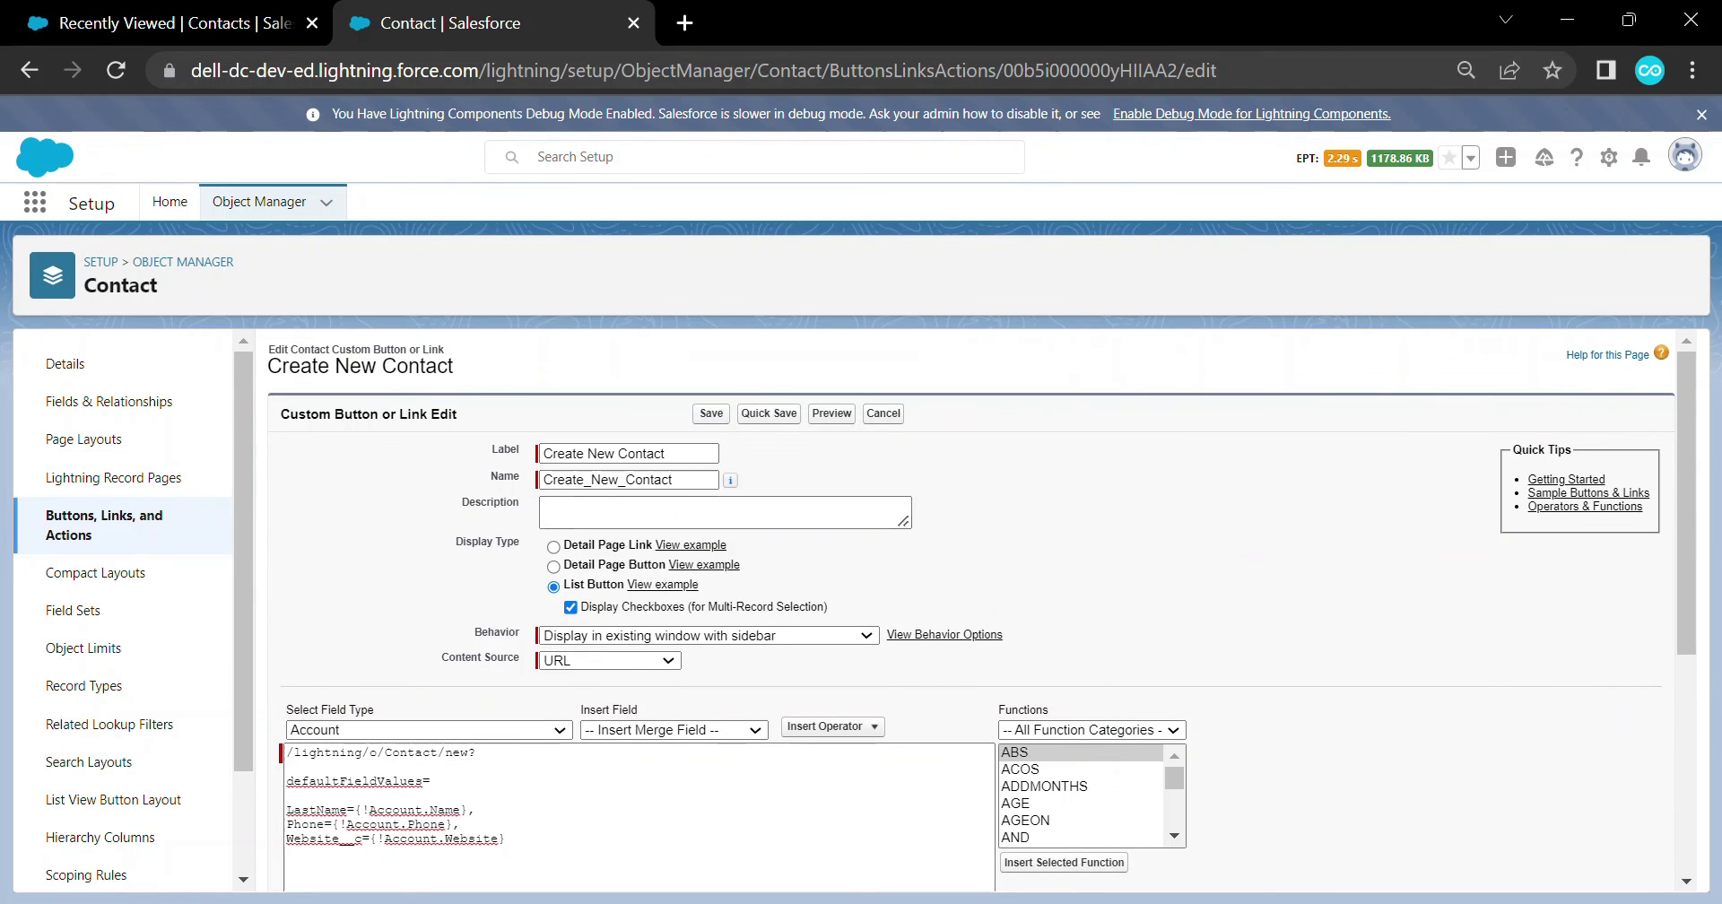
Save the edited Create New Contact button and open the Account object in Object Manager
click(711, 413)
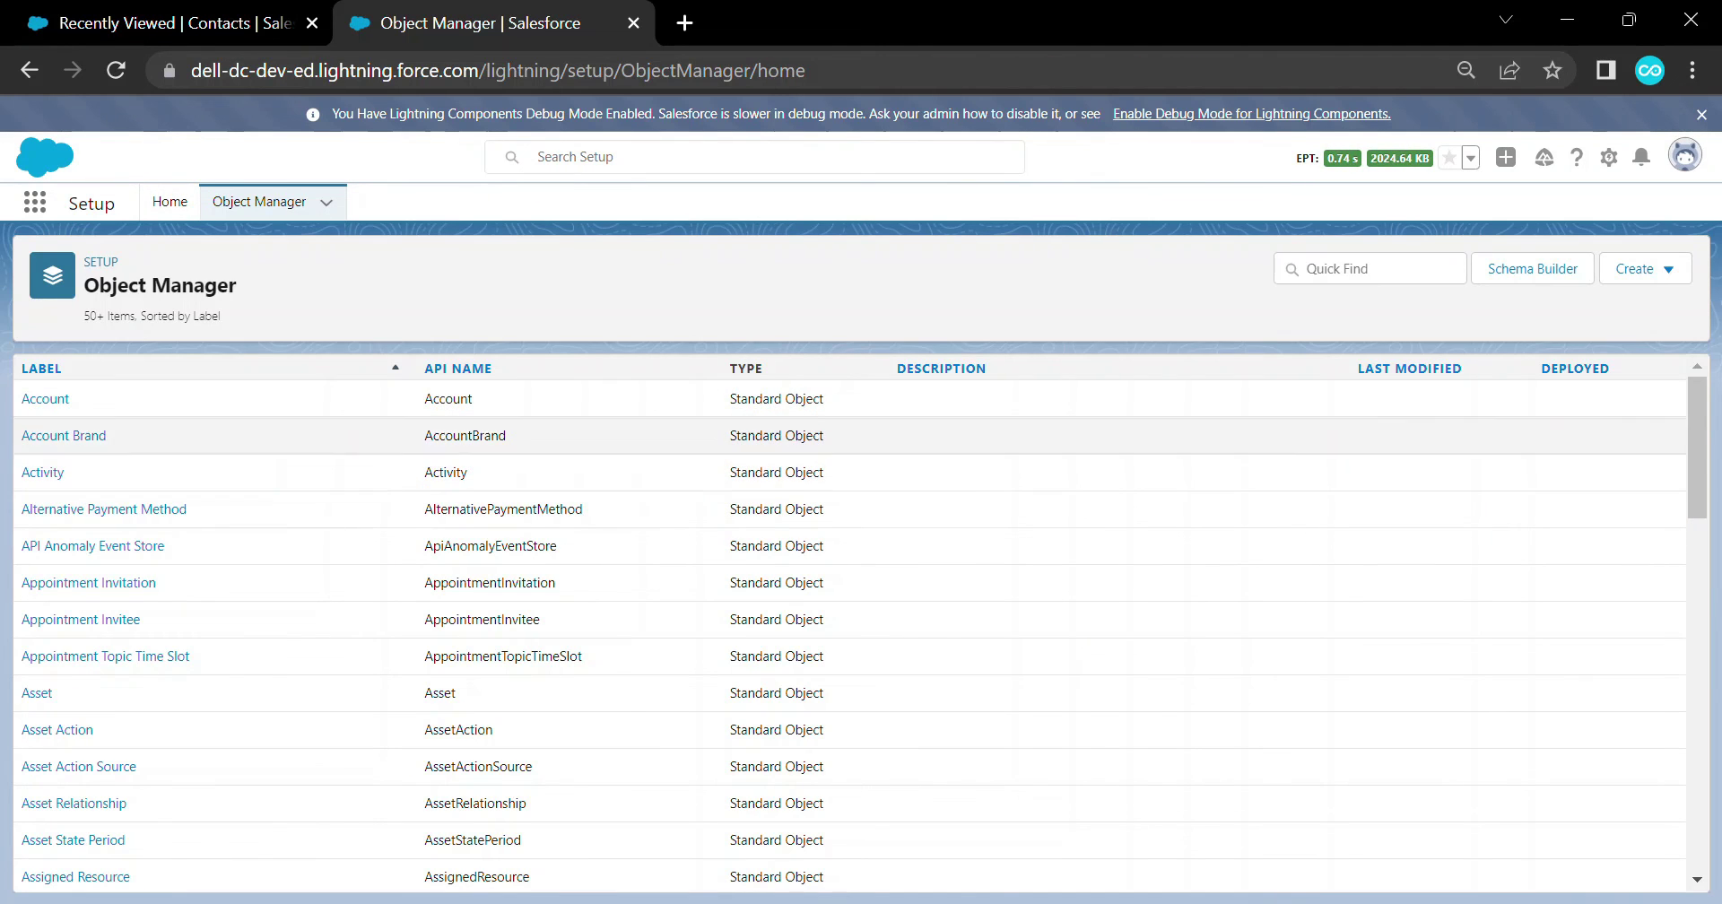
click(43, 400)
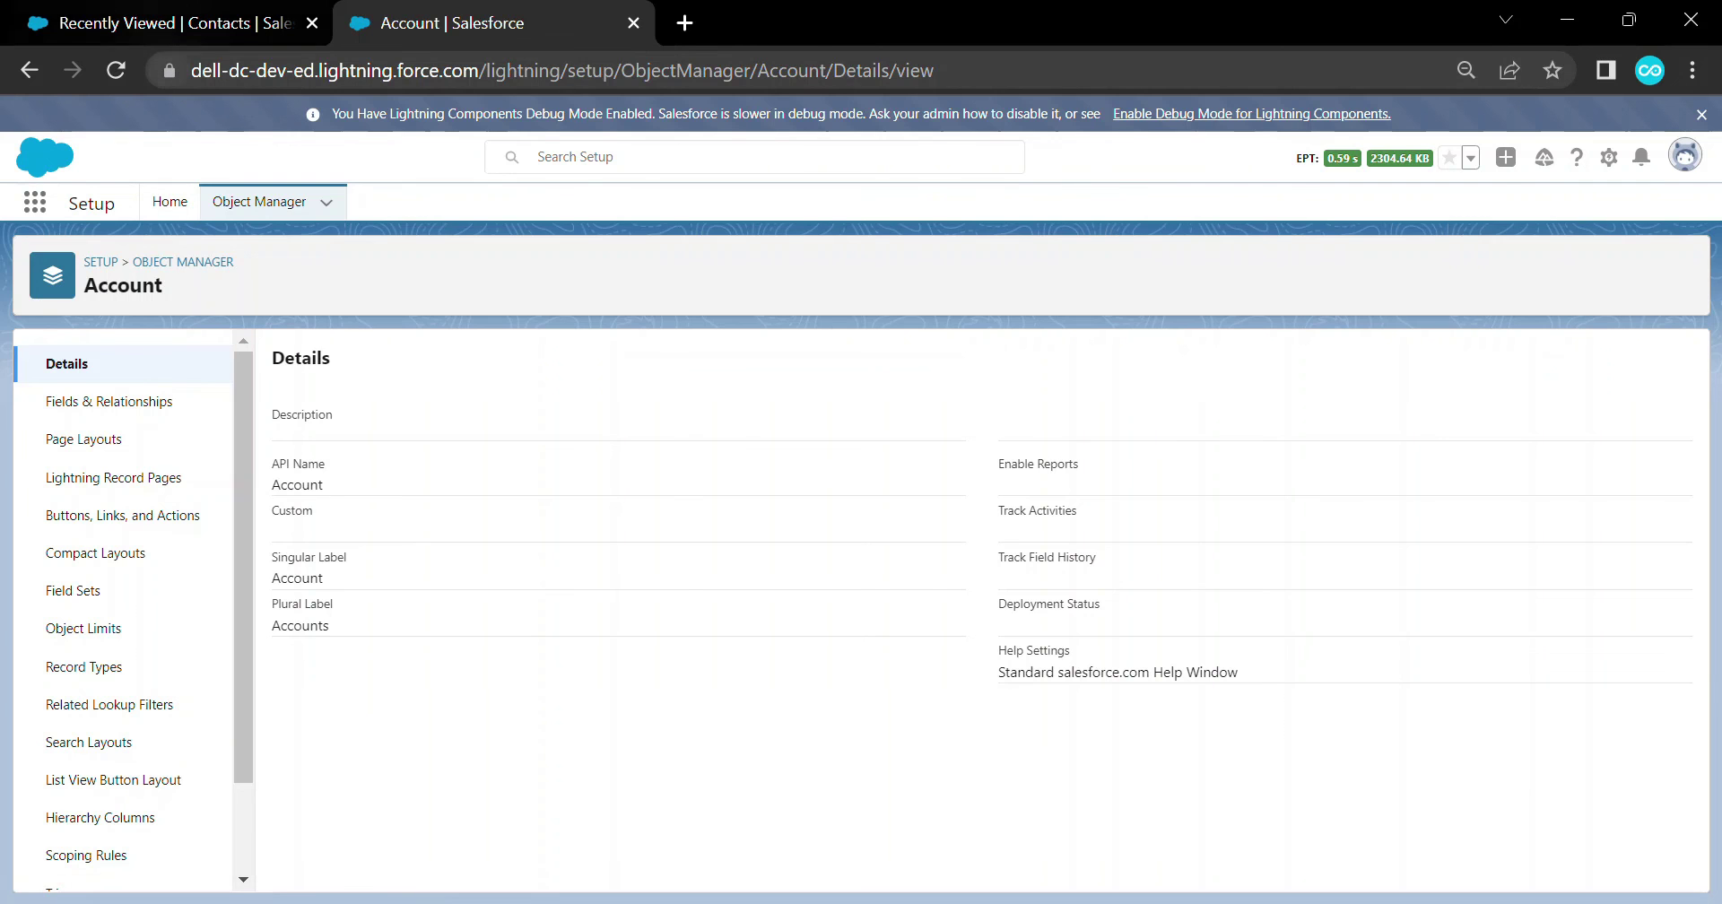
Open the Dickenson plc account in the Sales app, reload its page and launch Create New Contact from the Contacts related list
click(171, 22)
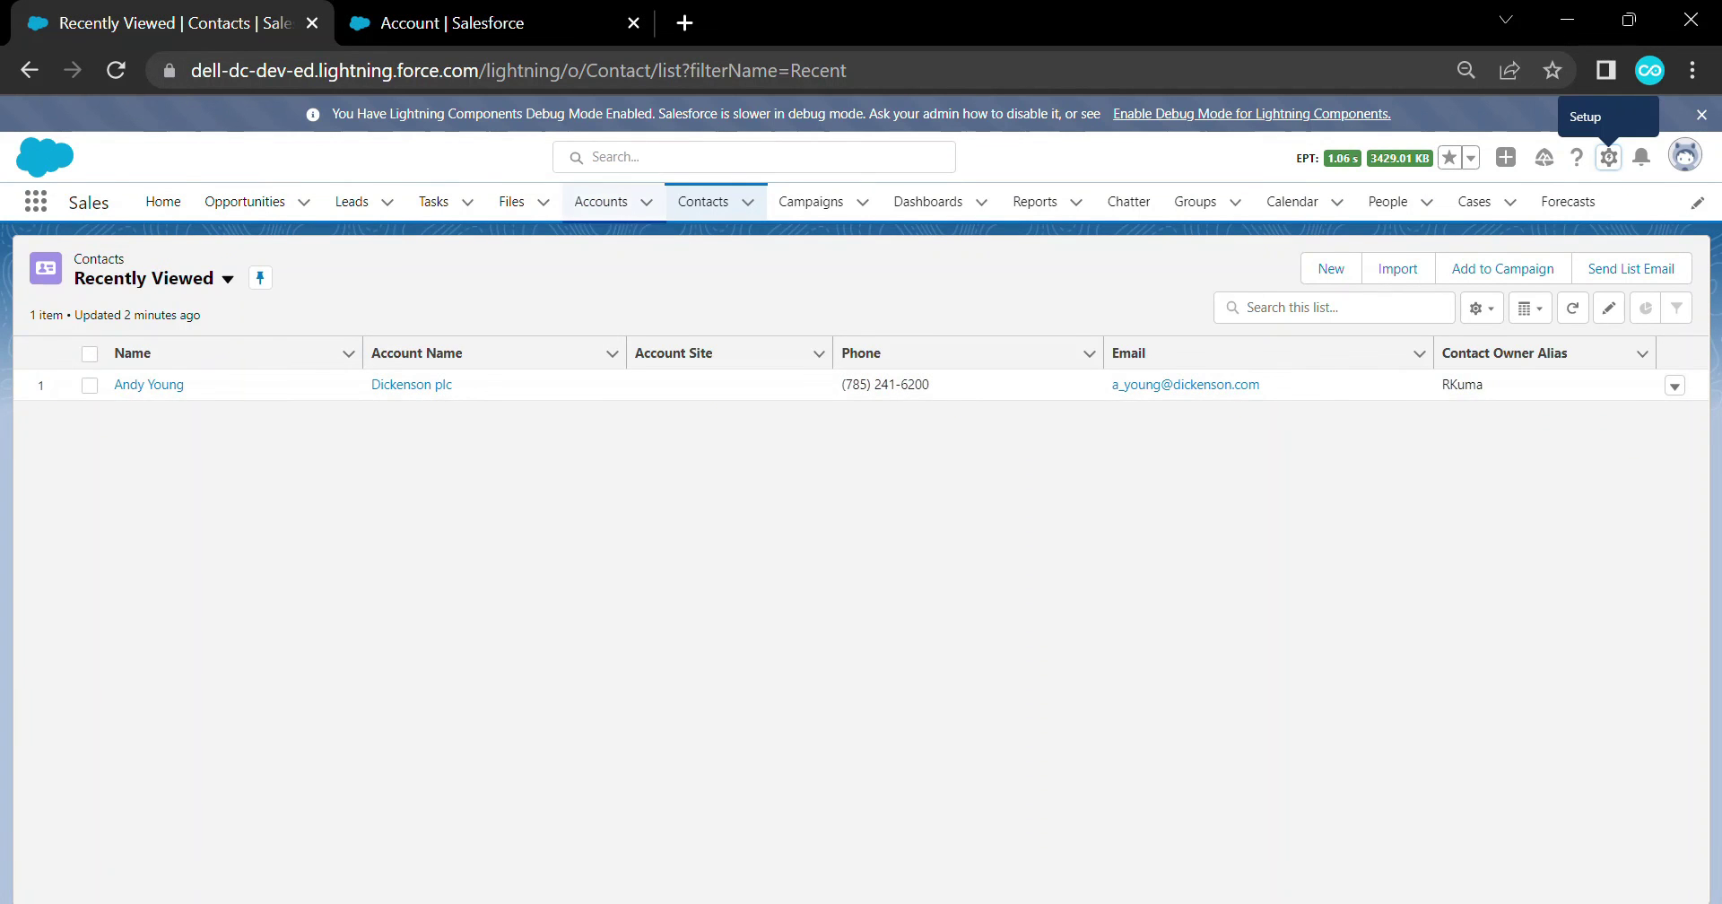
click(600, 201)
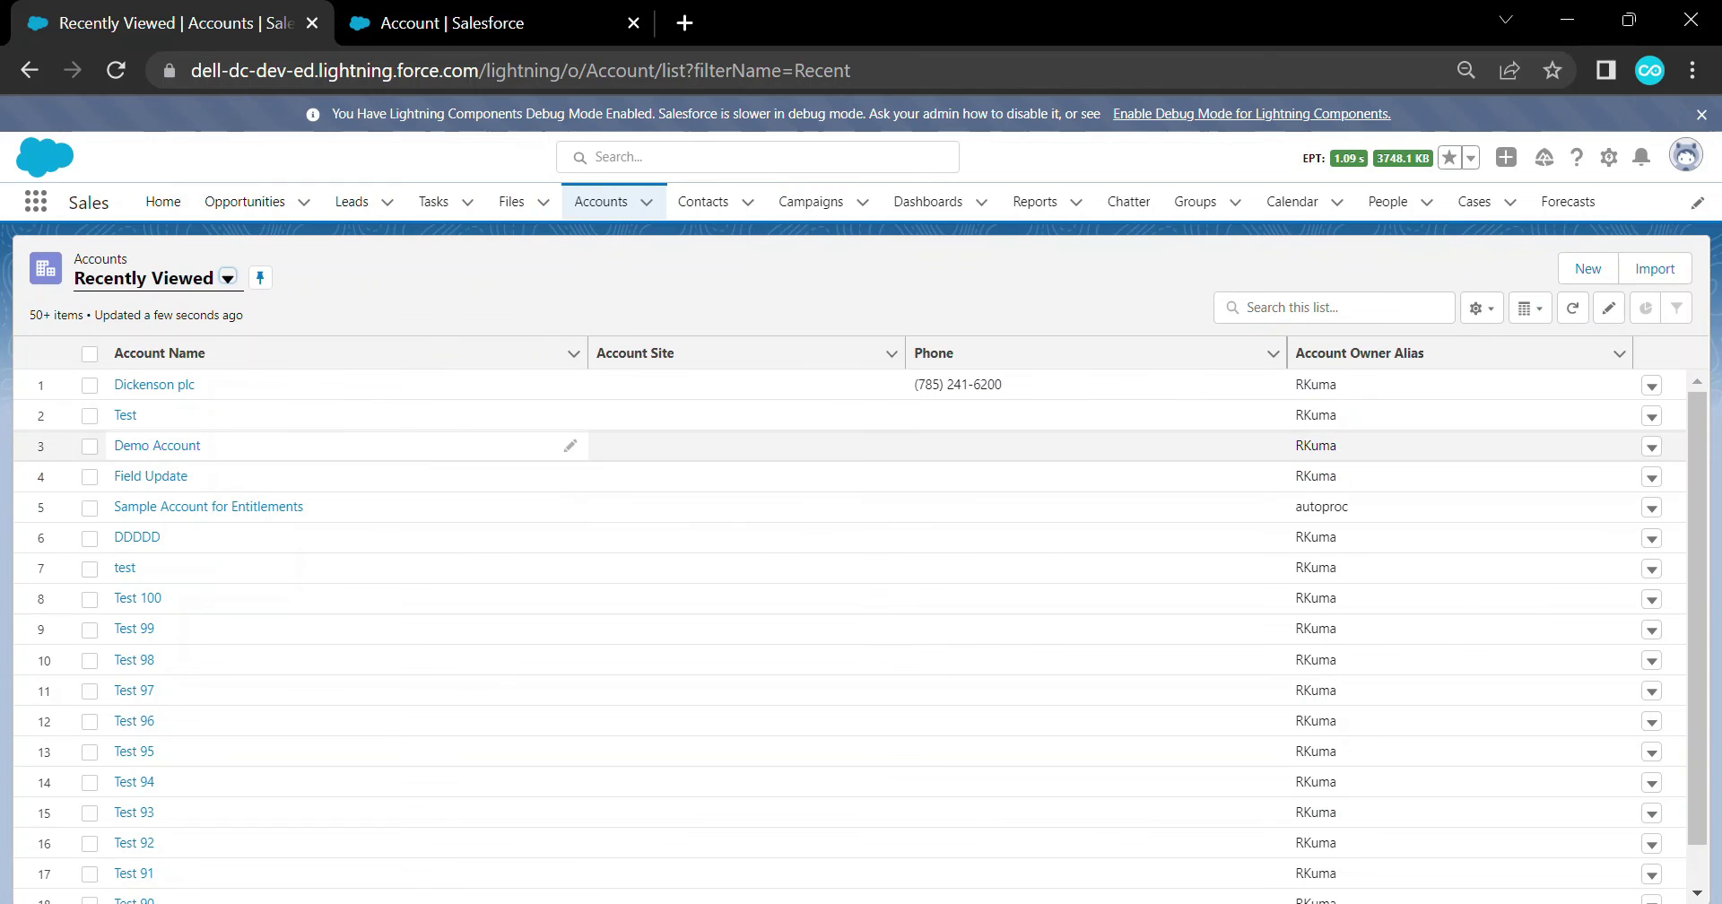
click(154, 385)
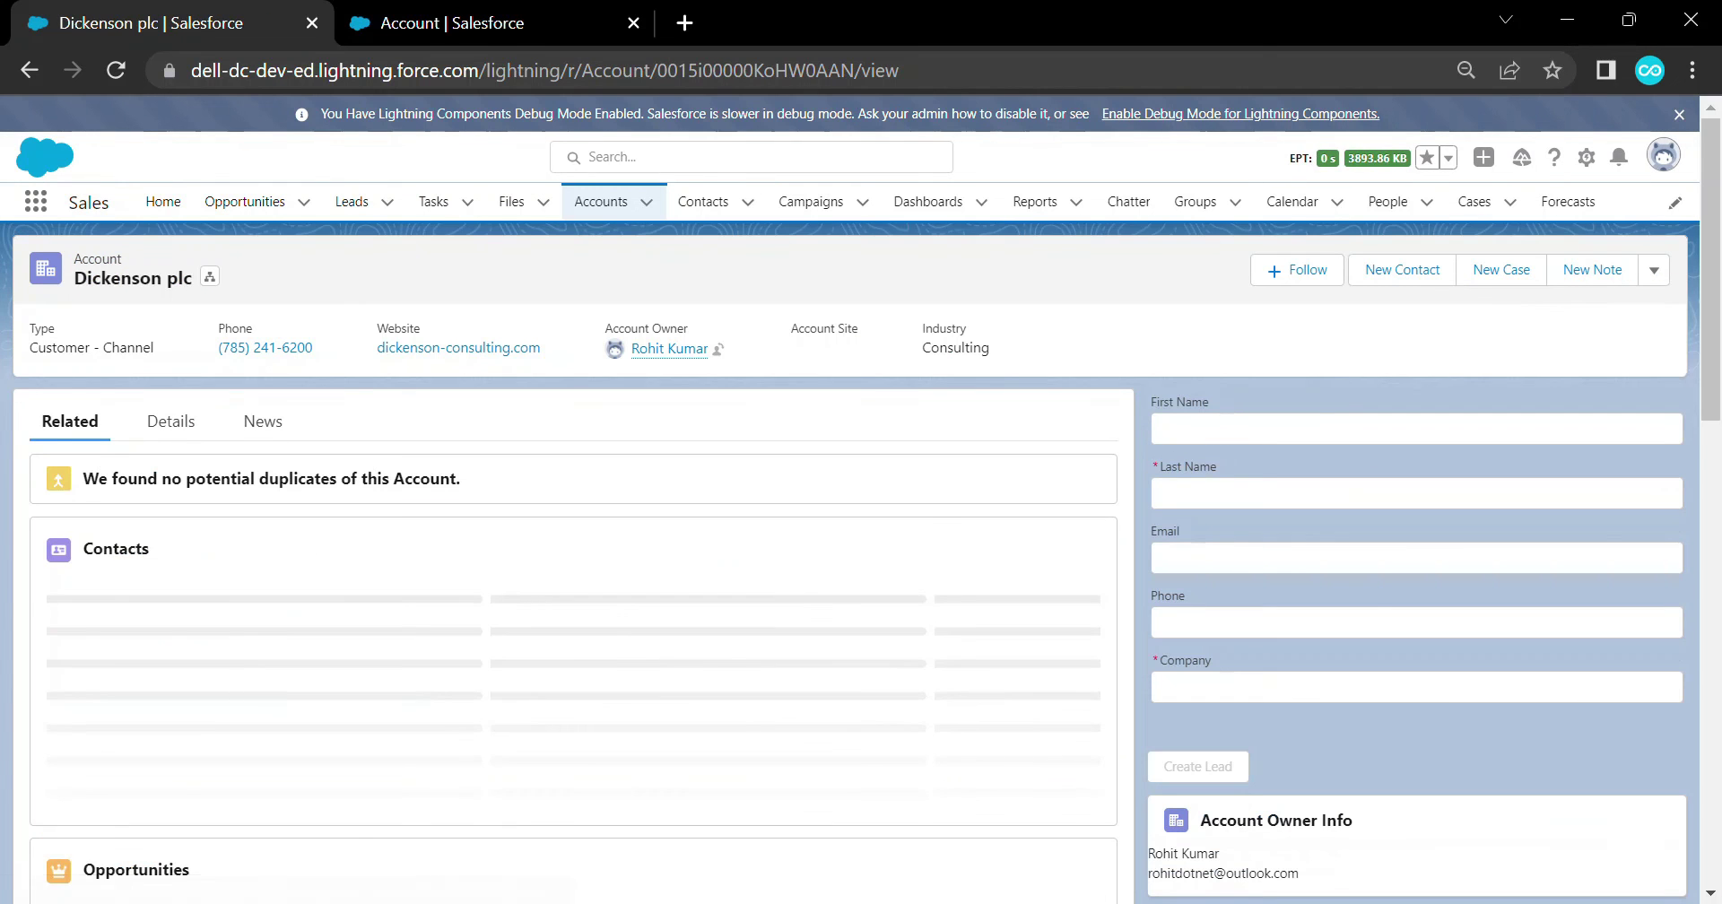
key(F5)
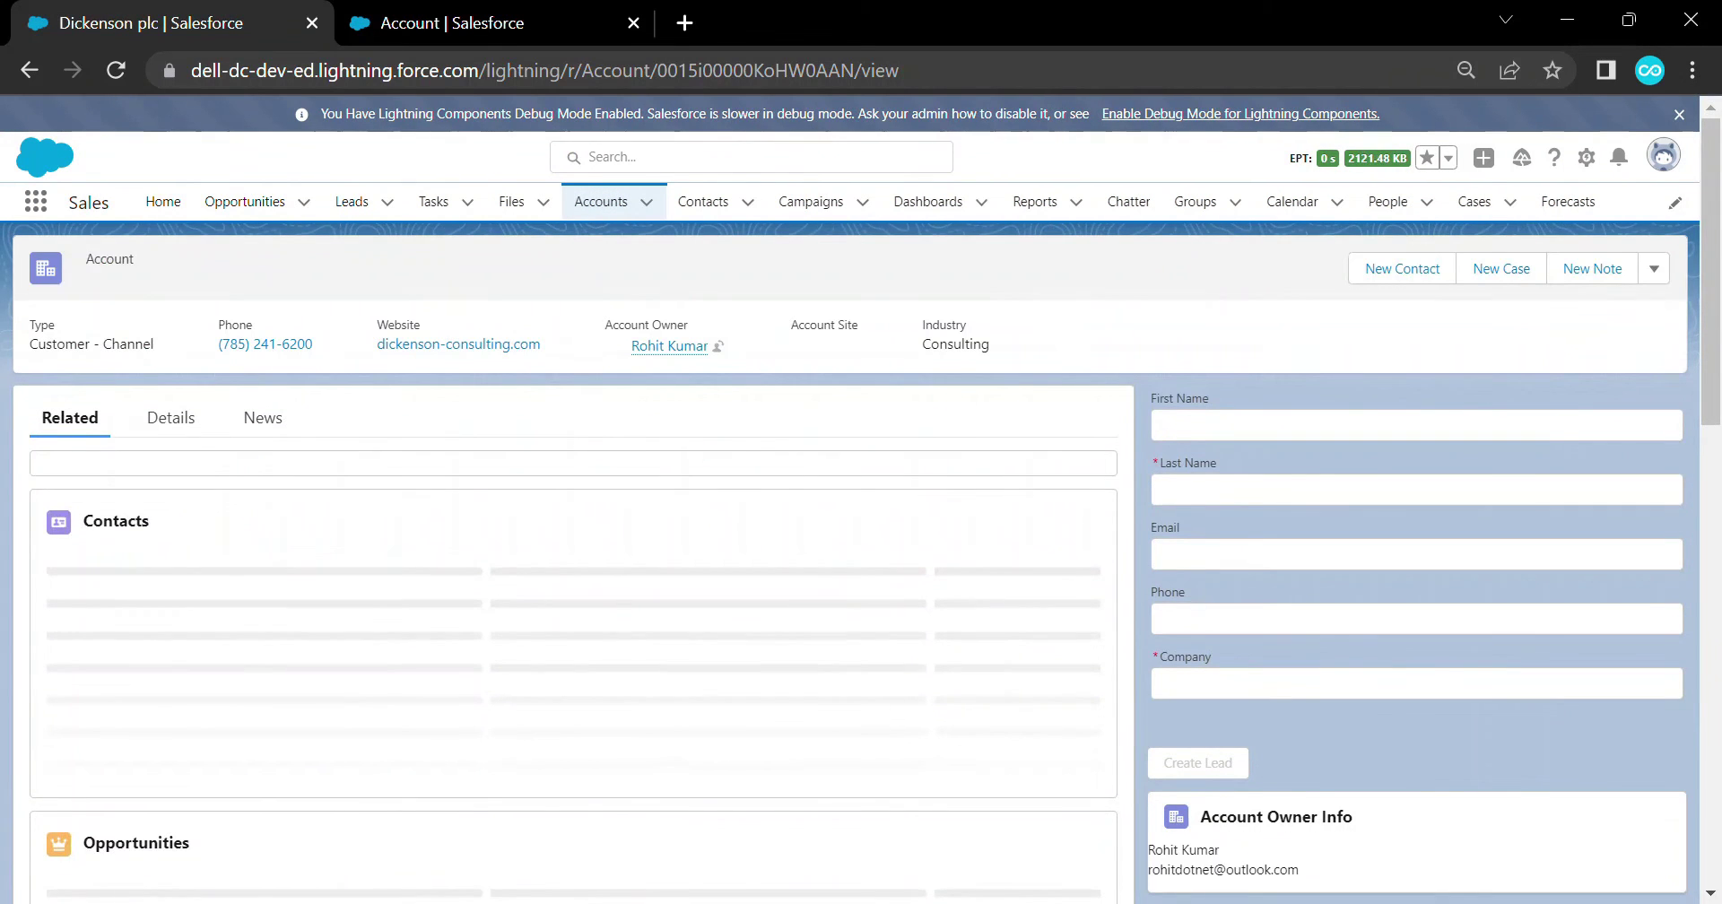
click(1014, 548)
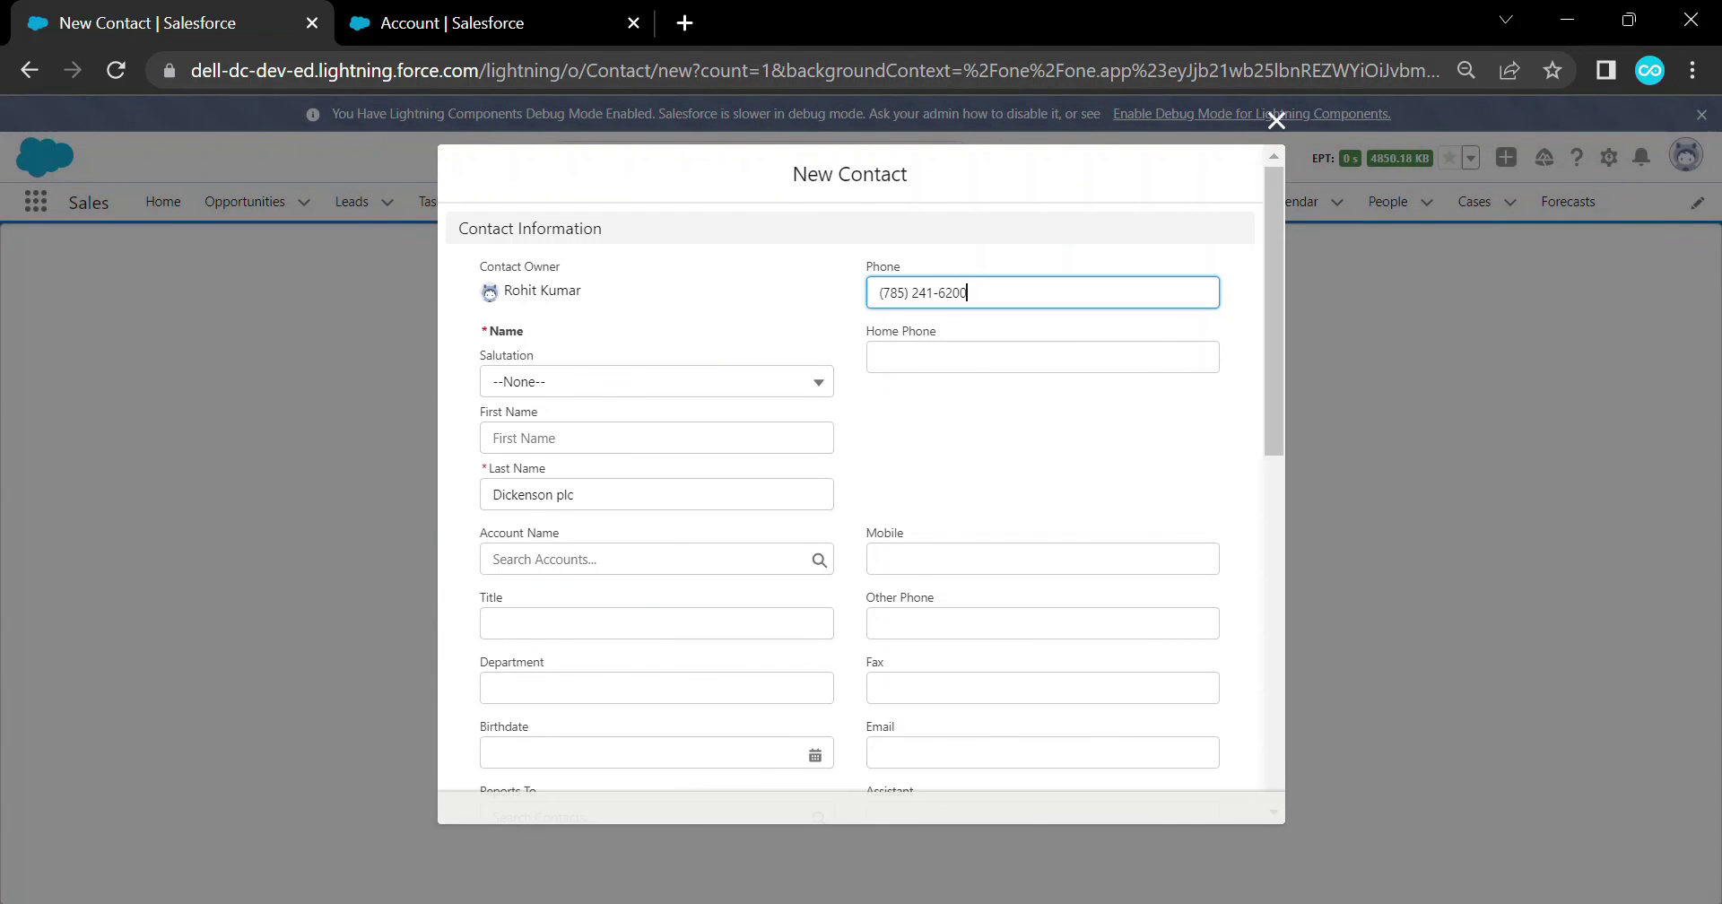
Check the prefilled Last Name, Phone and Website fields in the New Contact form
scroll(849, 484, down, 5)
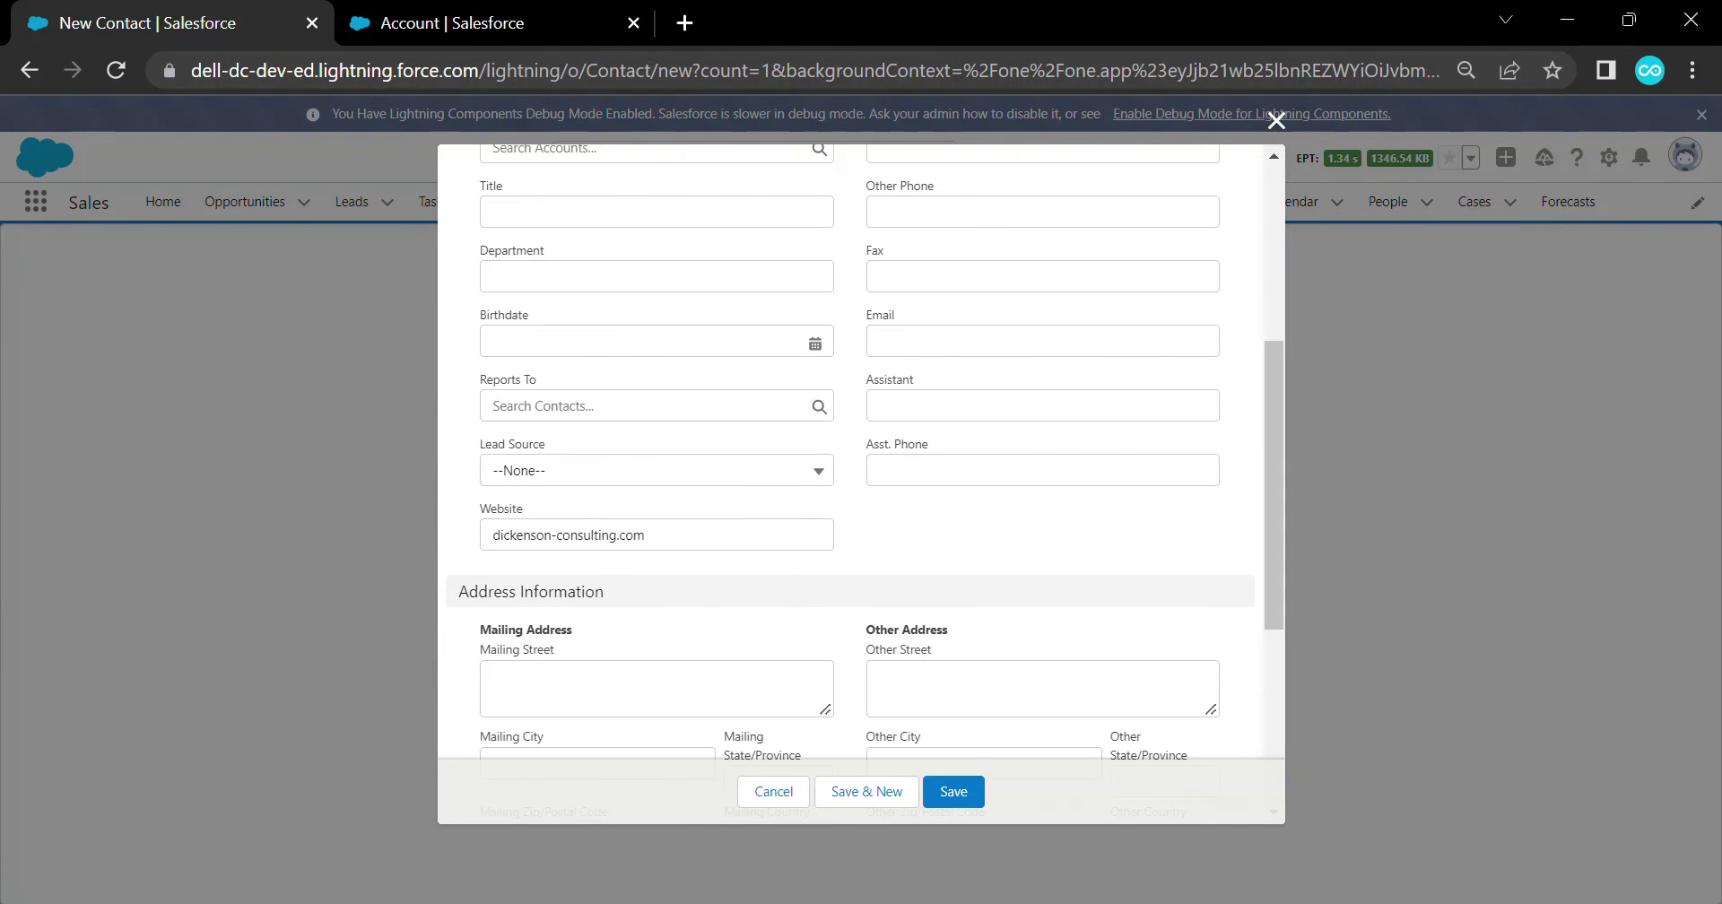
scroll(851, 449, up, 5)
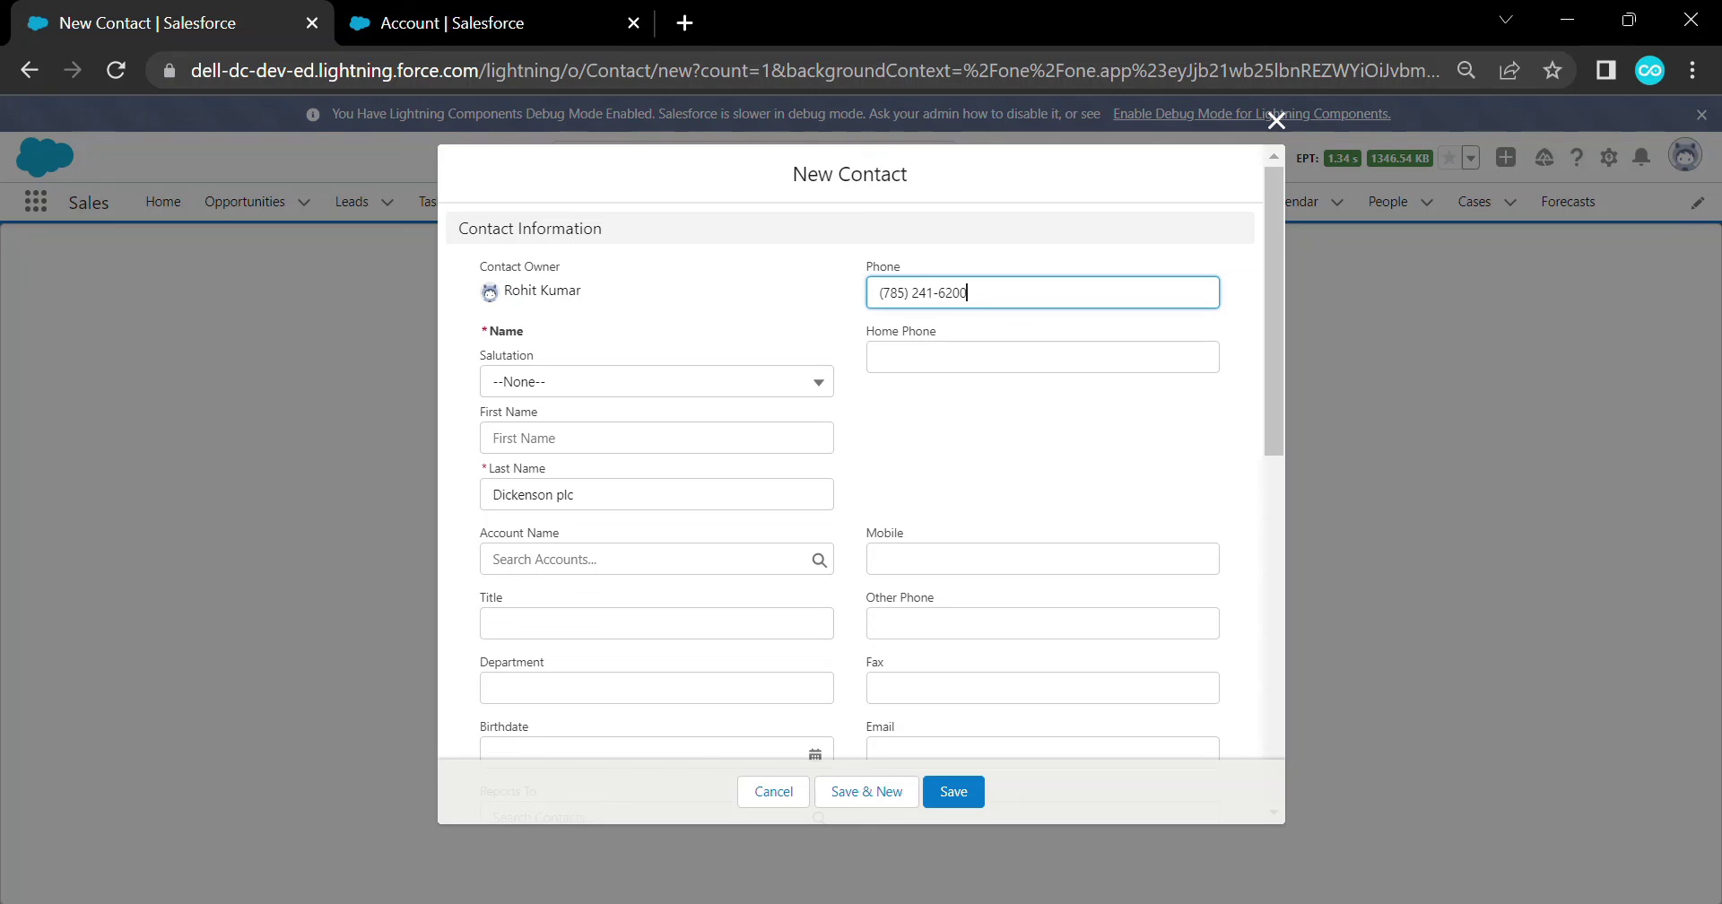
drag(879, 292, 967, 292)
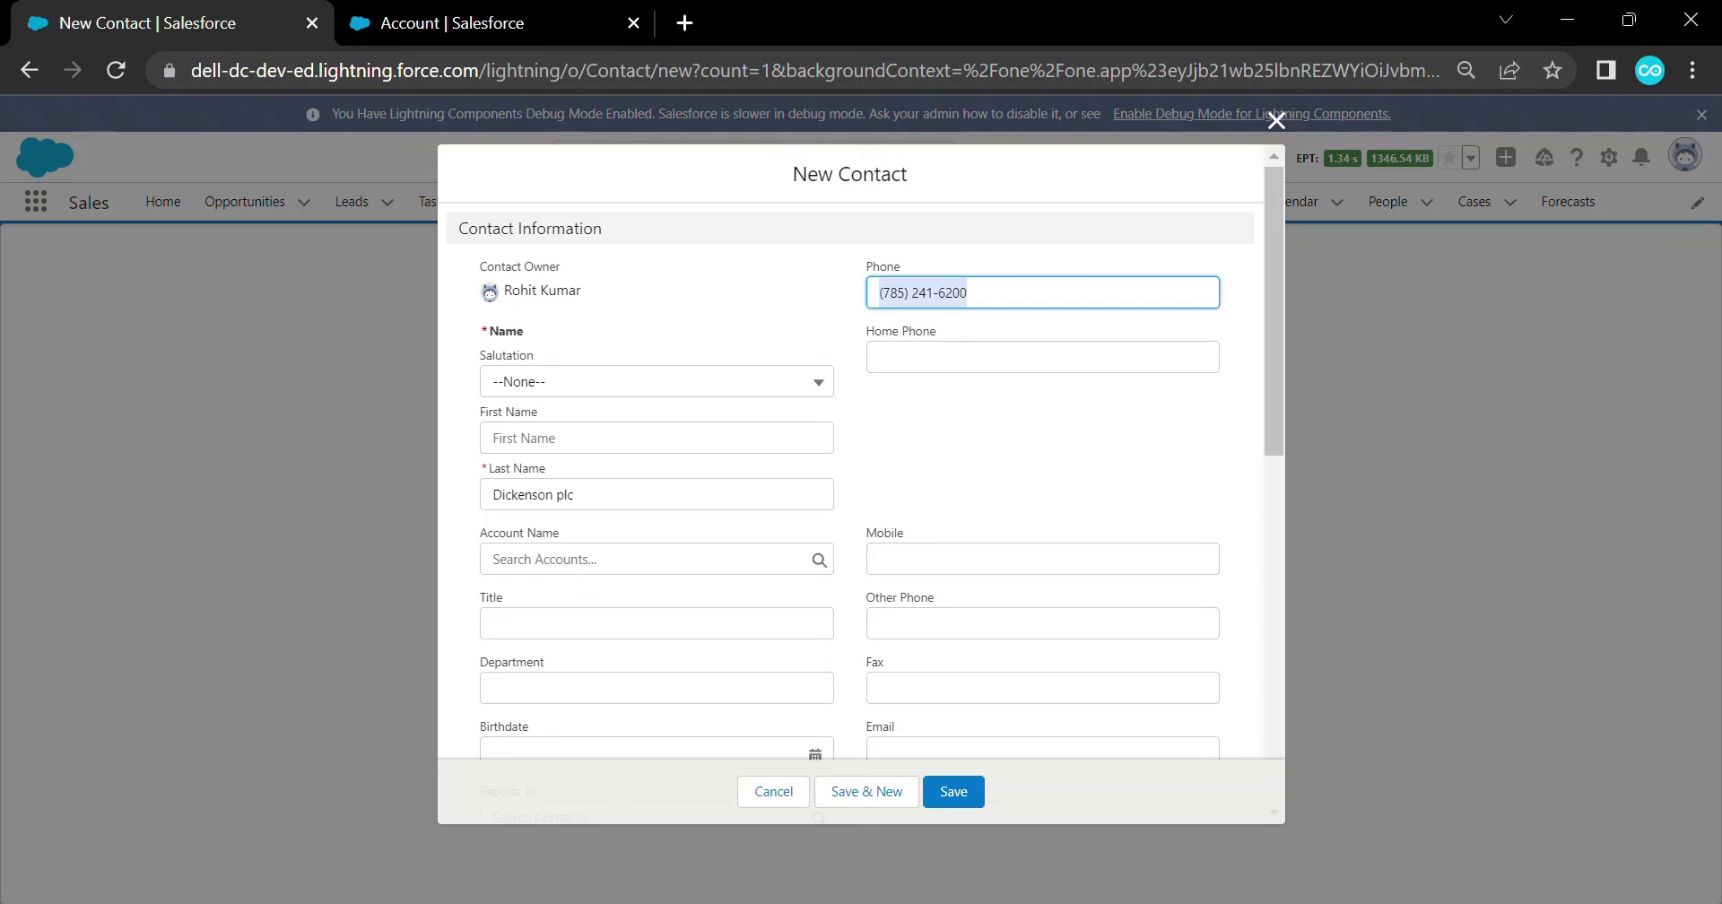
scroll(850, 448, down, 5)
drag(492, 542, 644, 542)
key(alt+Tab)
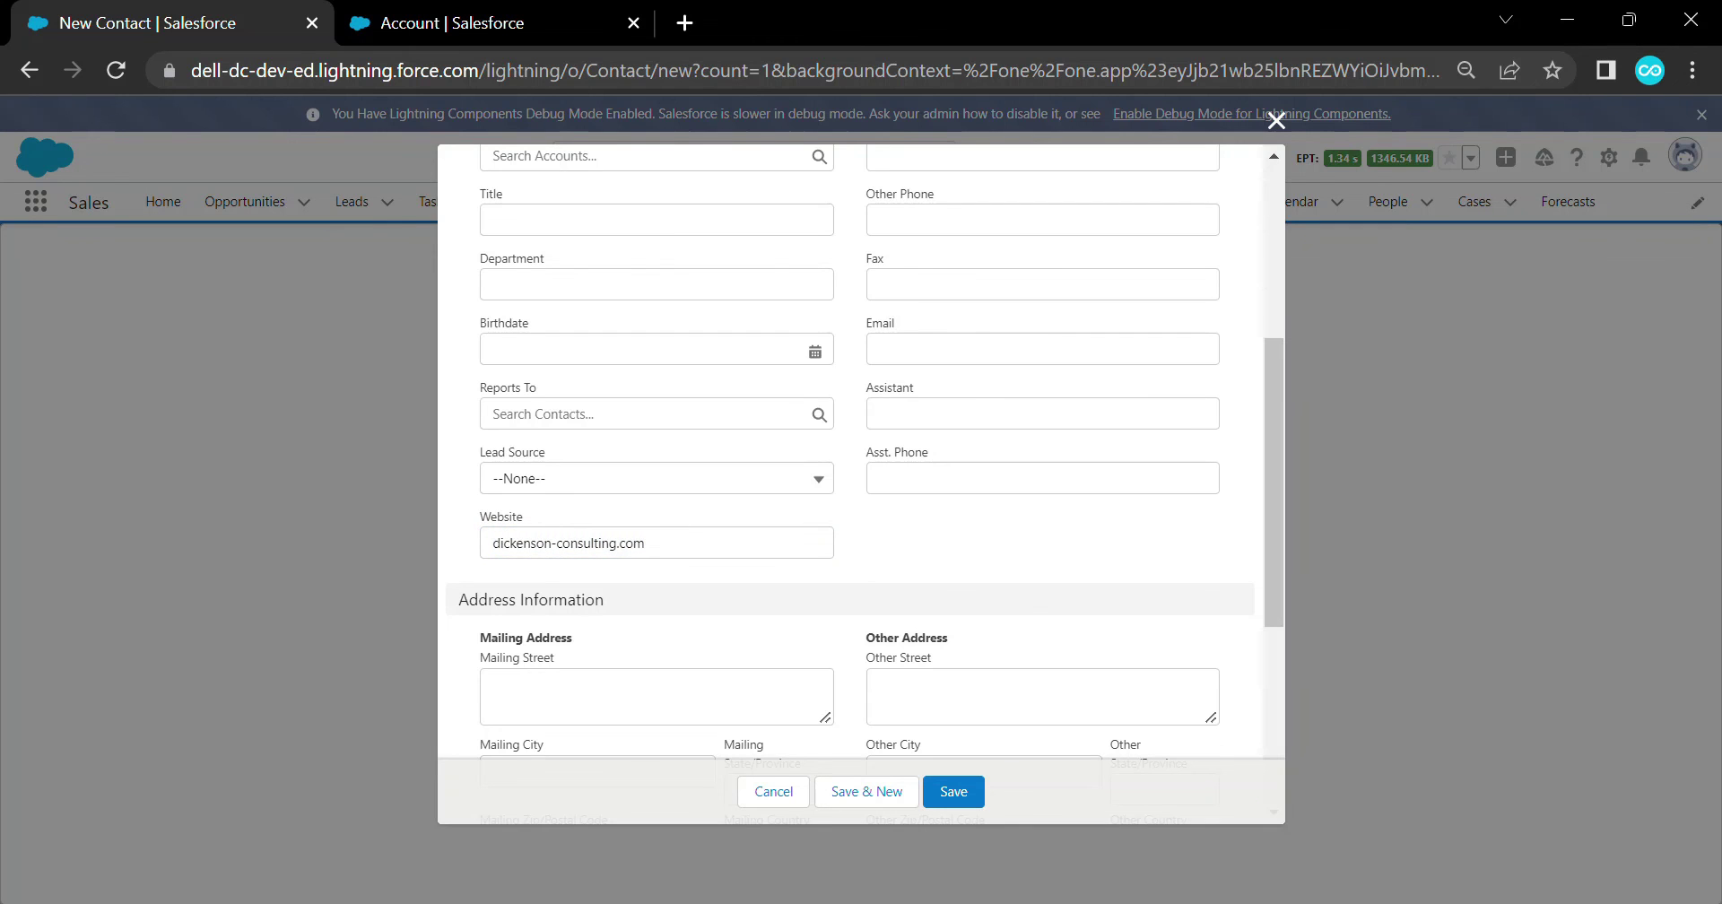